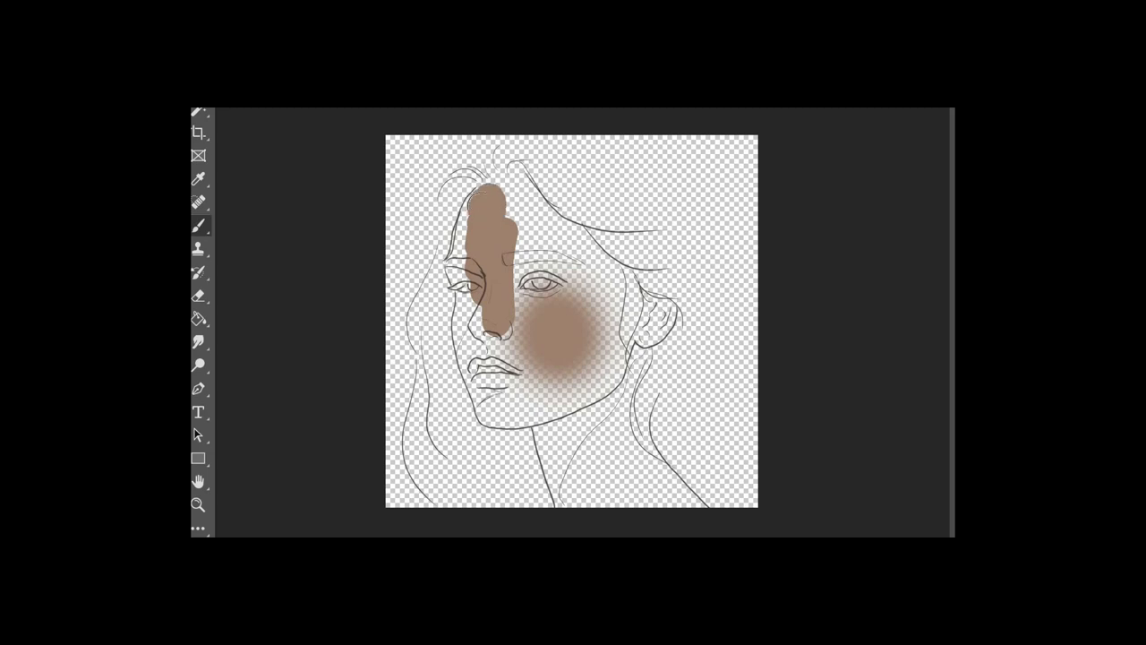
# Step: Choose a lighter tan foreground colour and paint the flat skin base across the face, ear and neck
pyautogui.click(198, 562)
pyautogui.click(1055, 422)
pyautogui.moveTo(1028, 360); pyautogui.dragTo(1028, 329)
pyautogui.press('Return')
pyautogui.moveTo(508, 218)
pyautogui.mouseDown()
pyautogui.moveTo(500, 287)
pyautogui.moveTo(465, 215)
pyautogui.moveTo(523, 186)
pyautogui.moveTo(624, 286)
pyautogui.moveTo(533, 273)
pyautogui.moveTo(479, 313)
pyautogui.moveTo(458, 273)
pyautogui.moveTo(461, 335)
pyautogui.moveTo(519, 385)
pyautogui.moveTo(474, 371)
pyautogui.moveTo(492, 416)
pyautogui.moveTo(602, 367)
pyautogui.moveTo(506, 407)
pyautogui.moveTo(565, 414)
pyautogui.moveTo(498, 410)
pyautogui.moveTo(564, 497)
pyautogui.moveTo(626, 412)
pyautogui.moveTo(663, 309)
pyautogui.moveTo(645, 403)
pyautogui.moveTo(676, 493)
pyautogui.moveTo(689, 489)
pyautogui.moveTo(674, 470)
pyautogui.moveTo(694, 493)
pyautogui.mouseUp()
# Step: Choose another brush preset and shade the side of the cheek, the jaw and the chin in a soft grey-brown
pyautogui.rightClick(580, 288)
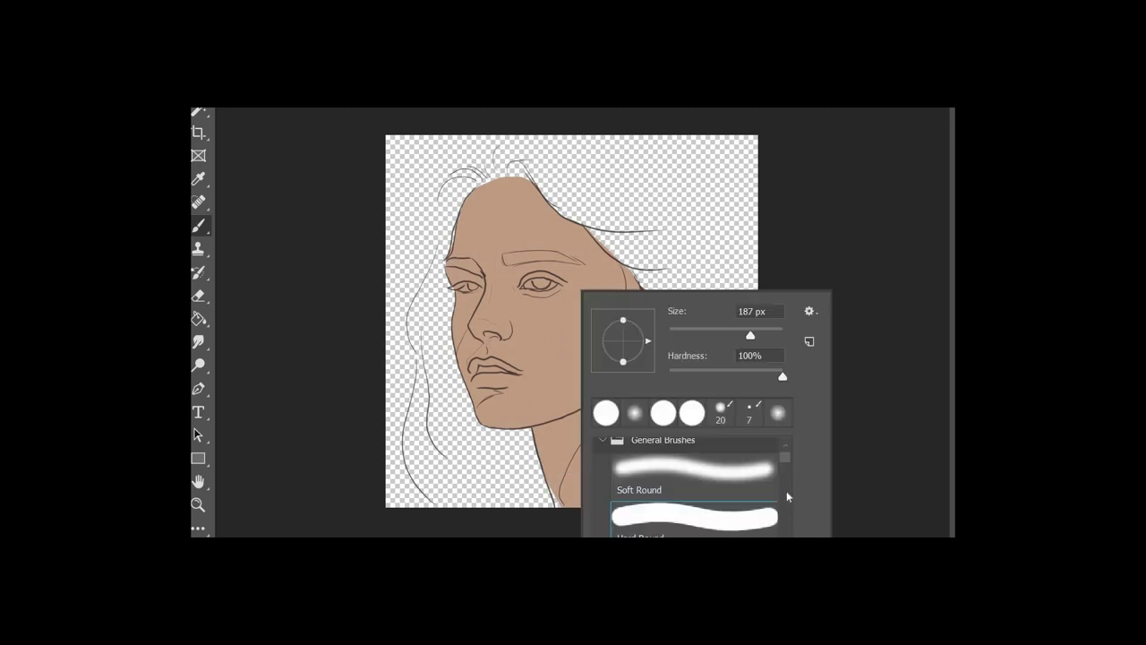
pyautogui.scroll(-5, 788, 496)
pyautogui.doubleClick(768, 498)
pyautogui.moveTo(620, 294)
pyautogui.mouseDown()
pyautogui.moveTo(609, 355)
pyautogui.moveTo(602, 340)
pyautogui.moveTo(557, 401)
pyautogui.moveTo(571, 386)
pyautogui.moveTo(635, 439)
pyautogui.moveTo(626, 464)
pyautogui.moveTo(609, 362)
pyautogui.mouseUp()
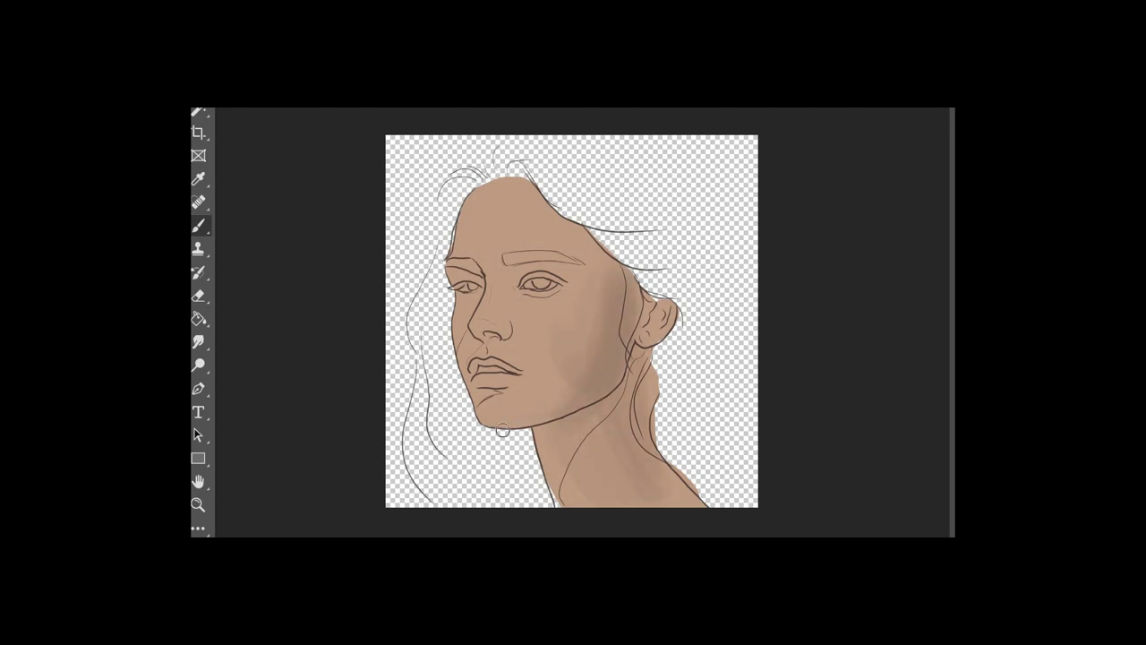
pyautogui.moveTo(503, 429)
pyautogui.mouseDown()
pyautogui.moveTo(601, 312)
pyautogui.moveTo(492, 395)
pyautogui.moveTo(484, 423)
pyautogui.mouseUp()
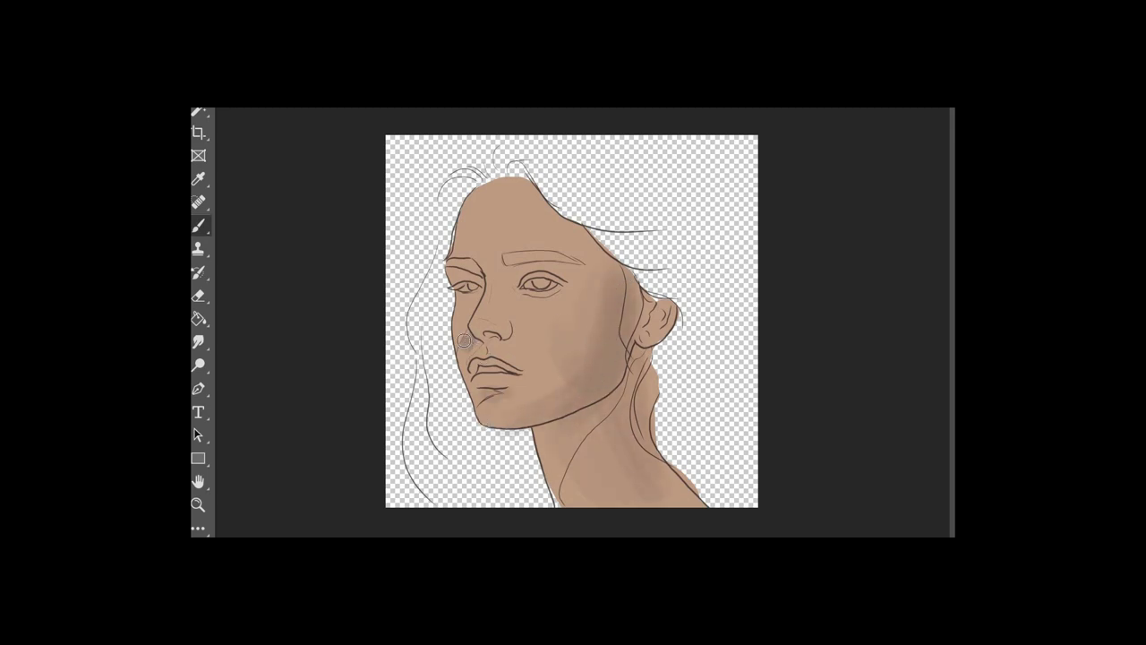
# Step: Paint dark brown shadows beside the mouth and under the lower lip, and fill in both eyebrows
pyautogui.moveTo(464, 347)
pyautogui.mouseDown()
pyautogui.moveTo(466, 336)
pyautogui.moveTo(476, 401)
pyautogui.moveTo(496, 396)
pyautogui.mouseUp()
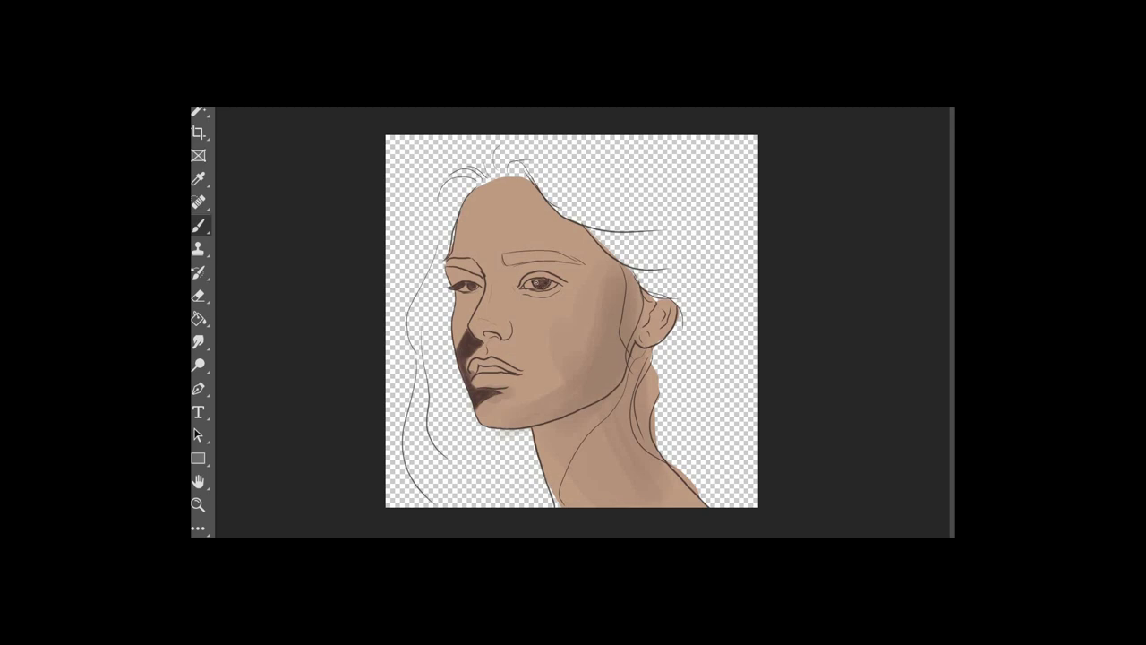
pyautogui.moveTo(514, 252)
pyautogui.mouseDown()
pyautogui.moveTo(568, 259)
pyautogui.moveTo(504, 255)
pyautogui.moveTo(554, 256)
pyautogui.moveTo(448, 261)
pyautogui.mouseUp()
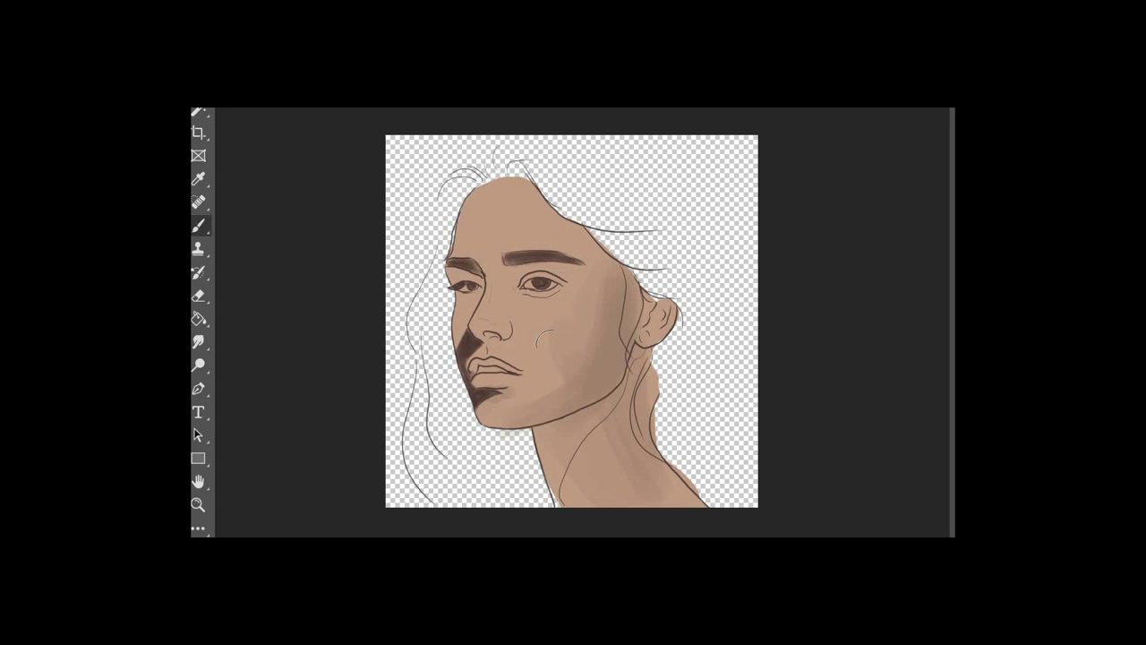
# Step: Layer reddish skin tones over the cheek, forehead and neck
pyautogui.moveTo(567, 332)
pyautogui.mouseDown()
pyautogui.moveTo(534, 322)
pyautogui.moveTo(563, 326)
pyautogui.moveTo(554, 369)
pyautogui.moveTo(542, 281)
pyautogui.mouseUp()
pyautogui.moveTo(486, 190); pyautogui.dragTo(461, 292)
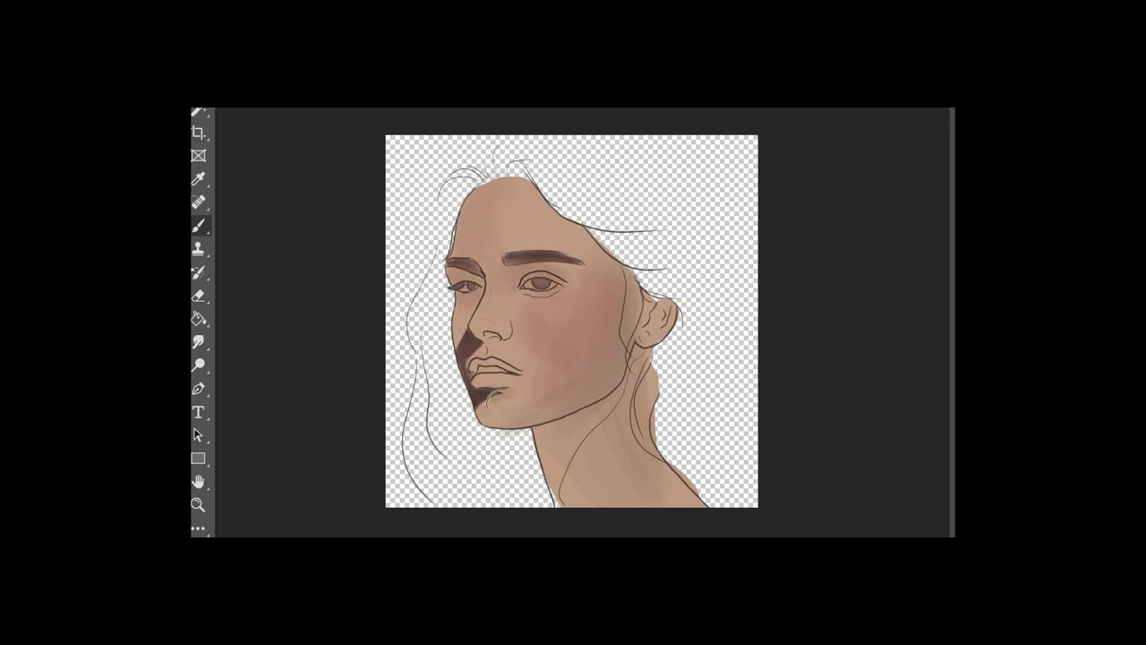
pyautogui.moveTo(556, 418)
pyautogui.mouseDown()
pyautogui.moveTo(622, 400)
pyautogui.moveTo(582, 488)
pyautogui.moveTo(644, 492)
pyautogui.moveTo(612, 309)
pyautogui.moveTo(556, 359)
pyautogui.mouseUp()
pyautogui.moveTo(548, 228); pyautogui.dragTo(562, 235)
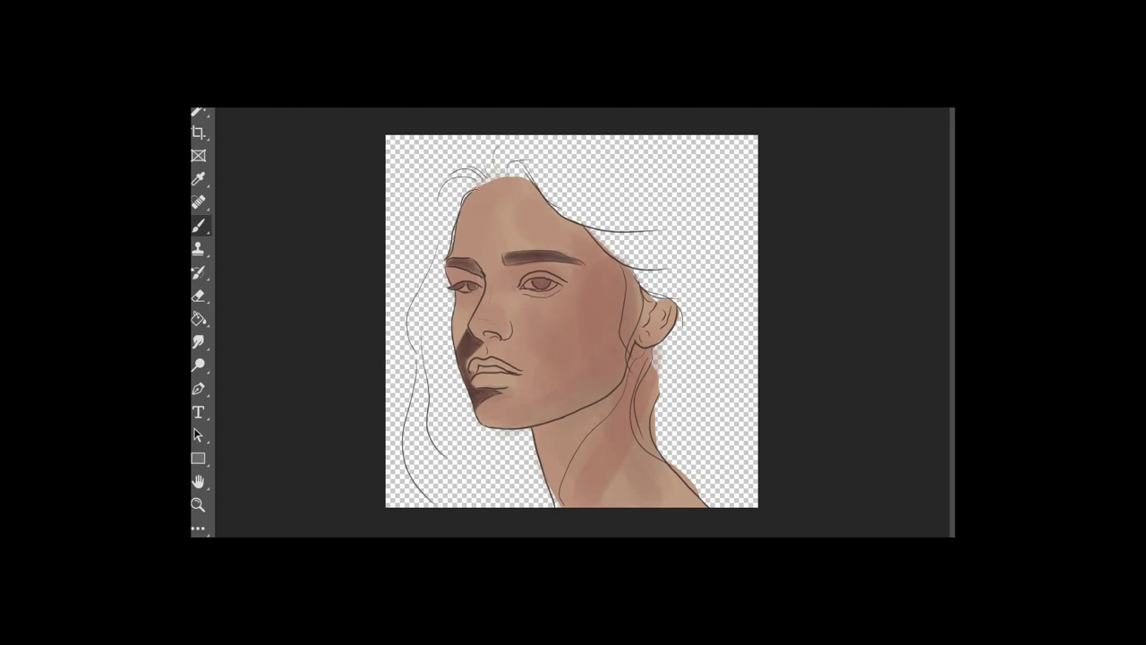
pyautogui.moveTo(471, 199); pyautogui.dragTo(494, 183)
# Step: Shade the eye sockets, the underside of the nose and the side of the face beside the ear
pyautogui.moveTo(476, 272)
pyautogui.mouseDown()
pyautogui.moveTo(506, 265)
pyautogui.moveTo(538, 290)
pyautogui.moveTo(560, 287)
pyautogui.moveTo(496, 246)
pyautogui.moveTo(533, 276)
pyautogui.moveTo(544, 266)
pyautogui.moveTo(515, 283)
pyautogui.moveTo(507, 268)
pyautogui.moveTo(534, 275)
pyautogui.moveTo(565, 257)
pyautogui.moveTo(577, 283)
pyautogui.mouseUp()
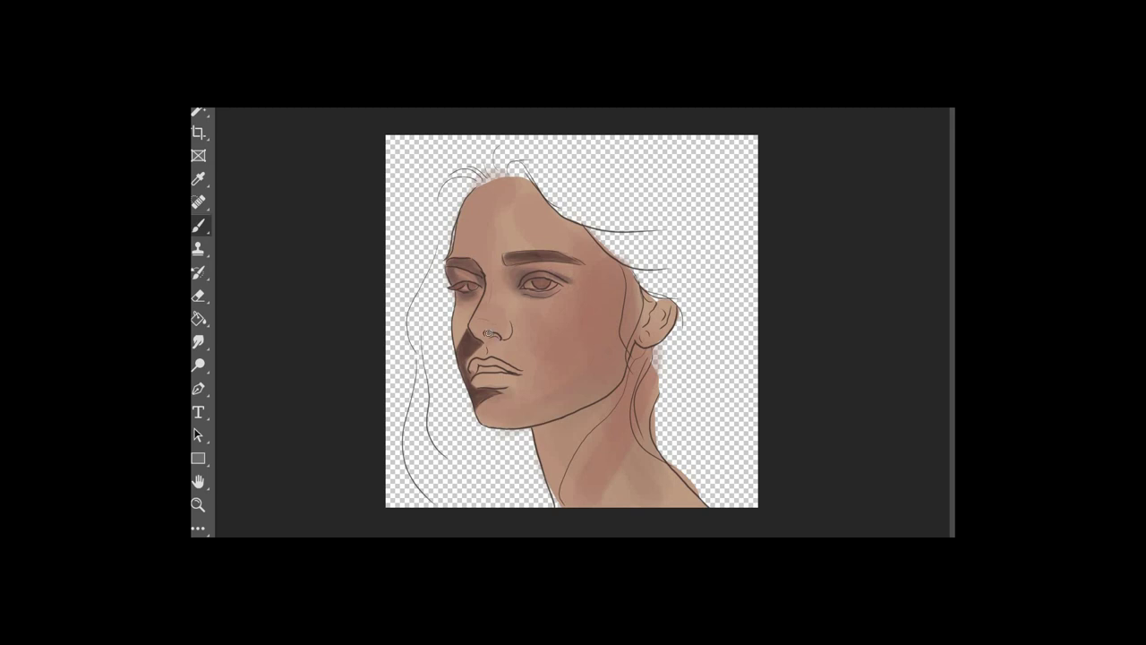
pyautogui.moveTo(489, 333); pyautogui.dragTo(501, 338)
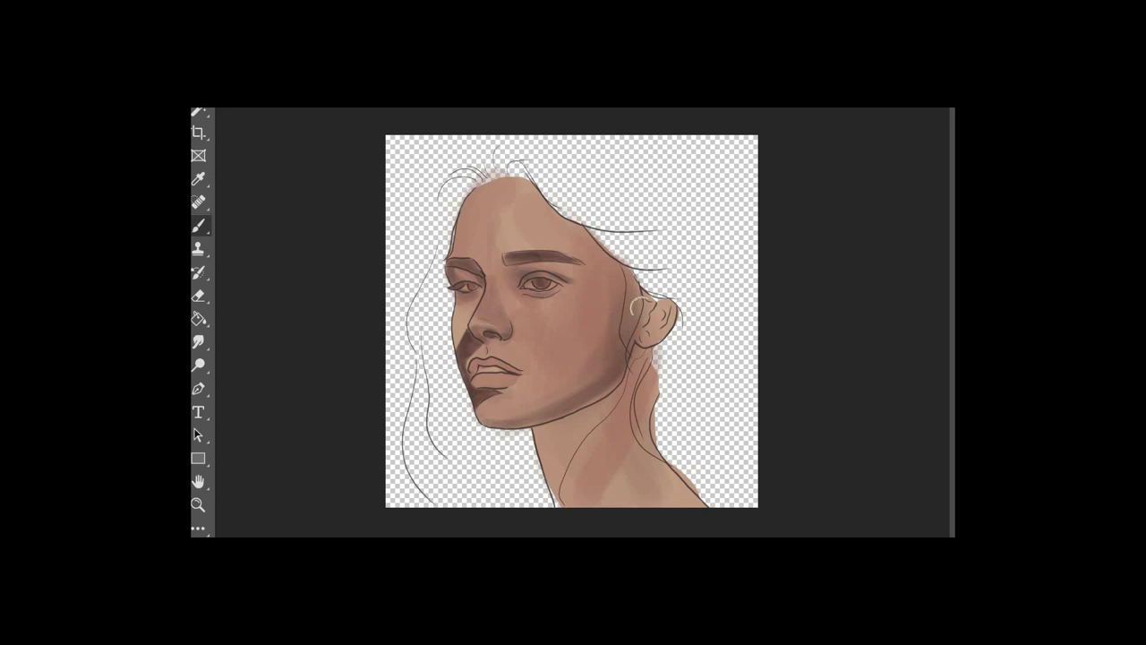
pyautogui.moveTo(640, 308); pyautogui.dragTo(617, 267)
pyautogui.moveTo(544, 433); pyautogui.dragTo(560, 474)
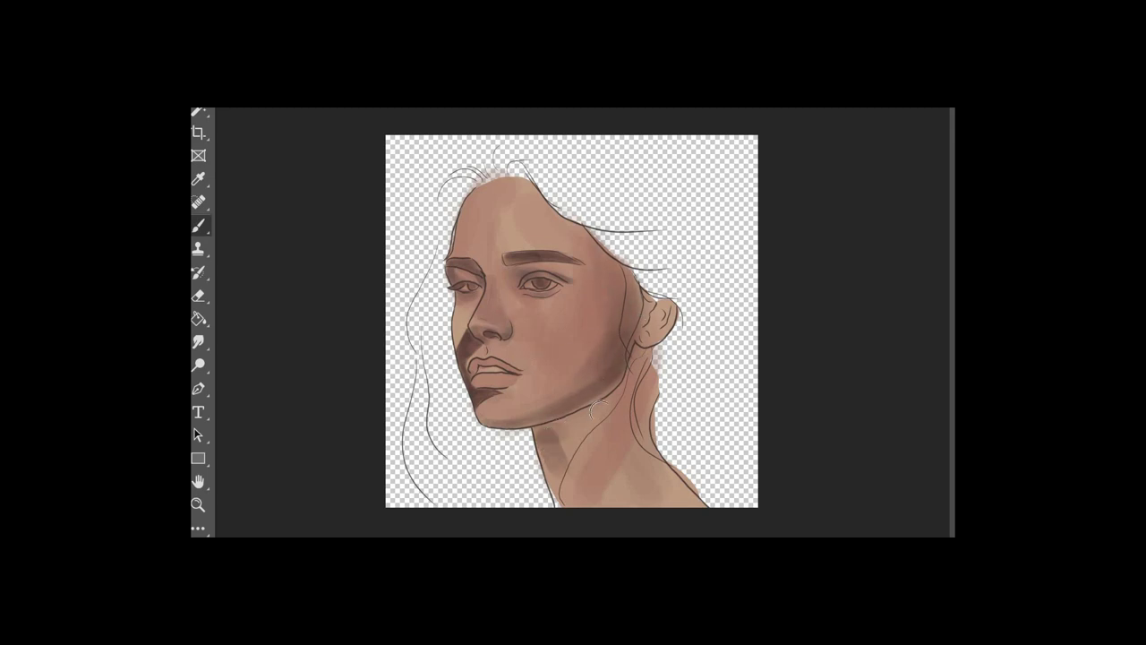
pyautogui.hotkey('ctrl', 'z')
pyautogui.hotkey('ctrl', 'z')
# Step: Paint a deep brown shadow on the neck below the jawline and darken the corner of the upper lip
pyautogui.moveTo(535, 429)
pyautogui.mouseDown()
pyautogui.moveTo(611, 398)
pyautogui.moveTo(640, 349)
pyautogui.moveTo(595, 404)
pyautogui.mouseUp()
pyautogui.moveTo(547, 459)
pyautogui.mouseDown()
pyautogui.moveTo(558, 428)
pyautogui.moveTo(562, 447)
pyautogui.moveTo(610, 402)
pyautogui.moveTo(590, 431)
pyautogui.moveTo(573, 433)
pyautogui.moveTo(594, 414)
pyautogui.moveTo(566, 425)
pyautogui.moveTo(561, 500)
pyautogui.mouseUp()
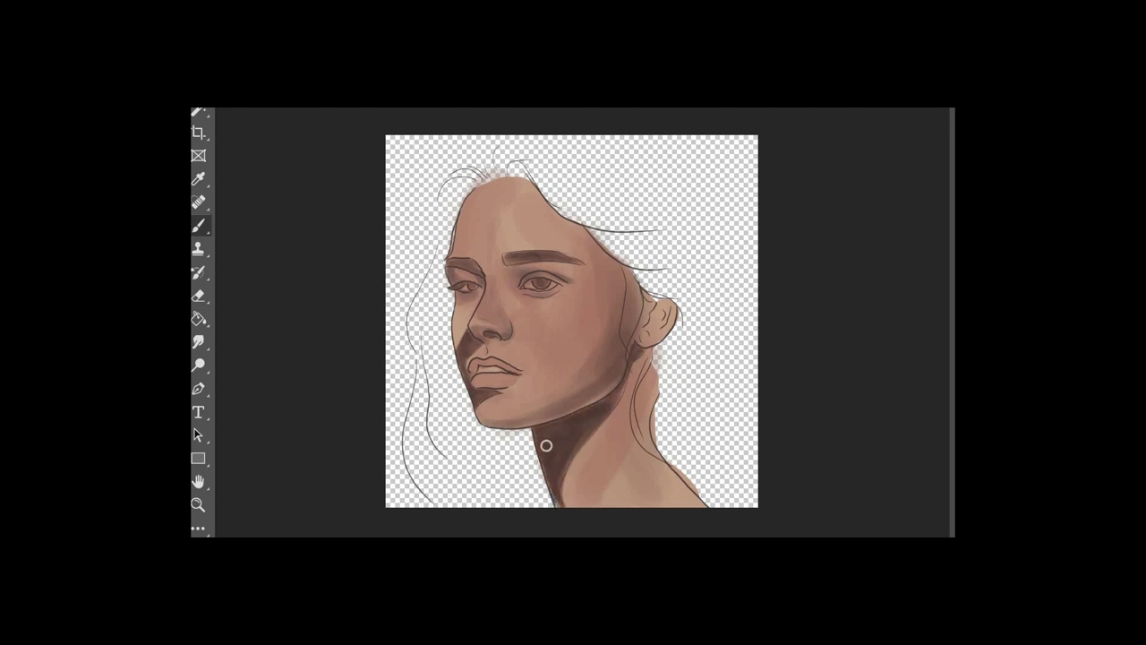
pyautogui.moveTo(464, 363)
pyautogui.mouseDown()
pyautogui.moveTo(481, 363)
pyautogui.moveTo(475, 379)
pyautogui.moveTo(465, 369)
pyautogui.moveTo(488, 359)
pyautogui.mouseUp()
# Step: Reduce the brush size and darken the irises of both eyes
pyautogui.hotkey('ctrl', '+')
pyautogui.hotkey('ctrl', '+')
pyautogui.hotkey('ctrl', '+')
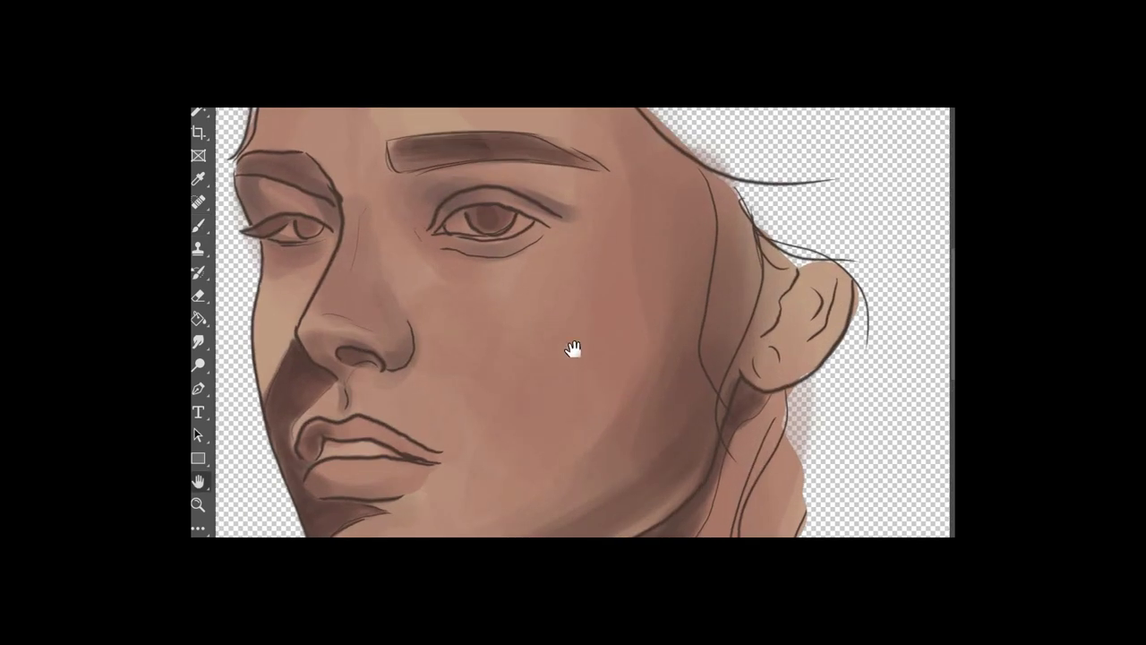
pyautogui.moveTo(573, 348); pyautogui.dragTo(630, 383)
pyautogui.press('[')
pyautogui.press('[')
pyautogui.press('[')
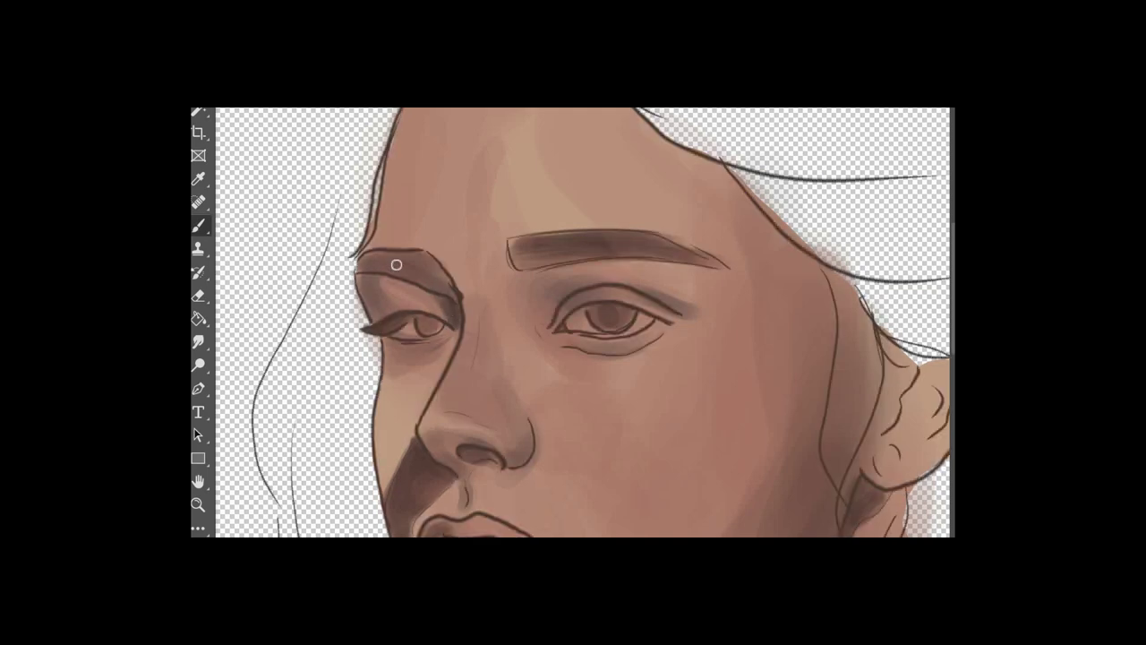
pyautogui.moveTo(432, 323)
pyautogui.mouseDown()
pyautogui.moveTo(422, 321)
pyautogui.moveTo(435, 329)
pyautogui.mouseUp()
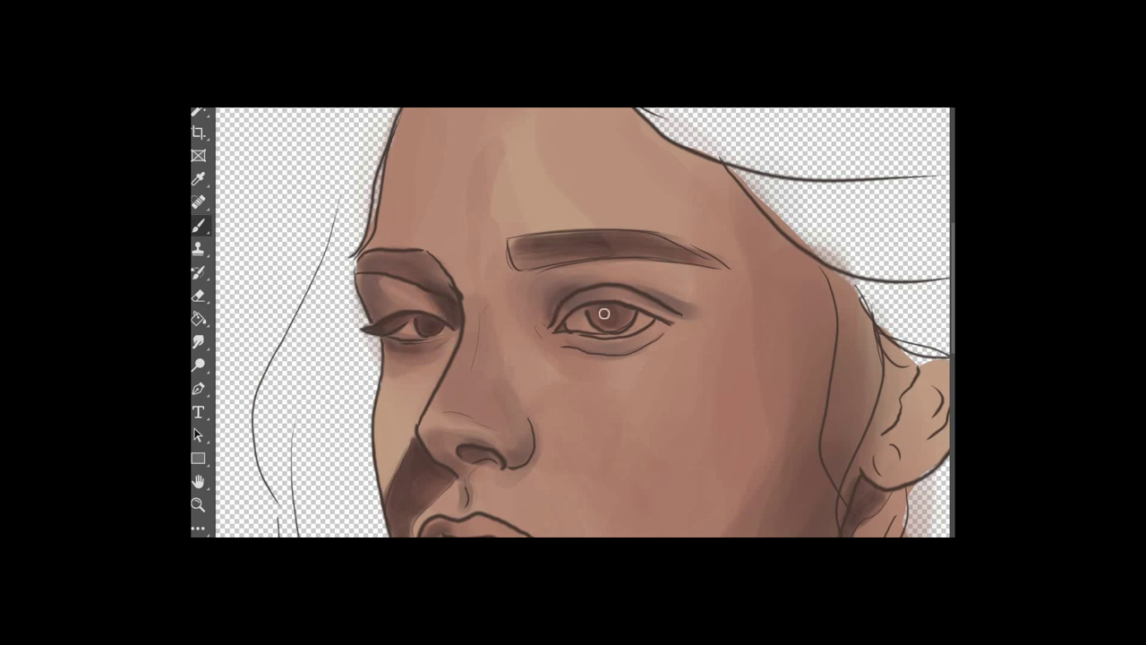
pyautogui.moveTo(624, 323); pyautogui.dragTo(607, 323)
# Step: Hide the line art and deepen the iris of the near eye
pyautogui.hotkey('ctrl', ',')
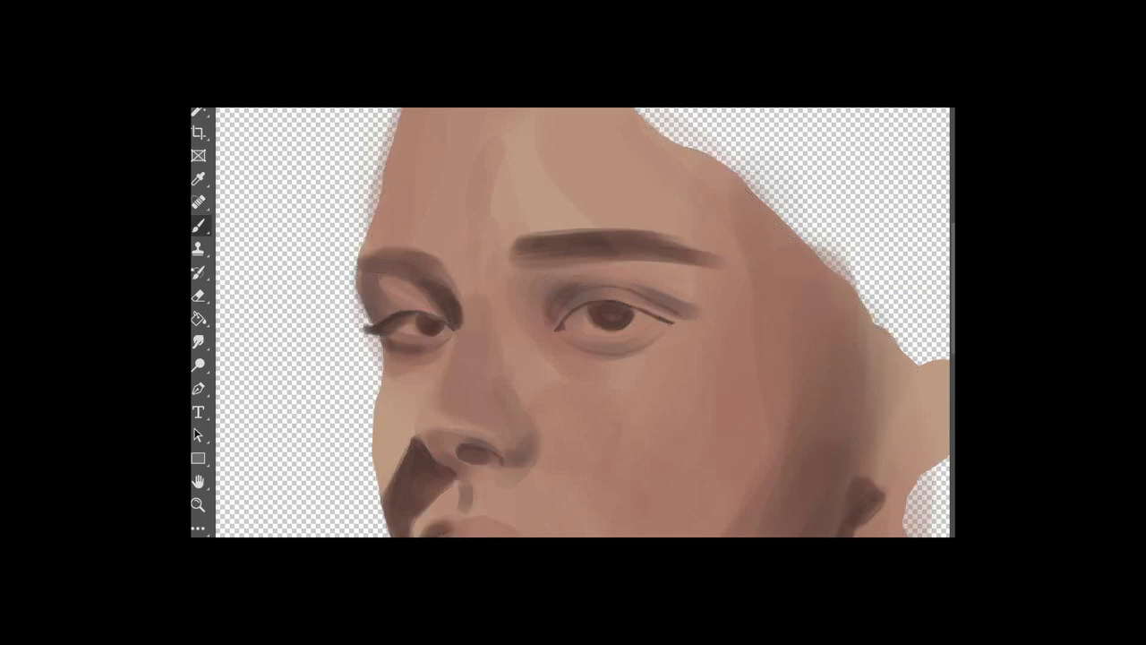
pyautogui.hotkey('ctrl', ',')
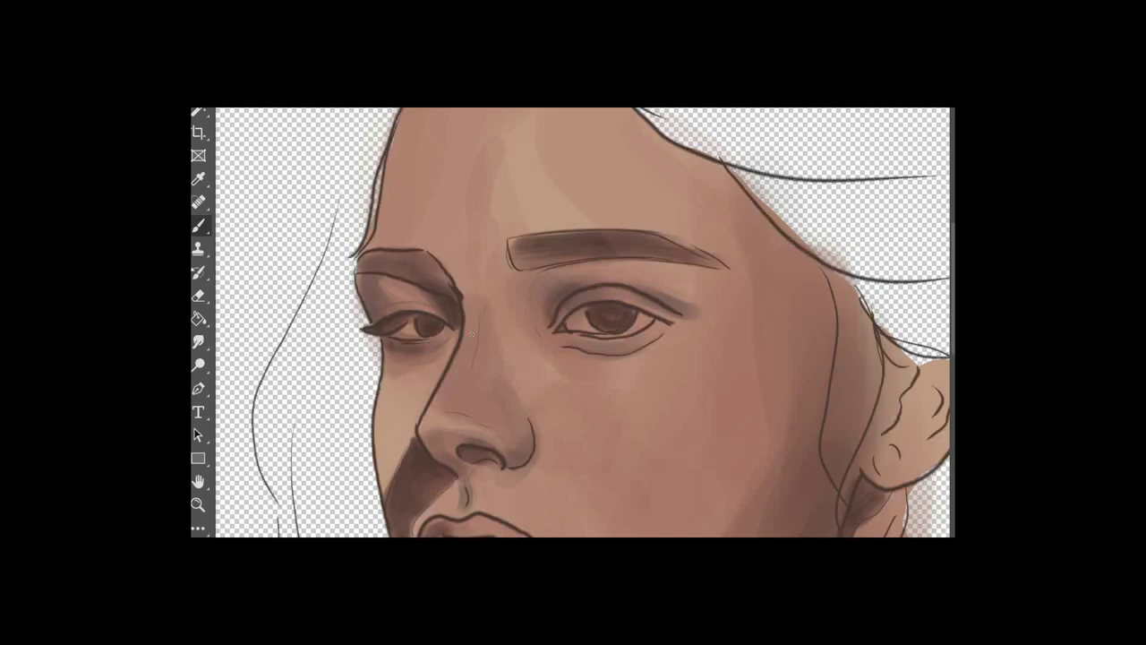
pyautogui.hotkey('ctrl', ',')
pyautogui.hotkey('ctrl', '-')
pyautogui.hotkey('ctrl', '+')
pyautogui.hotkey('ctrl', '+')
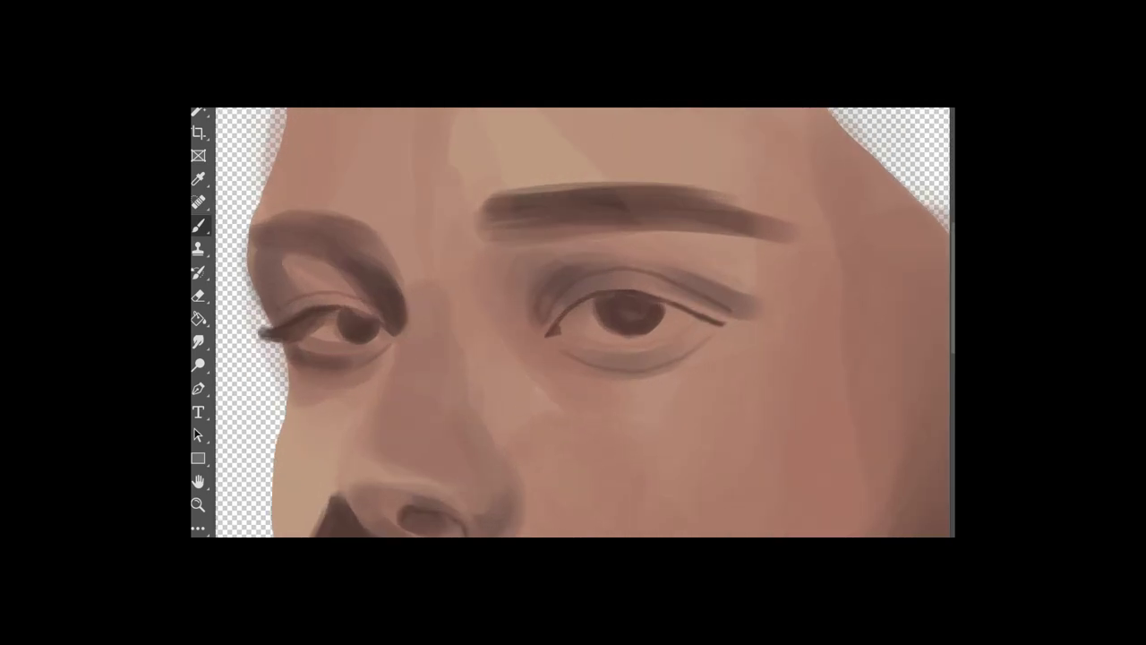
pyautogui.moveTo(668, 308); pyautogui.dragTo(634, 336)
pyautogui.hotkey('ctrl', ',')
pyautogui.hotkey('ctrl', ',')
# Step: Set the foreground colour to white and paint the whites of both eyes
pyautogui.press('e')
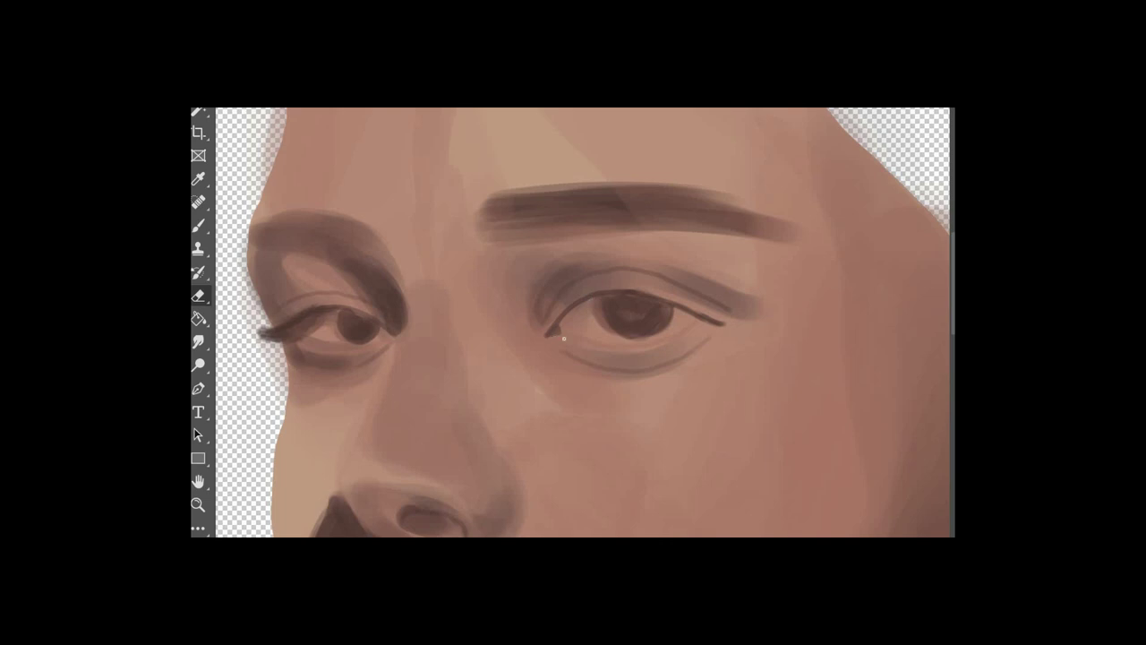
pyautogui.click(196, 557)
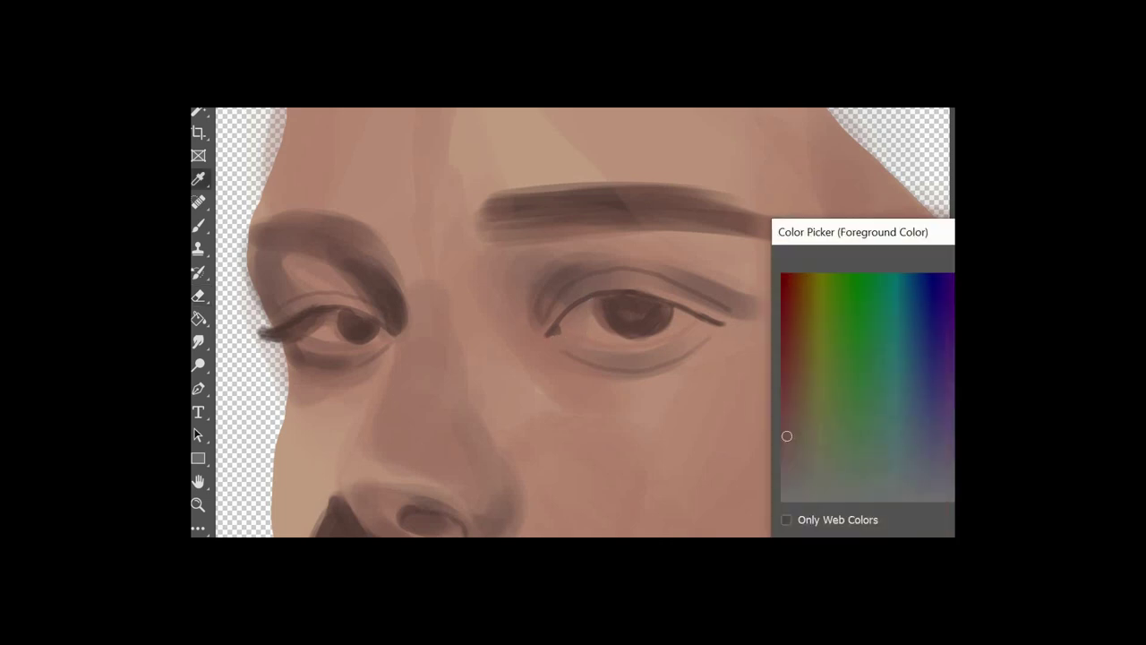
pyautogui.press('Return')
pyautogui.click(196, 557)
pyautogui.press('Return')
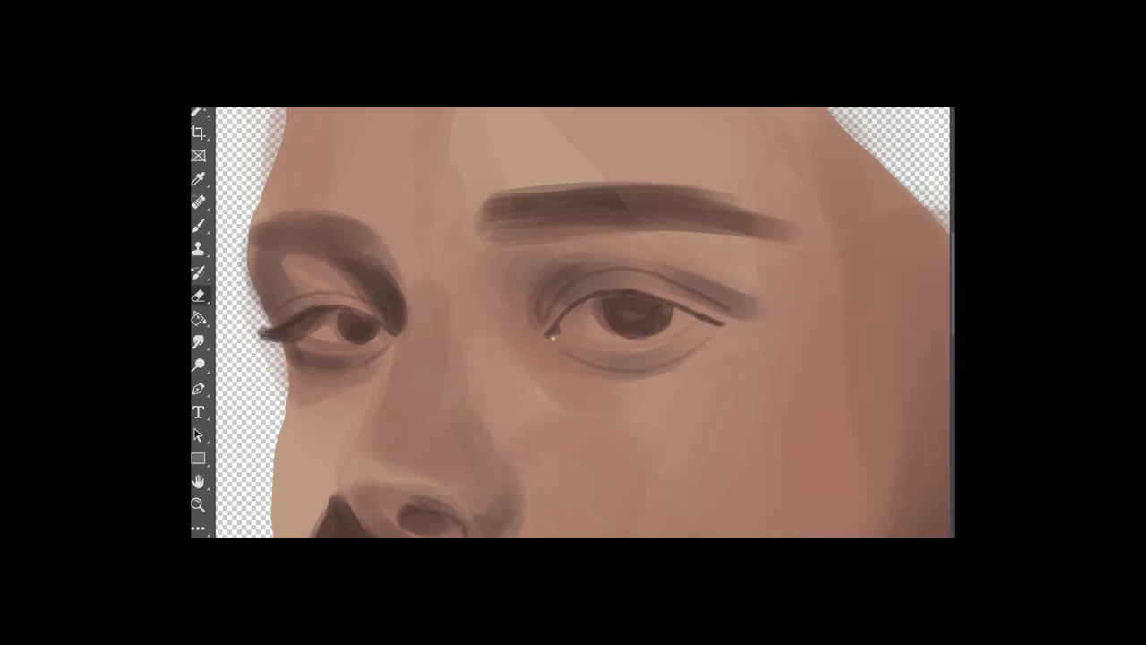
pyautogui.press('b')
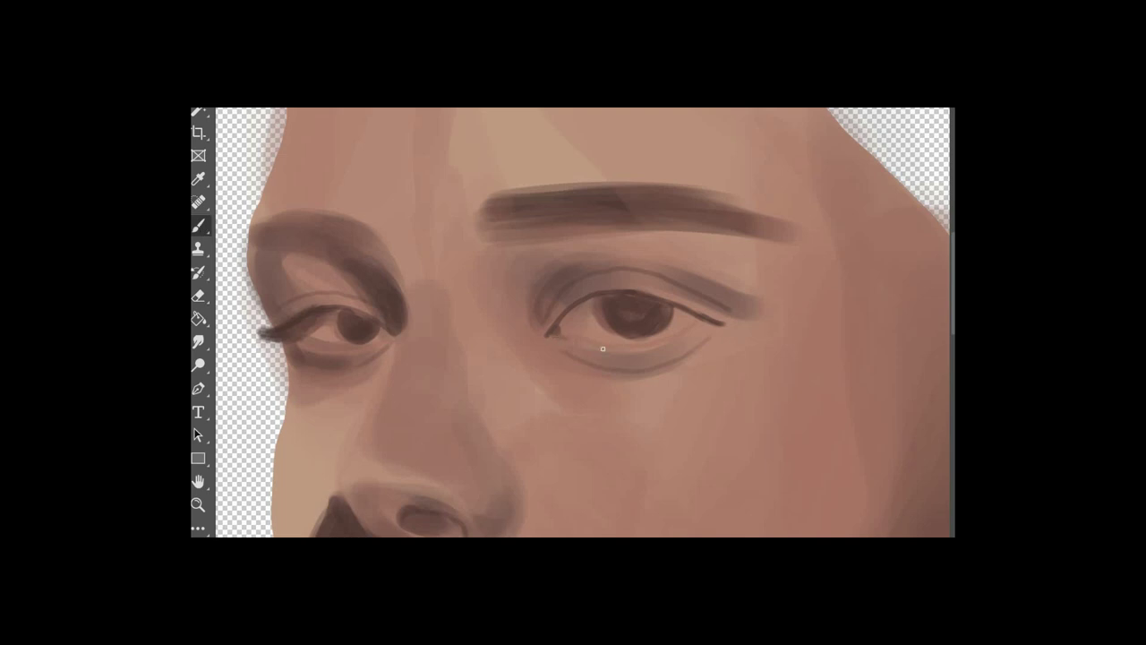
pyautogui.moveTo(578, 316)
pyautogui.mouseDown()
pyautogui.moveTo(569, 324)
pyautogui.moveTo(608, 335)
pyautogui.moveTo(594, 315)
pyautogui.moveTo(588, 324)
pyautogui.moveTo(618, 337)
pyautogui.moveTo(560, 308)
pyautogui.mouseUp()
pyautogui.moveTo(314, 333)
pyautogui.mouseDown()
pyautogui.moveTo(346, 341)
pyautogui.moveTo(334, 338)
pyautogui.moveTo(357, 326)
pyautogui.moveTo(315, 331)
pyautogui.moveTo(335, 318)
pyautogui.moveTo(324, 339)
pyautogui.moveTo(349, 314)
pyautogui.mouseUp()
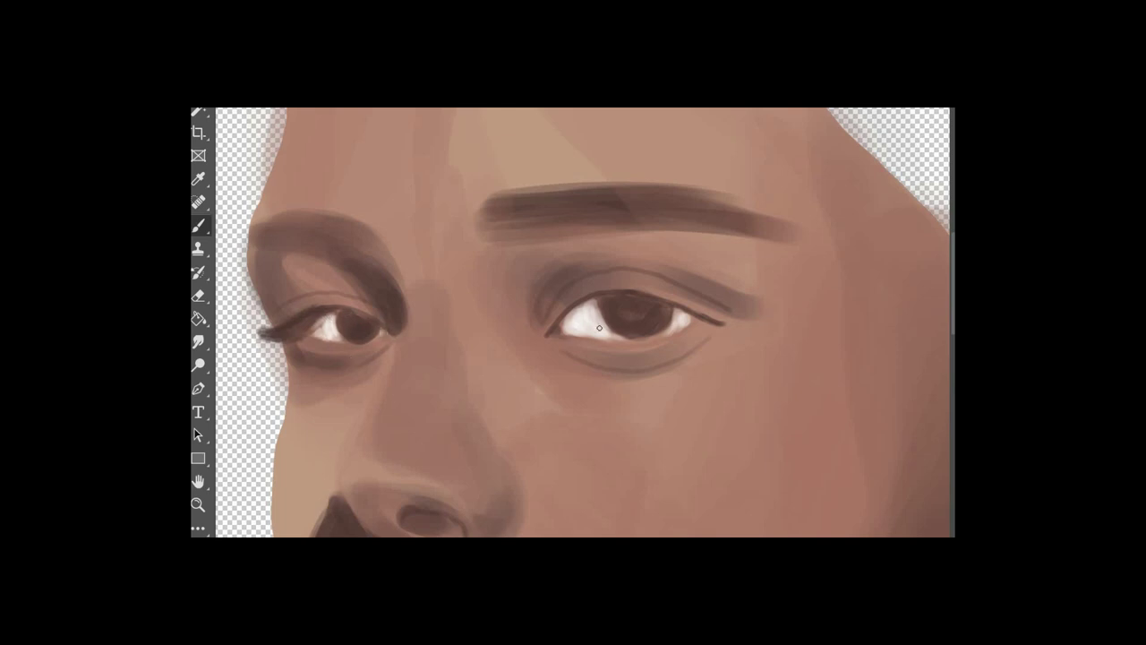
pyautogui.moveTo(599, 328)
pyautogui.mouseDown()
pyautogui.moveTo(673, 332)
pyautogui.moveTo(639, 338)
pyautogui.mouseUp()
pyautogui.click(196, 557)
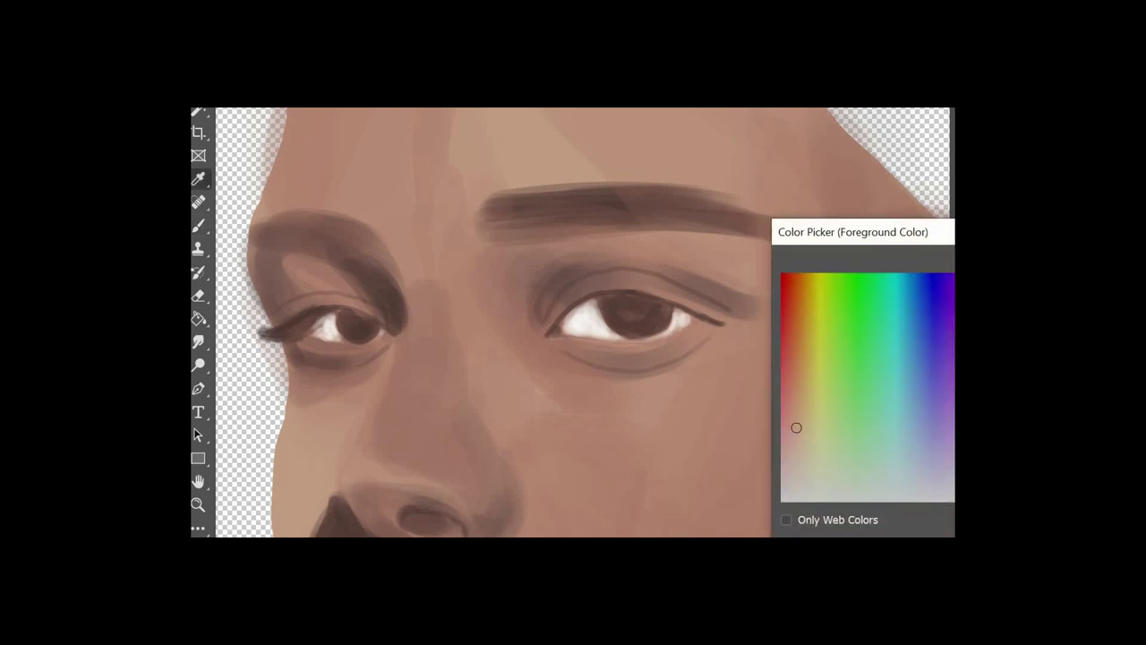
pyautogui.press('Return')
pyautogui.moveTo(657, 333); pyautogui.dragTo(665, 324)
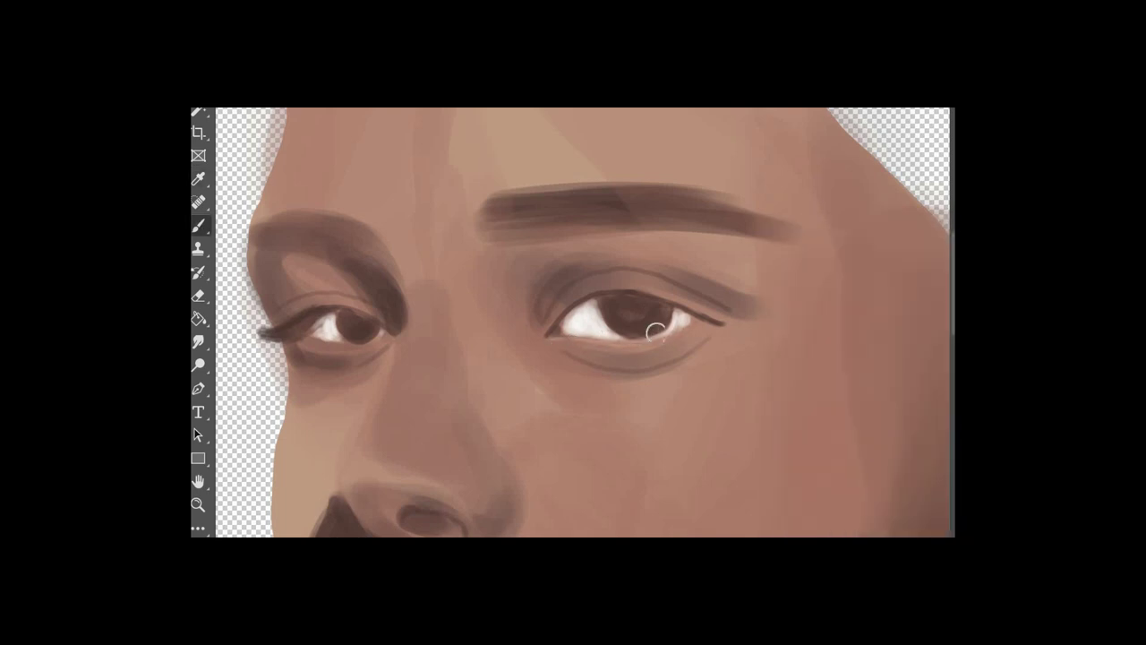
pyautogui.hotkey('ctrl', 'z')
# Step: Pick a brown skin tone and shade the outer corner and the area under the near eye
pyautogui.click(196, 557)
pyautogui.click(803, 343)
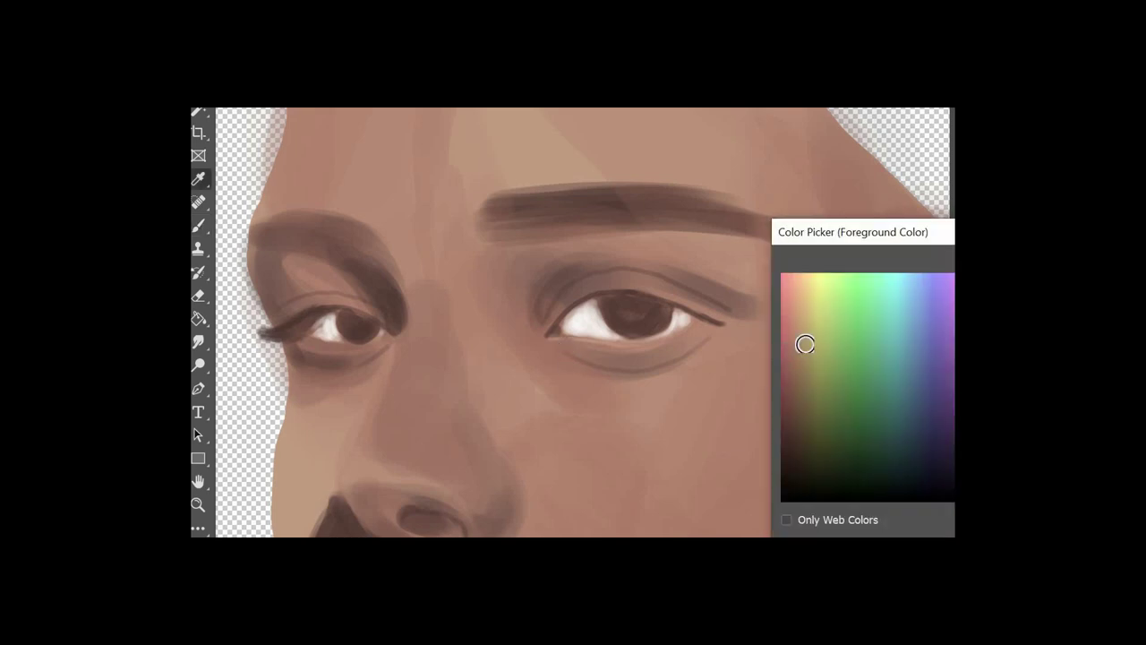
pyautogui.press('Return')
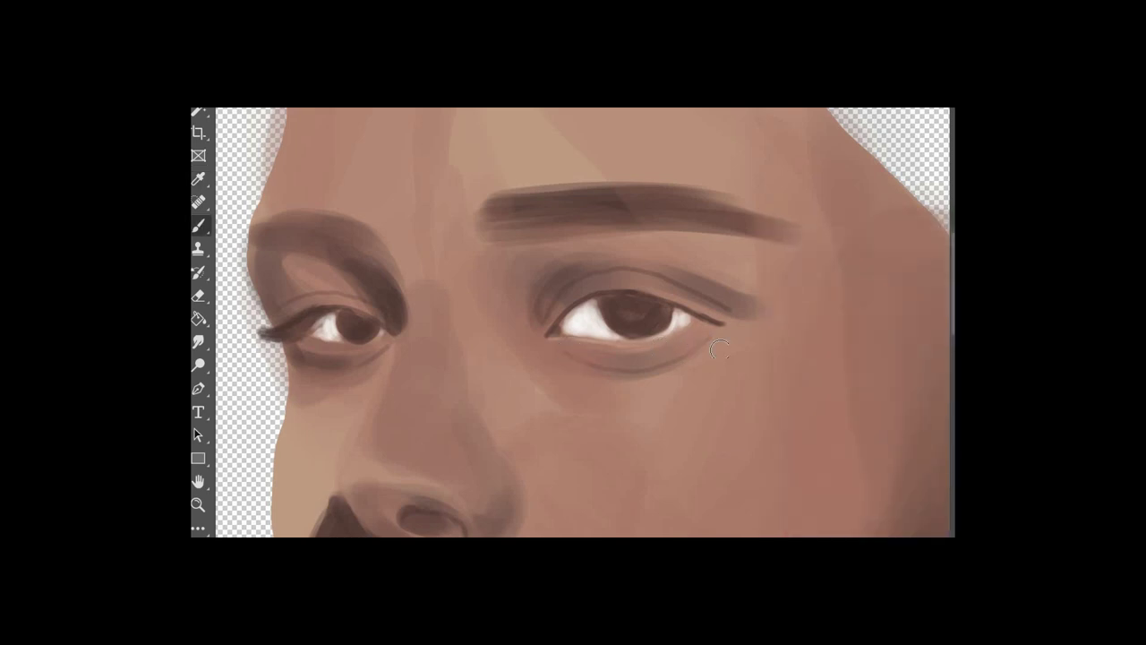
pyautogui.moveTo(708, 329); pyautogui.dragTo(697, 340)
pyautogui.moveTo(566, 367); pyautogui.dragTo(576, 374)
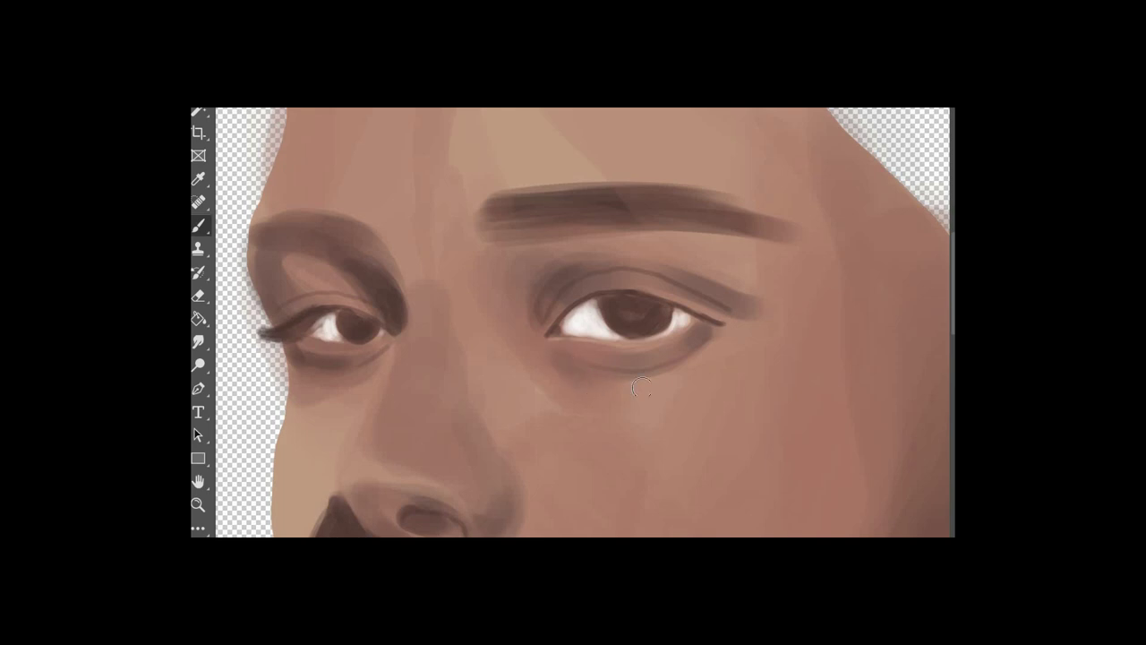
# Step: Reduce the brush size, adjust its settings and paint sampled brown over the near eye's upper lid crease
pyautogui.press('[')
pyautogui.press('[')
pyautogui.press('[')
pyautogui.press('i')
pyautogui.press('b')
pyautogui.rightClick(702, 329)
pyautogui.moveTo(904, 489); pyautogui.dragTo(908, 536)
pyautogui.rightClick(874, 336)
pyautogui.click(630, 307)
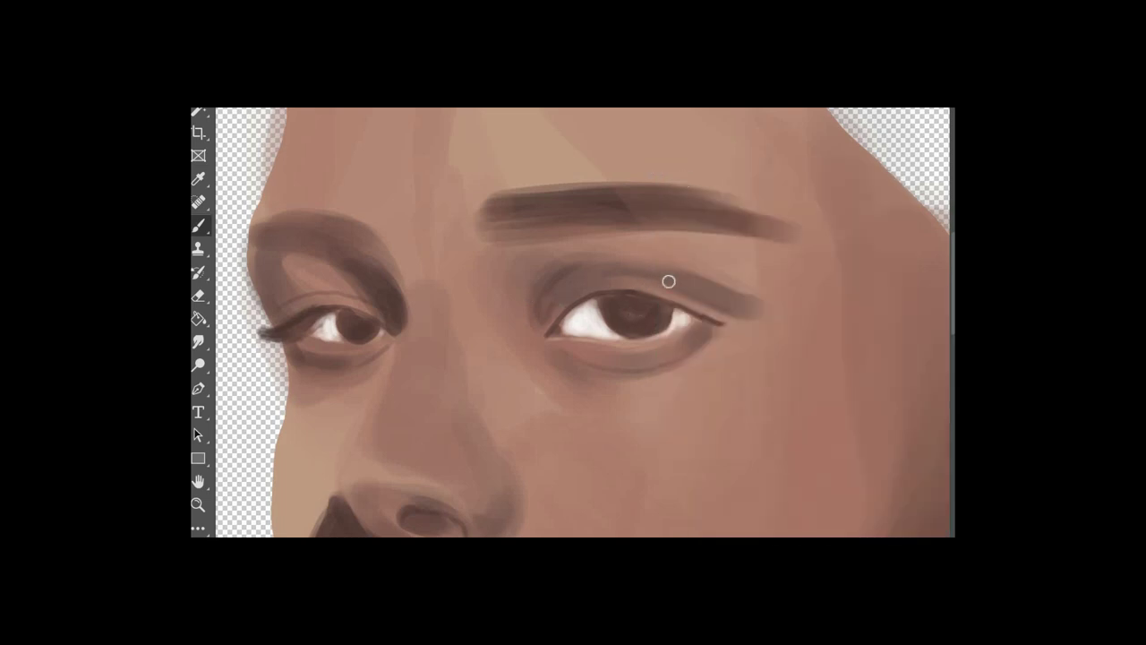
pyautogui.keyDown('alt'); pyautogui.click(701, 303); pyautogui.keyUp('alt')
pyautogui.moveTo(656, 289)
pyautogui.mouseDown()
pyautogui.moveTo(743, 304)
pyautogui.moveTo(627, 262)
pyautogui.moveTo(576, 271)
pyautogui.moveTo(540, 311)
pyautogui.moveTo(603, 269)
pyautogui.mouseUp()
# Step: Enlarge the brush and blend the shadow around the near eye's upper lid into the skin with sampled tones
pyautogui.press(']')
pyautogui.press(']')
pyautogui.keyDown('alt'); pyautogui.click(539, 287); pyautogui.keyUp('alt')
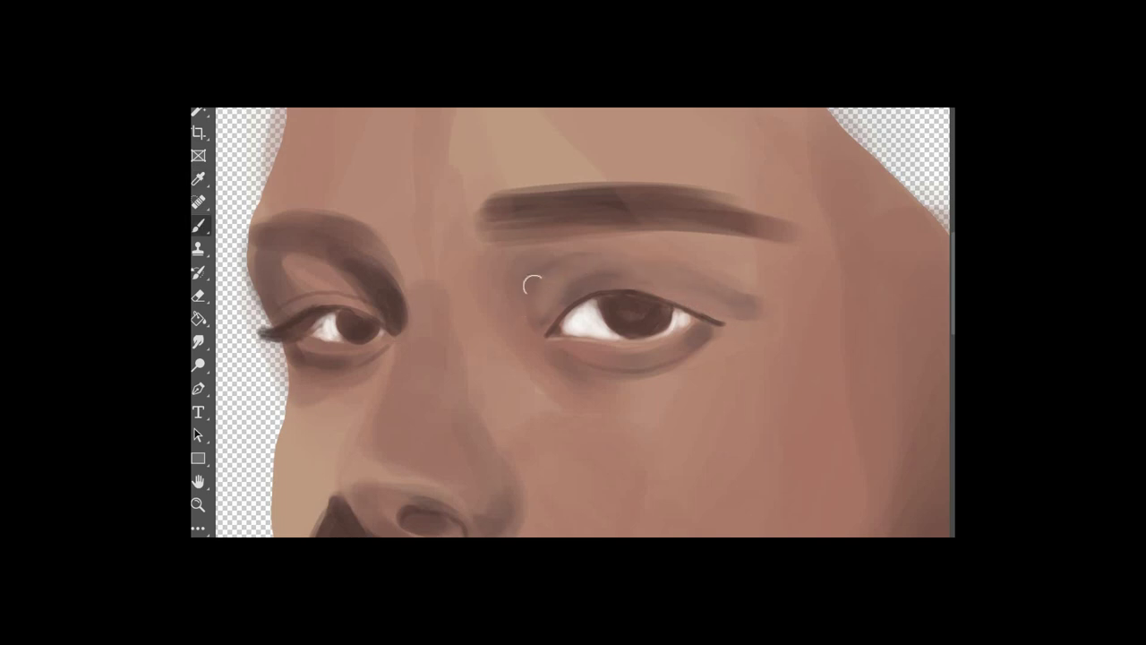
pyautogui.moveTo(533, 286)
pyautogui.mouseDown()
pyautogui.moveTo(518, 322)
pyautogui.moveTo(572, 263)
pyautogui.moveTo(637, 266)
pyautogui.mouseUp()
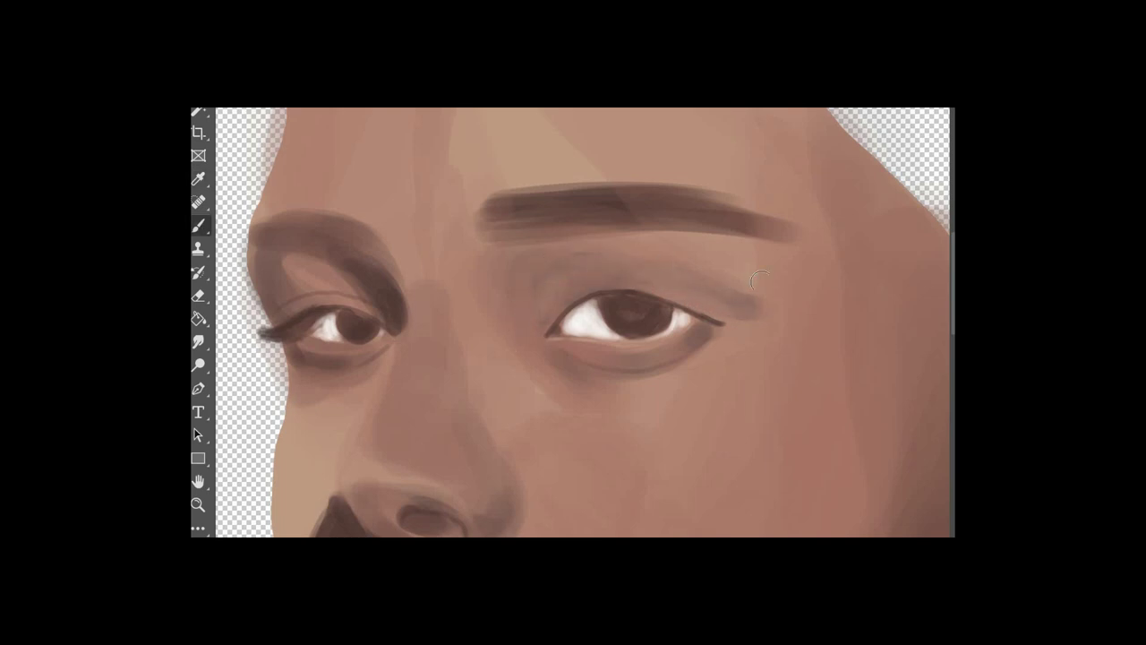
pyautogui.keyDown('alt'); pyautogui.click(739, 320); pyautogui.keyUp('alt')
pyautogui.moveTo(727, 312); pyautogui.dragTo(755, 311)
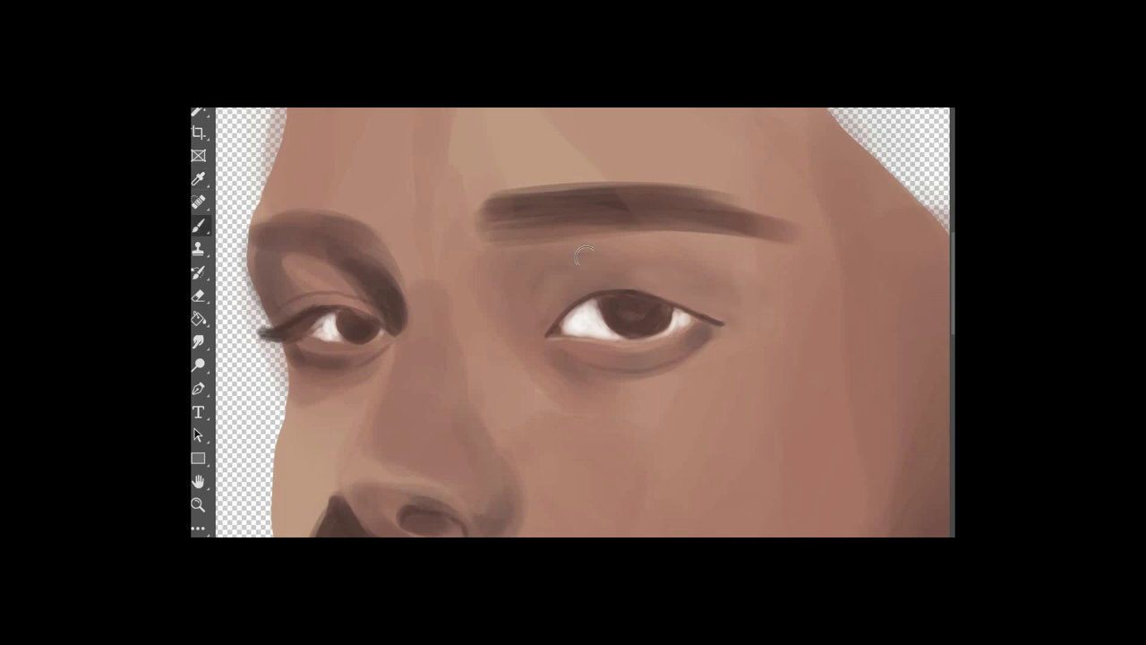
pyautogui.moveTo(583, 256); pyautogui.dragTo(603, 259)
# Step: Check the near eye against the line art, sample a lid tone and refine the upper lash line from corner to corner
pyautogui.hotkey('ctrl', ',')
pyautogui.hotkey('ctrl', ',')
pyautogui.hotkey('ctrl', ',')
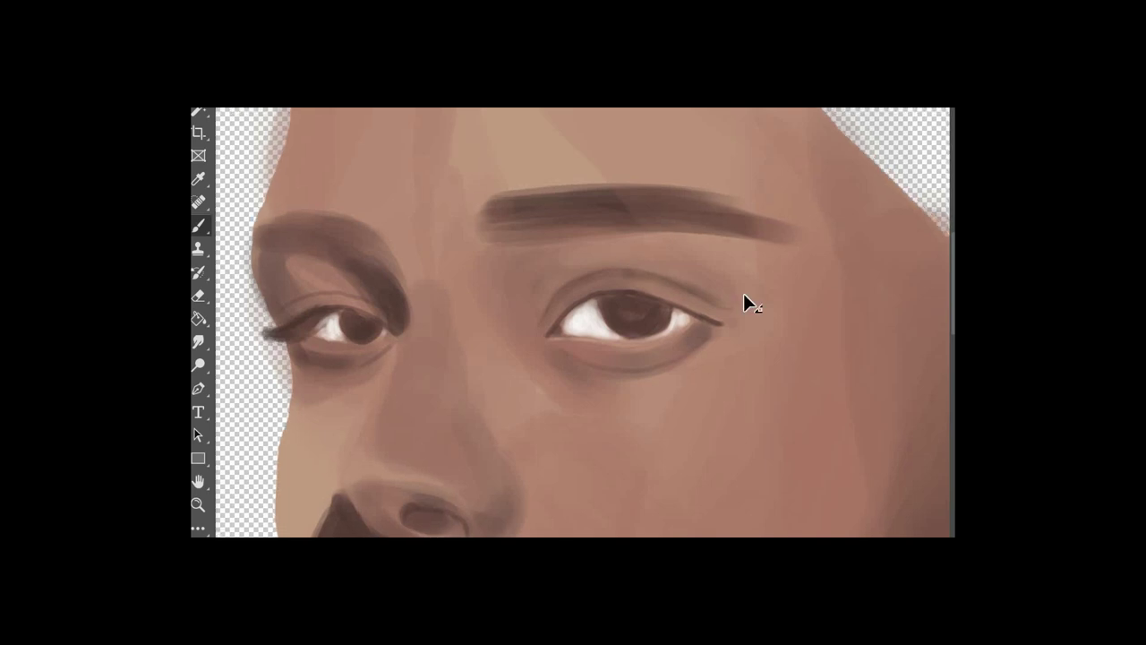
pyautogui.hotkey('ctrl', '-')
pyautogui.hotkey('ctrl', '+')
pyautogui.hotkey('ctrl', '+')
pyautogui.hotkey('ctrl', '+')
pyautogui.hotkey('ctrl', '+')
pyautogui.keyDown('alt'); pyautogui.click(678, 235); pyautogui.keyUp('alt')
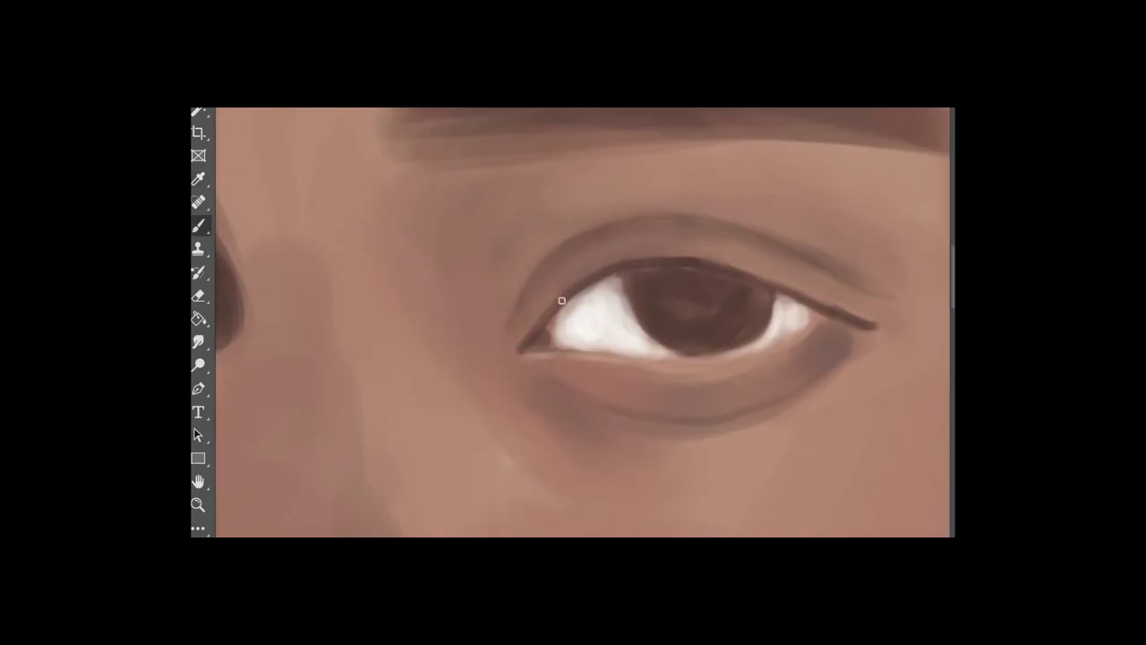
pyautogui.moveTo(523, 350)
pyautogui.mouseDown()
pyautogui.moveTo(584, 290)
pyautogui.moveTo(696, 266)
pyautogui.moveTo(854, 322)
pyautogui.mouseUp()
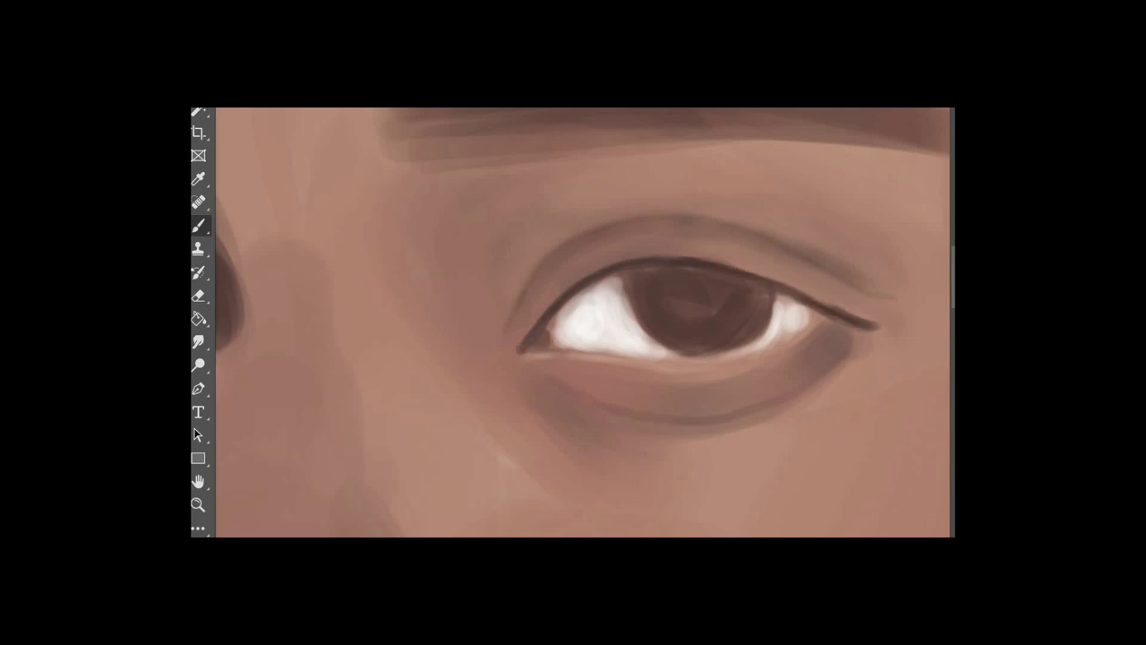
# Step: Even out and brighten the whites of the near eye, reduce the brush size and undo the last strokes
pyautogui.moveTo(788, 335)
pyautogui.mouseDown()
pyautogui.moveTo(779, 328)
pyautogui.moveTo(801, 315)
pyautogui.moveTo(792, 311)
pyautogui.mouseUp()
pyautogui.moveTo(663, 355)
pyautogui.mouseDown()
pyautogui.moveTo(604, 309)
pyautogui.moveTo(593, 347)
pyautogui.moveTo(556, 338)
pyautogui.moveTo(563, 320)
pyautogui.moveTo(599, 344)
pyautogui.moveTo(619, 338)
pyautogui.moveTo(599, 308)
pyautogui.moveTo(576, 332)
pyautogui.mouseUp()
pyautogui.moveTo(783, 307); pyautogui.dragTo(718, 354)
pyautogui.press('[')
pyautogui.press('[')
pyautogui.hotkey('ctrl', 'z')
pyautogui.hotkey('ctrl', 'z')
pyautogui.hotkey('ctrl', 'z')
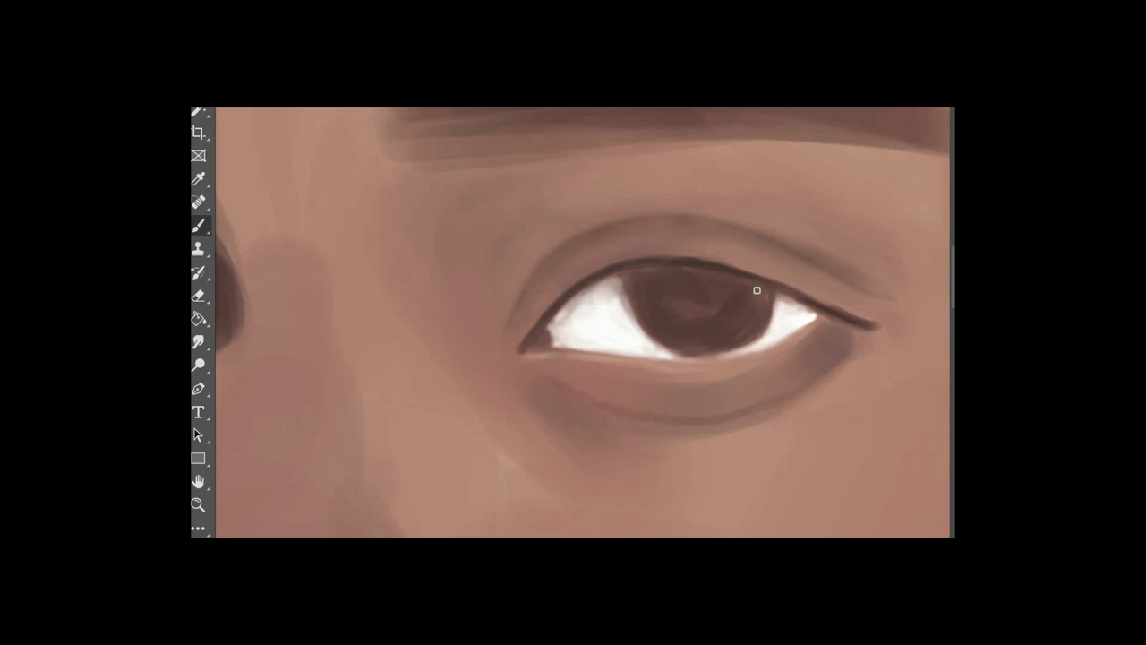
# Step: Sharpen the near eye's iris outline with sampled dark brown along its sides, lower curve and top edge
pyautogui.moveTo(756, 290)
pyautogui.mouseDown()
pyautogui.moveTo(737, 356)
pyautogui.moveTo(632, 282)
pyautogui.moveTo(647, 336)
pyautogui.moveTo(697, 361)
pyautogui.moveTo(643, 330)
pyautogui.moveTo(745, 349)
pyautogui.mouseUp()
pyautogui.keyDown('alt'); pyautogui.click(657, 326); pyautogui.keyUp('alt')
pyautogui.moveTo(637, 319)
pyautogui.mouseDown()
pyautogui.moveTo(683, 357)
pyautogui.moveTo(645, 330)
pyautogui.moveTo(674, 356)
pyautogui.mouseUp()
pyautogui.moveTo(741, 349); pyautogui.dragTo(719, 356)
pyautogui.moveTo(639, 275); pyautogui.dragTo(654, 270)
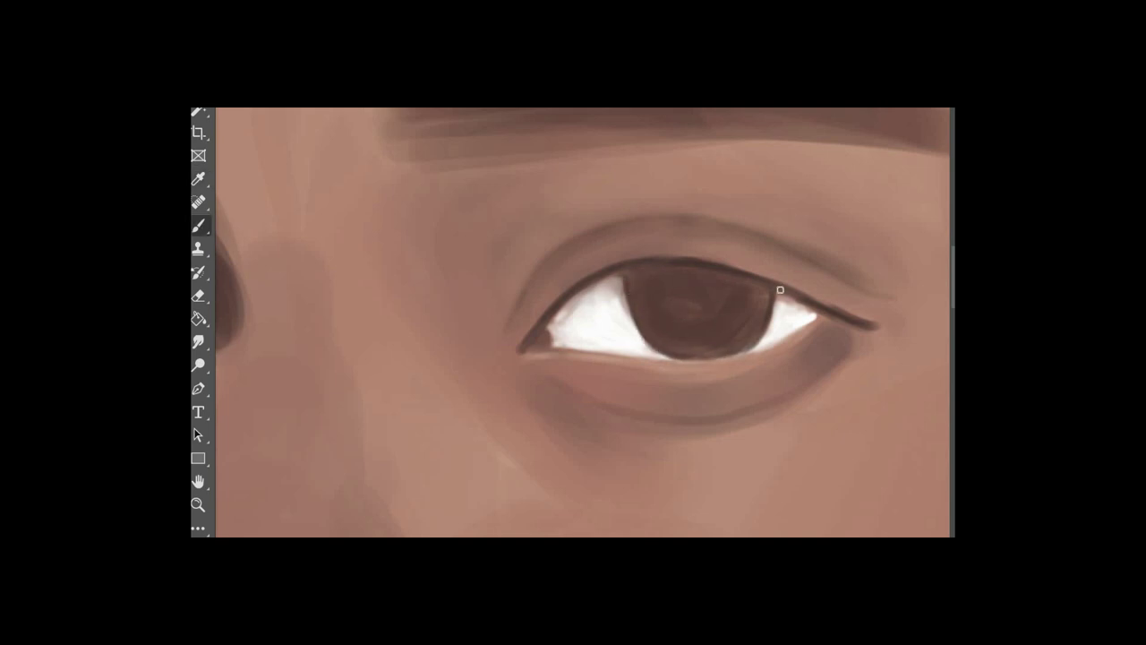
# Step: Shade the whites of the near eye with soft grey beneath the upper lid and toward both corners
pyautogui.moveTo(780, 290)
pyautogui.mouseDown()
pyautogui.moveTo(817, 289)
pyautogui.moveTo(795, 307)
pyautogui.mouseUp()
pyautogui.press('[')
pyautogui.moveTo(783, 303)
pyautogui.mouseDown()
pyautogui.moveTo(806, 316)
pyautogui.moveTo(777, 310)
pyautogui.mouseUp()
pyautogui.moveTo(562, 320); pyautogui.dragTo(601, 292)
pyautogui.moveTo(557, 324)
pyautogui.mouseDown()
pyautogui.moveTo(598, 292)
pyautogui.moveTo(575, 315)
pyautogui.mouseUp()
pyautogui.moveTo(776, 290)
pyautogui.mouseDown()
pyautogui.moveTo(788, 297)
pyautogui.moveTo(780, 314)
pyautogui.mouseUp()
pyautogui.moveTo(573, 319)
pyautogui.mouseDown()
pyautogui.moveTo(558, 337)
pyautogui.moveTo(601, 299)
pyautogui.mouseUp()
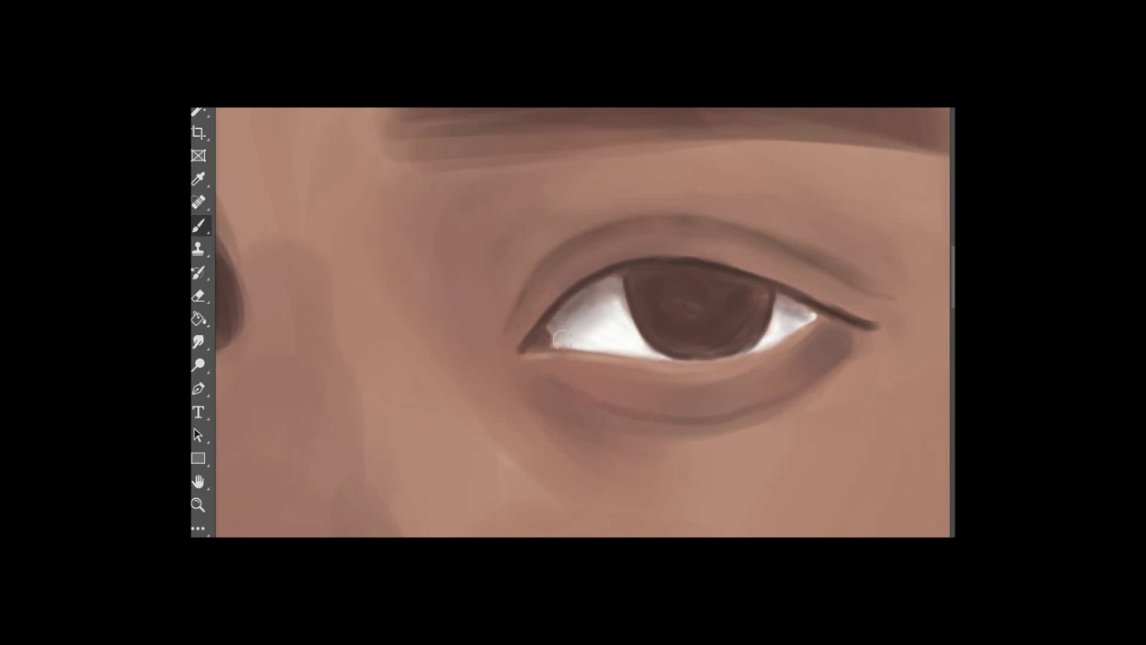
# Step: Refine the grey shading beside the near eye's iris and toward the inner corner, varying the brush size
pyautogui.press('[')
pyautogui.press('[')
pyautogui.moveTo(779, 296)
pyautogui.mouseDown()
pyautogui.moveTo(795, 328)
pyautogui.moveTo(768, 342)
pyautogui.mouseUp()
pyautogui.moveTo(572, 340)
pyautogui.mouseDown()
pyautogui.moveTo(650, 355)
pyautogui.moveTo(565, 347)
pyautogui.moveTo(616, 331)
pyautogui.mouseUp()
pyautogui.press(']')
pyautogui.press(']')
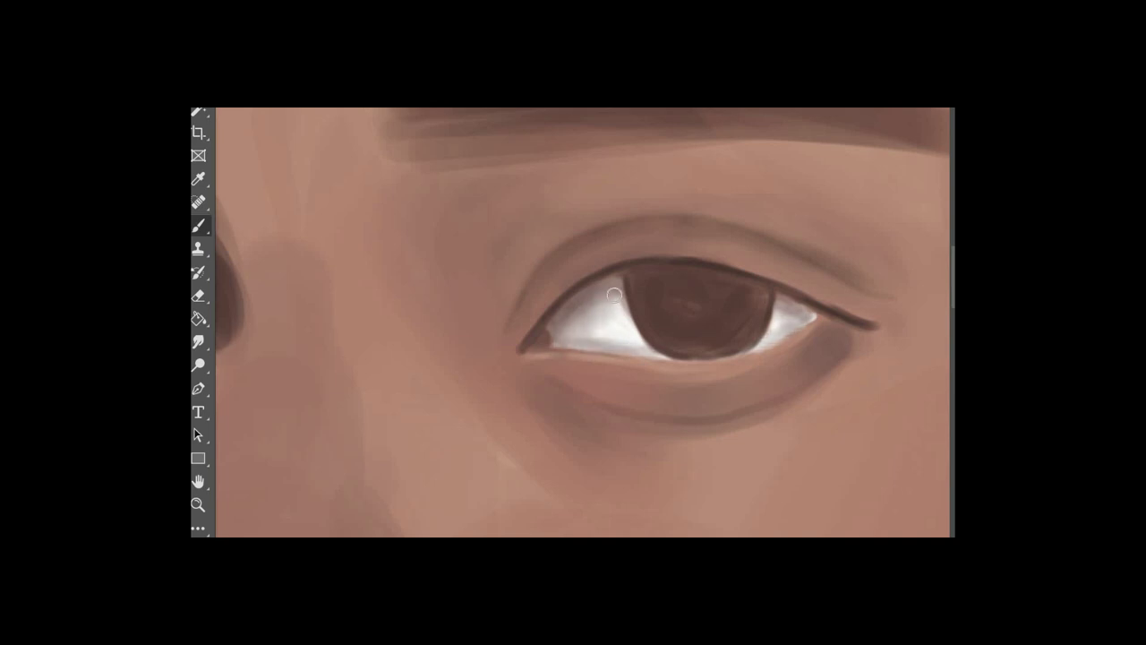
pyautogui.press('[')
pyautogui.press('[')
pyautogui.moveTo(783, 320)
pyautogui.mouseDown()
pyautogui.moveTo(818, 317)
pyautogui.moveTo(783, 304)
pyautogui.mouseUp()
pyautogui.hotkey('ctrl', '-')
pyautogui.hotkey('ctrl', '-')
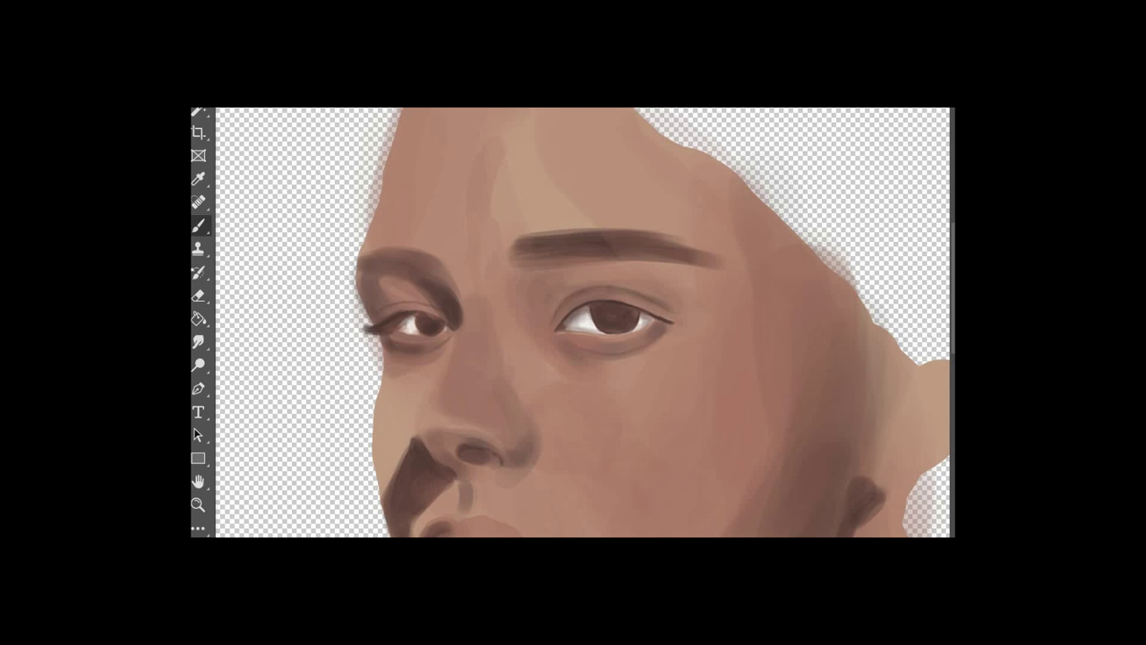
# Step: Sample a light skin tone and paint soft highlights on the cheek below the near eye and beside the mouth
pyautogui.moveTo(674, 323); pyautogui.dragTo(655, 313)
pyautogui.hotkey('ctrl', '-')
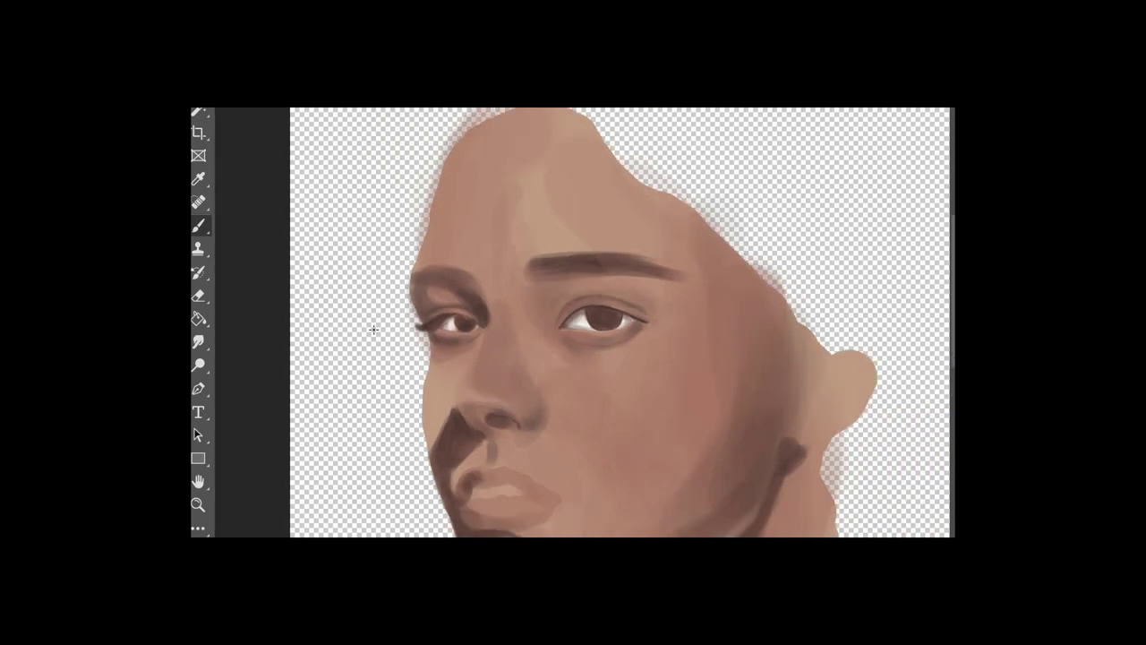
pyautogui.keyDown('alt'); pyautogui.click(671, 334); pyautogui.keyUp('alt')
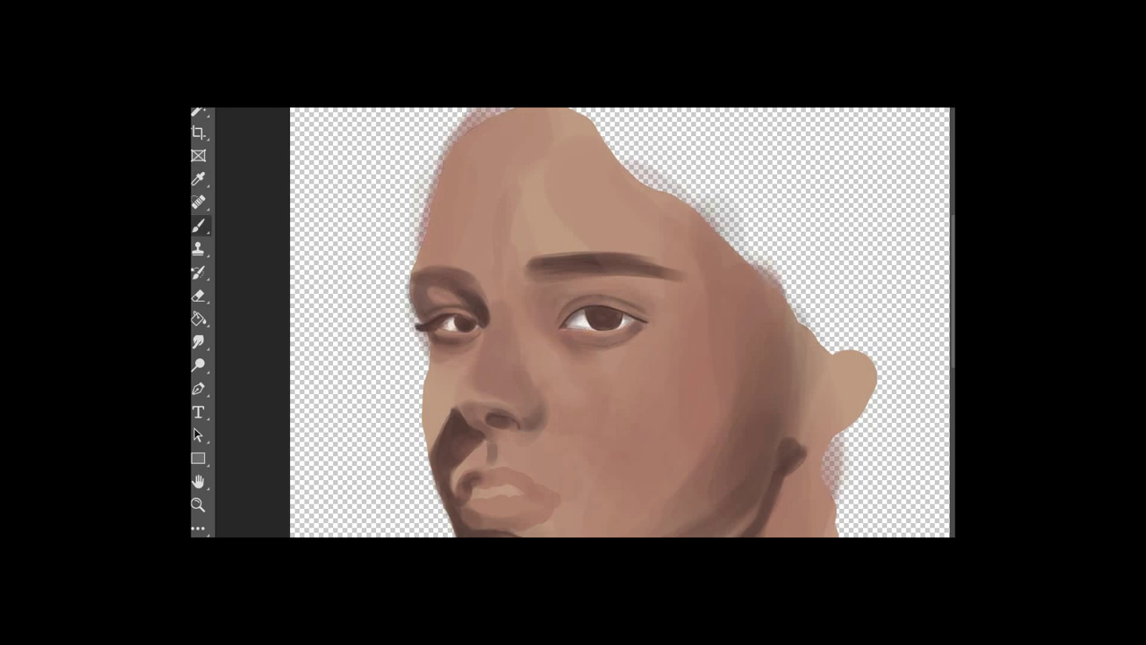
pyautogui.moveTo(564, 364)
pyautogui.mouseDown()
pyautogui.moveTo(664, 342)
pyautogui.moveTo(686, 360)
pyautogui.moveTo(664, 392)
pyautogui.mouseUp()
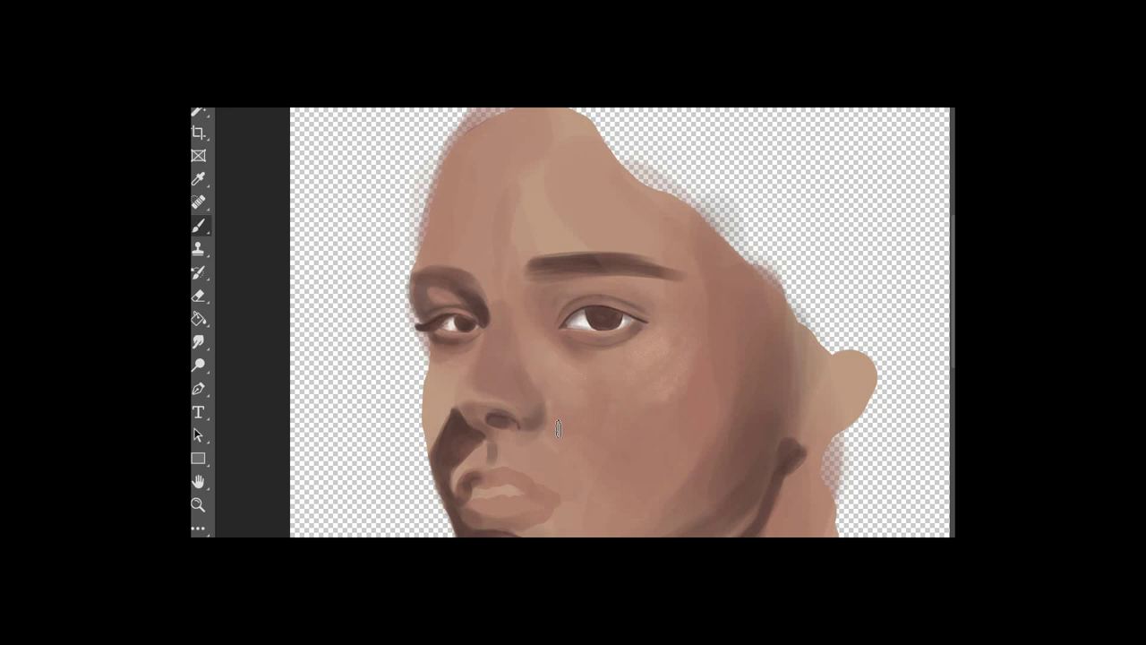
pyautogui.moveTo(557, 431)
pyautogui.mouseDown()
pyautogui.moveTo(583, 467)
pyautogui.moveTo(525, 466)
pyautogui.moveTo(536, 457)
pyautogui.moveTo(514, 466)
pyautogui.moveTo(582, 478)
pyautogui.moveTo(552, 473)
pyautogui.moveTo(572, 390)
pyautogui.moveTo(602, 466)
pyautogui.moveTo(583, 449)
pyautogui.moveTo(615, 458)
pyautogui.moveTo(598, 482)
pyautogui.moveTo(609, 456)
pyautogui.moveTo(603, 478)
pyautogui.moveTo(570, 440)
pyautogui.moveTo(611, 461)
pyautogui.moveTo(571, 480)
pyautogui.moveTo(556, 473)
pyautogui.moveTo(559, 430)
pyautogui.moveTo(589, 466)
pyautogui.mouseUp()
# Step: Change the brush settings, sample a skin tone and add textured highlights to the cheekbone and forehead
pyautogui.rightClick(654, 342)
pyautogui.click(817, 520)
pyautogui.keyDown('alt'); pyautogui.click(633, 437); pyautogui.keyUp('alt')
pyautogui.moveTo(671, 354); pyautogui.dragTo(663, 345)
pyautogui.moveTo(570, 192); pyautogui.dragTo(538, 229)
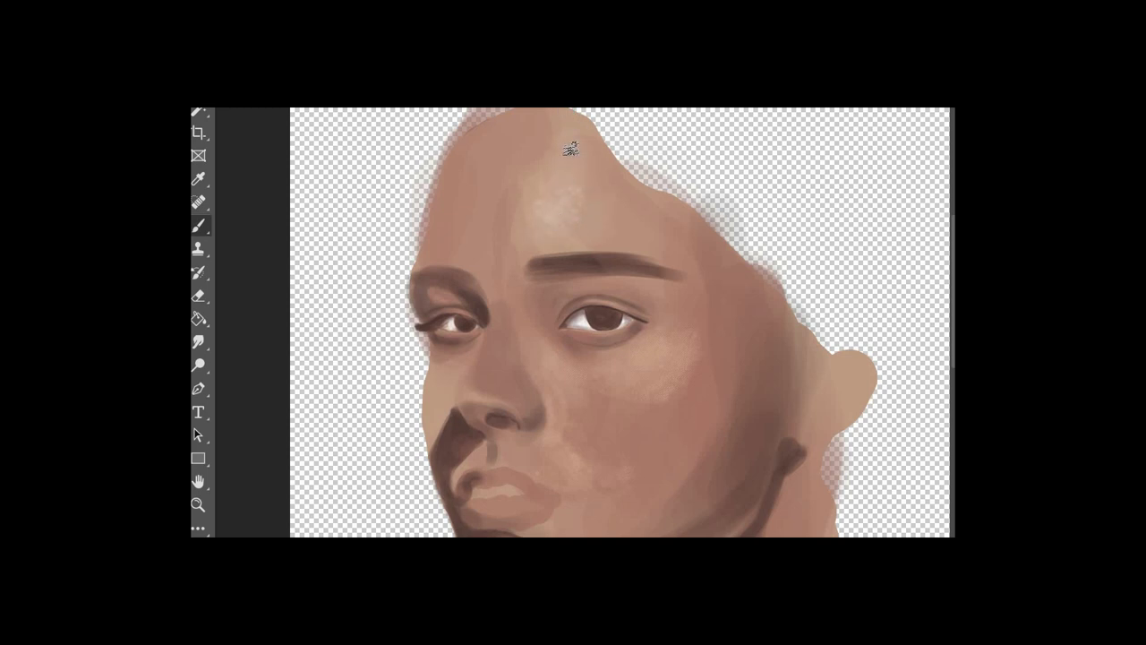
# Step: Strengthen the highlights beside the mouth, on the chin and below the near eye's inner corner
pyautogui.hotkey('ctrl', '-')
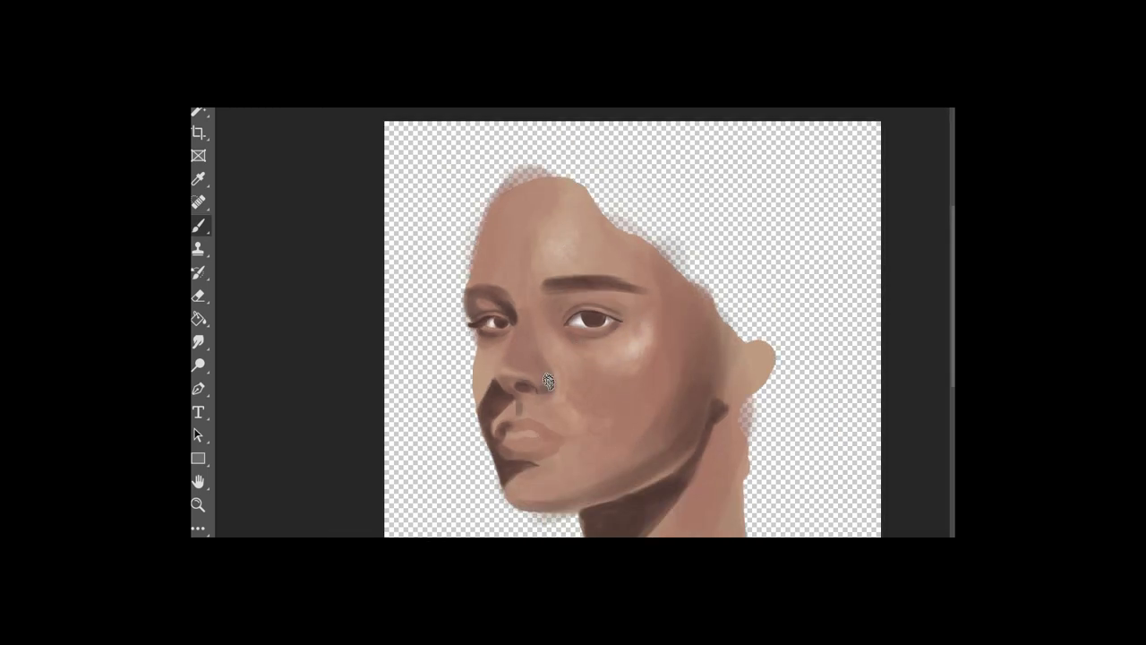
pyautogui.moveTo(576, 415); pyautogui.dragTo(560, 426)
pyautogui.moveTo(553, 495)
pyautogui.mouseDown()
pyautogui.moveTo(570, 490)
pyautogui.moveTo(547, 494)
pyautogui.mouseUp()
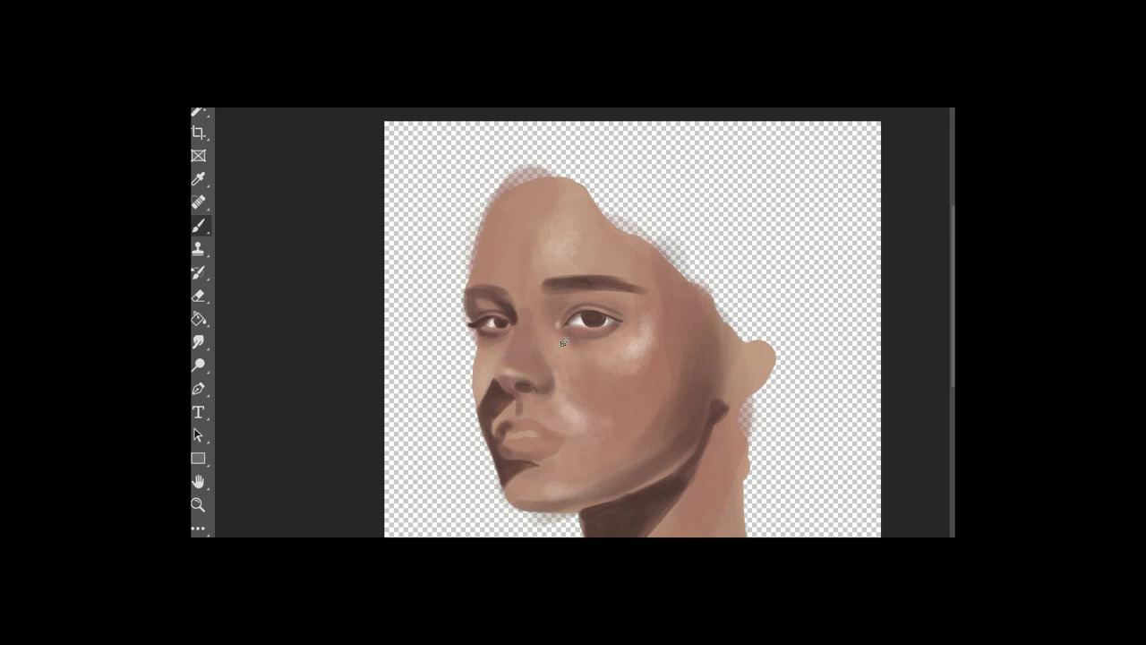
pyautogui.moveTo(561, 345)
pyautogui.mouseDown()
pyautogui.moveTo(560, 380)
pyautogui.moveTo(596, 359)
pyautogui.mouseUp()
# Step: Adjust the brush, choose a warm red and paint the base colour over both lips with the line art shown
pyautogui.rightClick(637, 288)
pyautogui.scroll(-5, 845, 484)
pyautogui.doubleClick(818, 522)
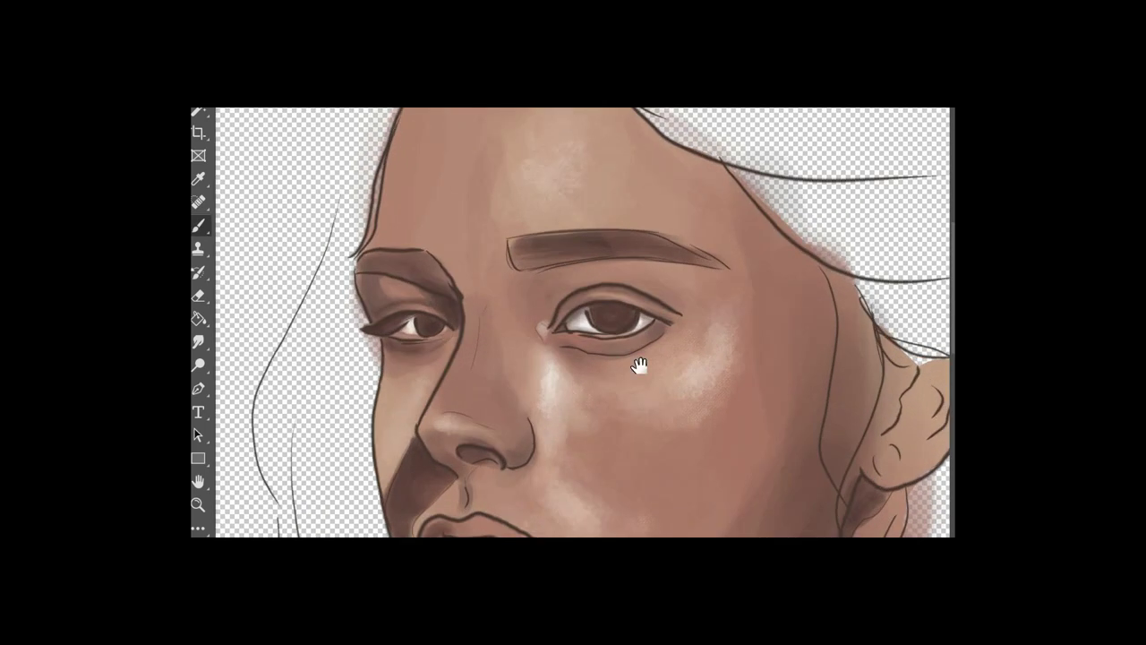
pyautogui.scroll(-2, 635, 364)
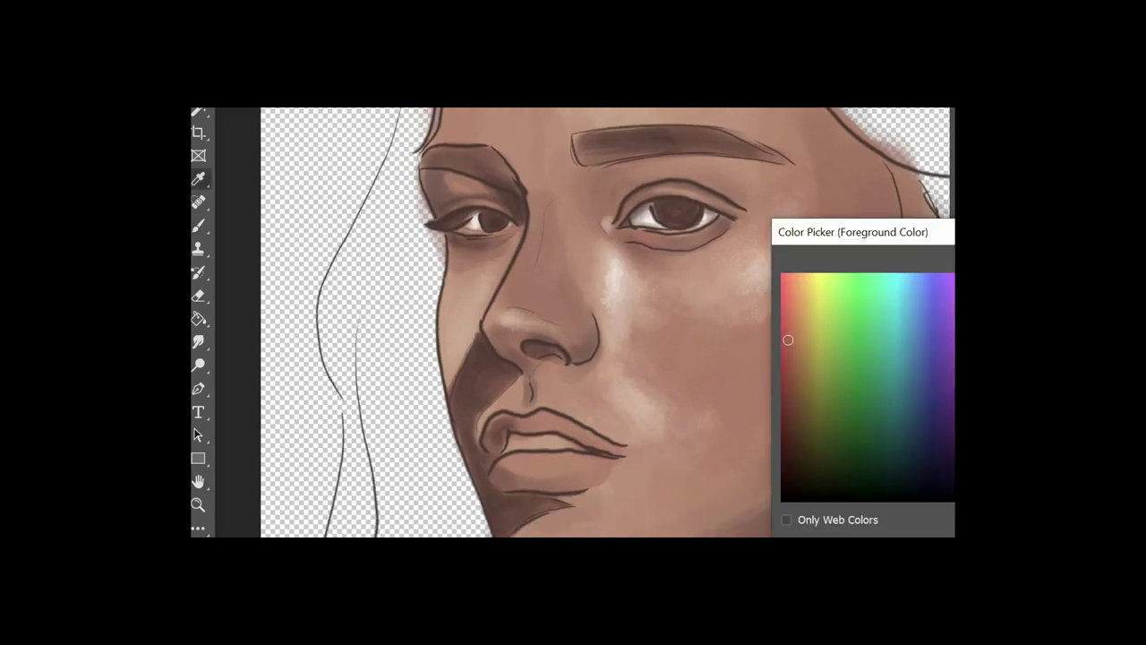
pyautogui.press('Return')
pyautogui.moveTo(497, 442)
pyautogui.mouseDown()
pyautogui.moveTo(561, 424)
pyautogui.moveTo(612, 452)
pyautogui.moveTo(510, 478)
pyautogui.moveTo(594, 471)
pyautogui.moveTo(502, 476)
pyautogui.moveTo(551, 424)
pyautogui.moveTo(503, 424)
pyautogui.mouseUp()
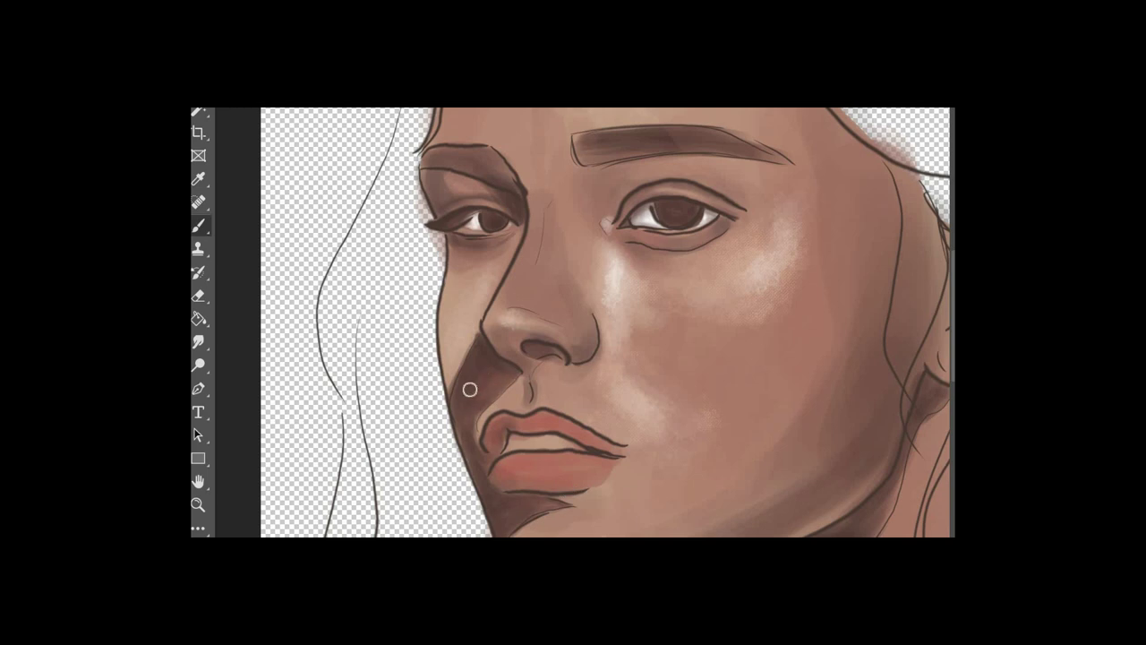
# Step: Choose deeper reds, shade the upper lip and mouth corner, and check the lips without the line art
pyautogui.click(197, 560)
pyautogui.press('Return')
pyautogui.moveTo(491, 431)
pyautogui.mouseDown()
pyautogui.moveTo(556, 491)
pyautogui.moveTo(545, 454)
pyautogui.moveTo(497, 445)
pyautogui.mouseUp()
pyautogui.click(197, 560)
pyautogui.press('Return')
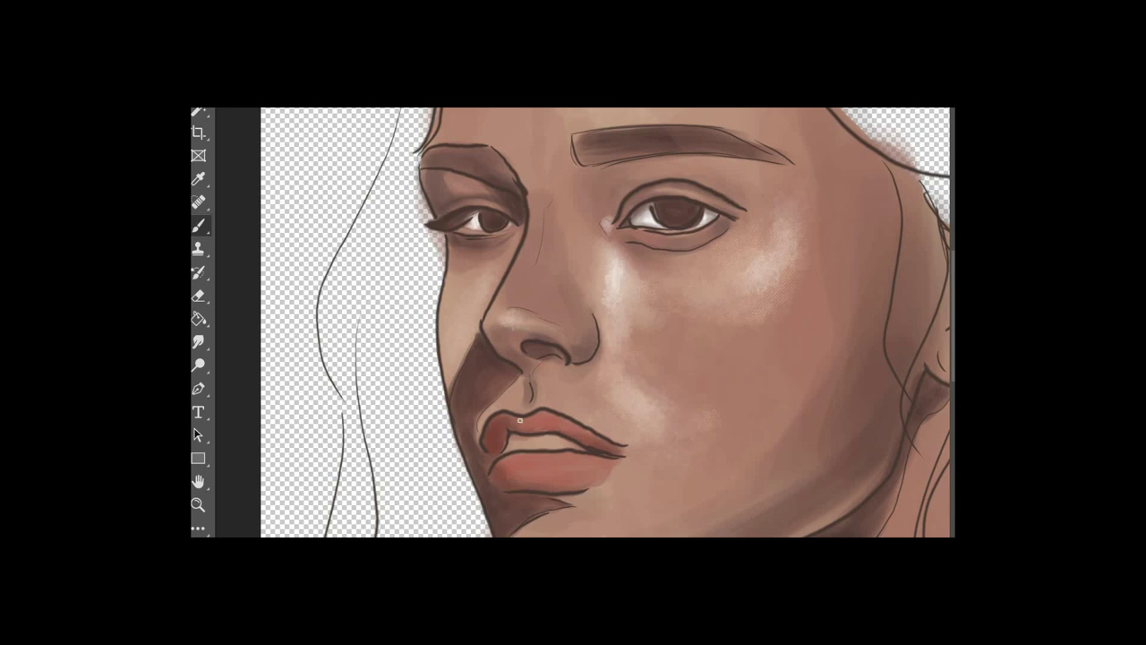
pyautogui.hotkey('ctrl', ',')
pyautogui.hotkey('ctrl', ',')
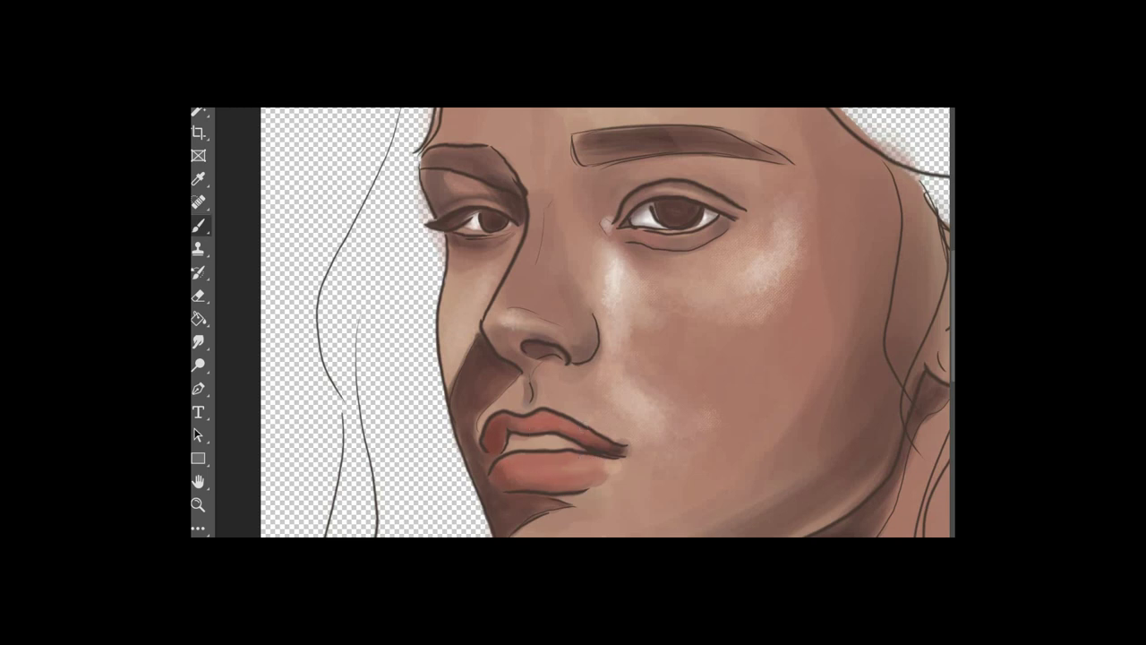
# Step: Fill the gap between the lips with near-black brown, alternating Brush and Eraser, and hide the line art
pyautogui.press('e')
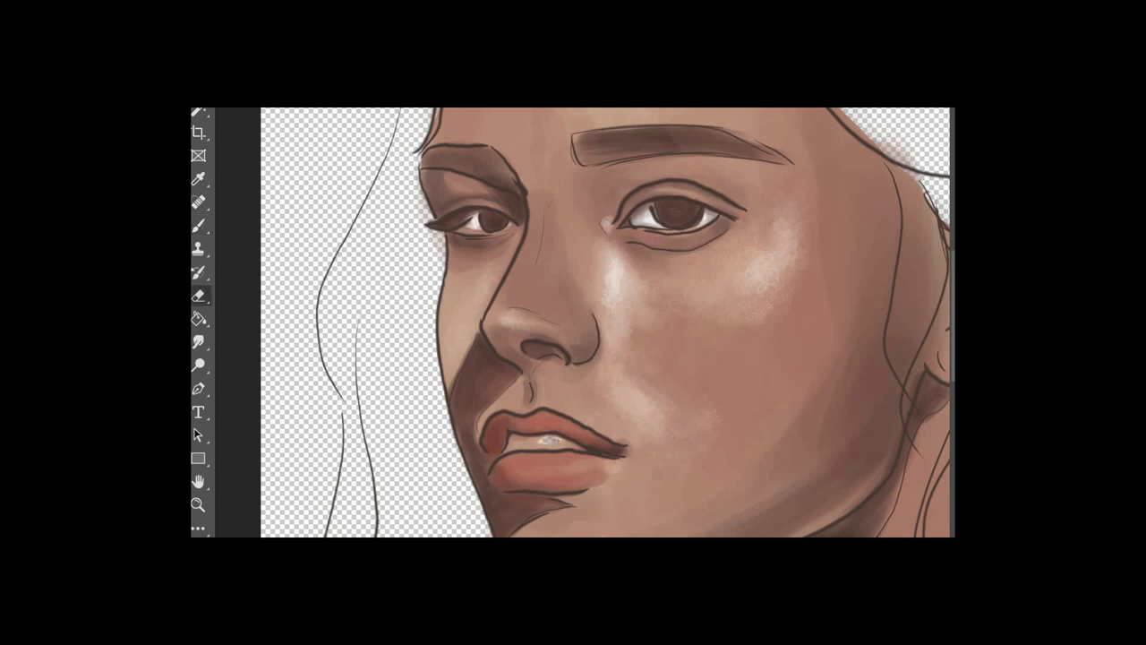
pyautogui.press('b')
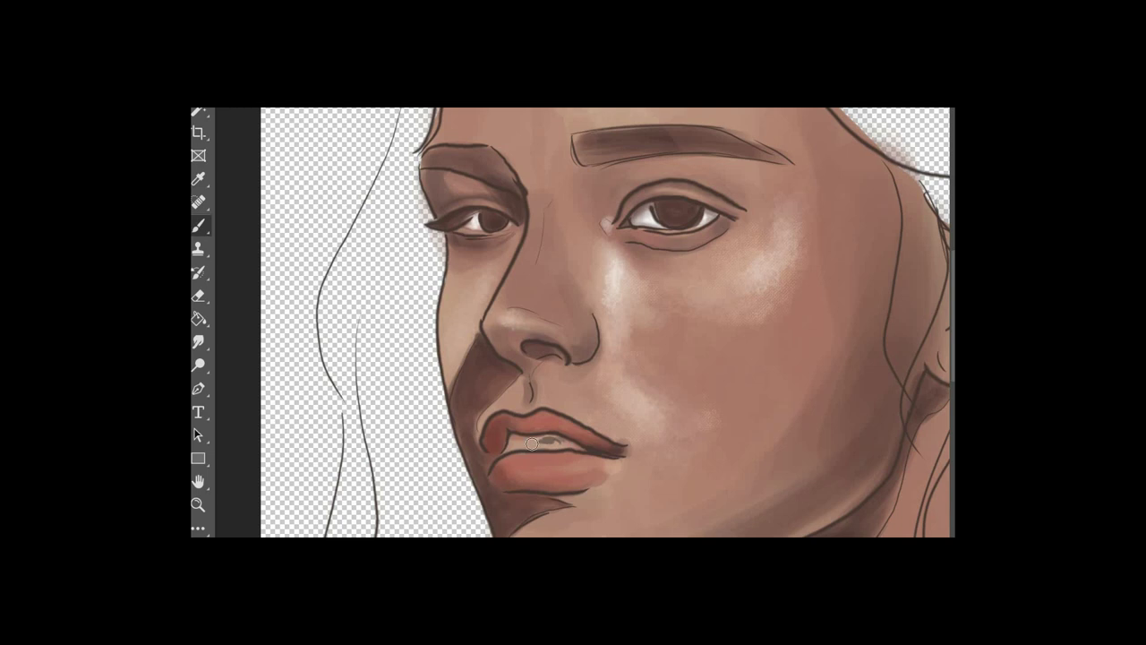
pyautogui.press('e')
pyautogui.press('p')
pyautogui.press('b')
pyautogui.press('e')
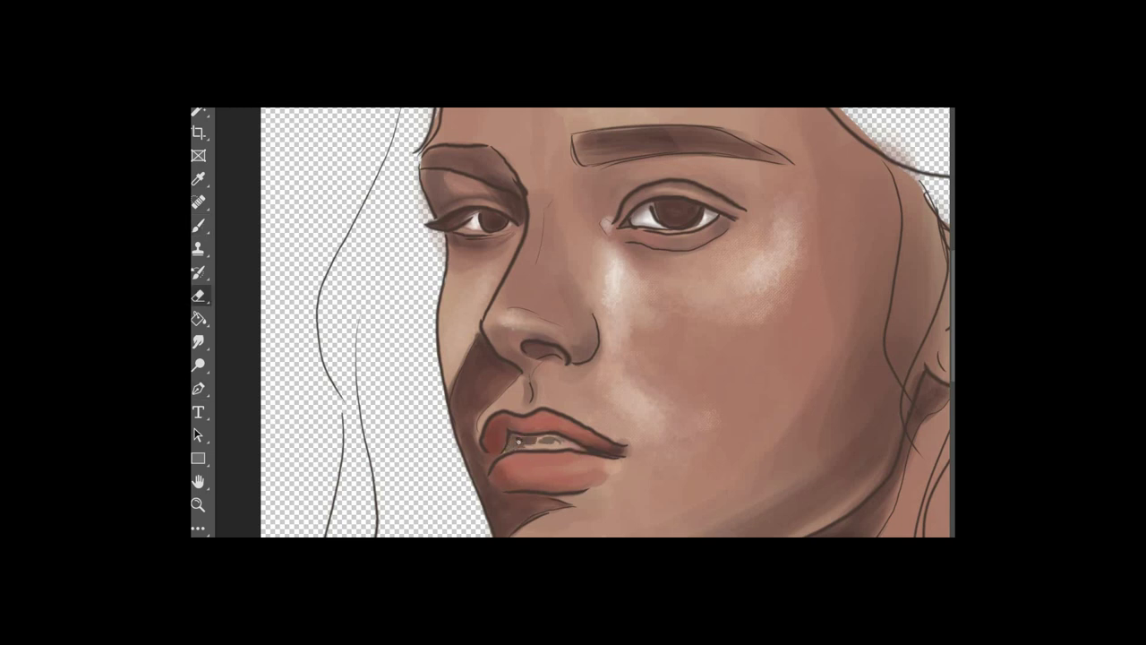
pyautogui.rightClick(528, 441)
pyautogui.press('Escape')
pyautogui.moveTo(538, 443); pyautogui.dragTo(561, 432)
pyautogui.moveTo(586, 450); pyautogui.dragTo(553, 443)
pyautogui.hotkey('ctrl', ',')
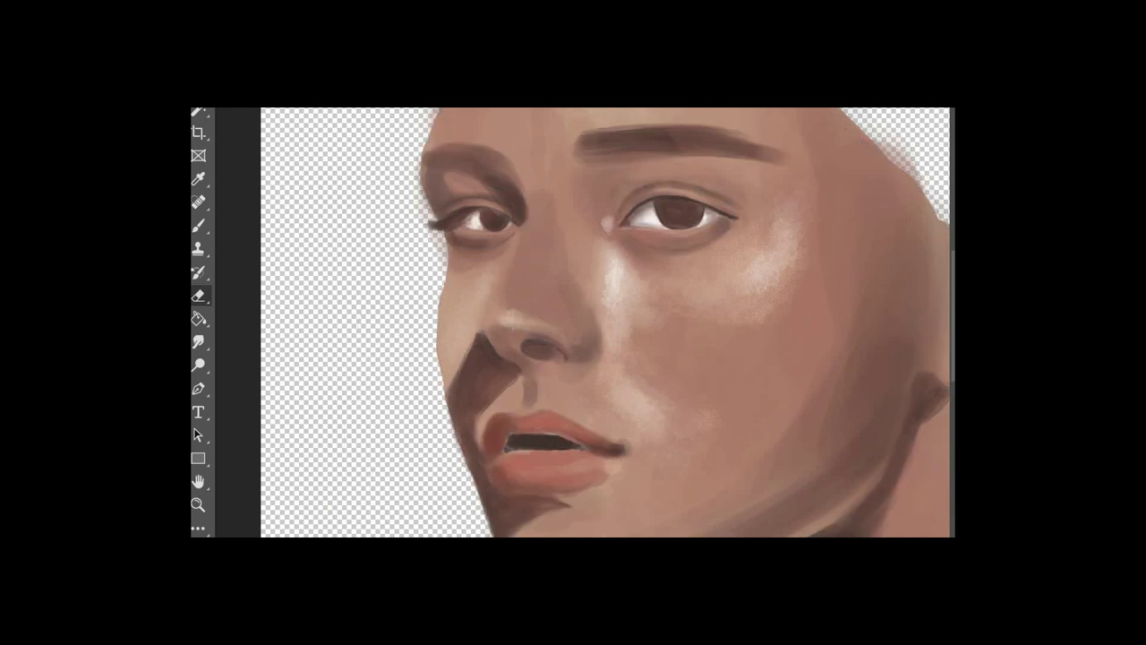
# Step: Set the eraser to the Hard Round Pressure Opacity and Flow preset and clean the mouth opening's edge
pyautogui.rightClick(511, 443)
pyautogui.moveTo(739, 480); pyautogui.dragTo(739, 467)
pyautogui.click(646, 485)
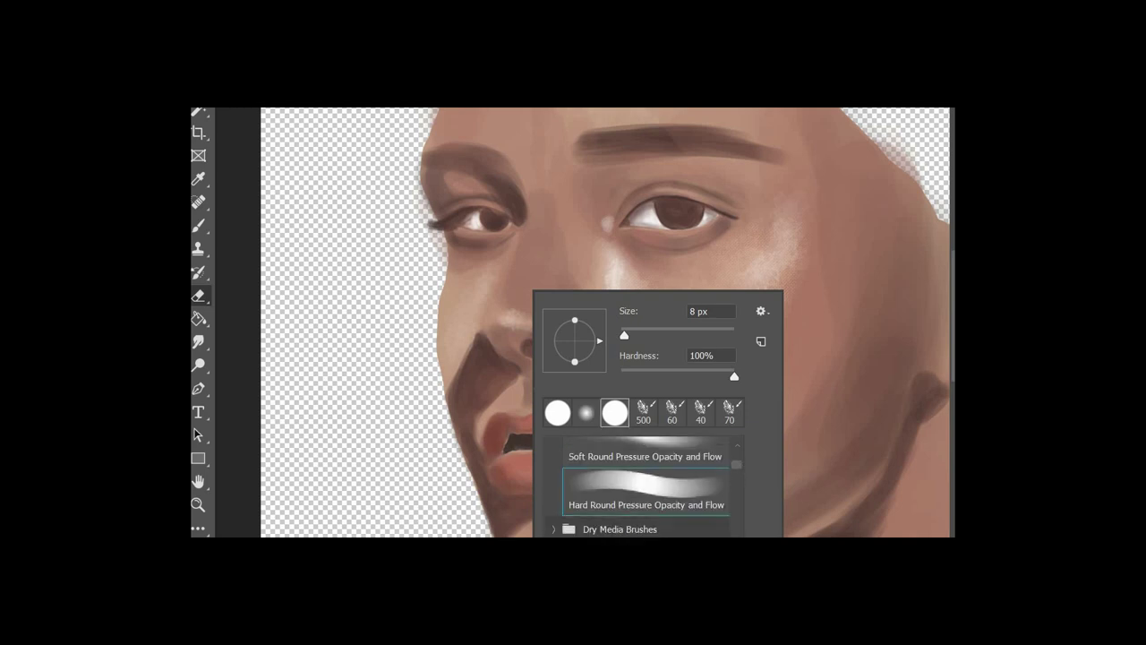
pyautogui.click(510, 437)
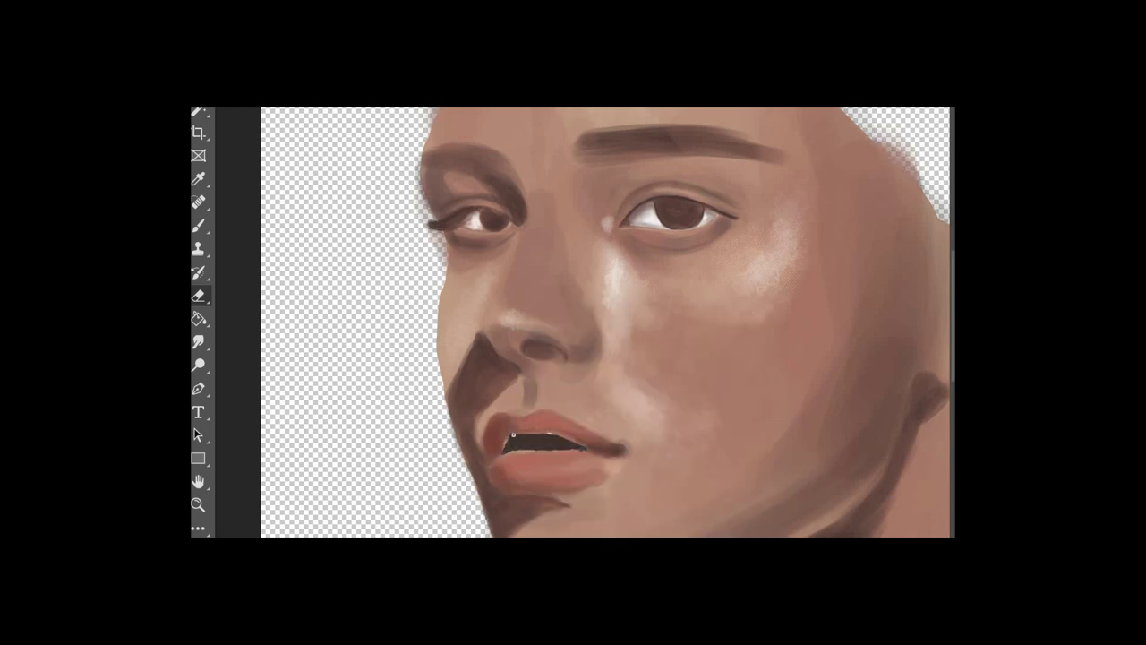
# Step: Adjust the brush and paint over the light gaps around the mouth opening to define the inner lip edges
pyautogui.press('b')
pyautogui.rightClick(516, 366)
pyautogui.press('Return')
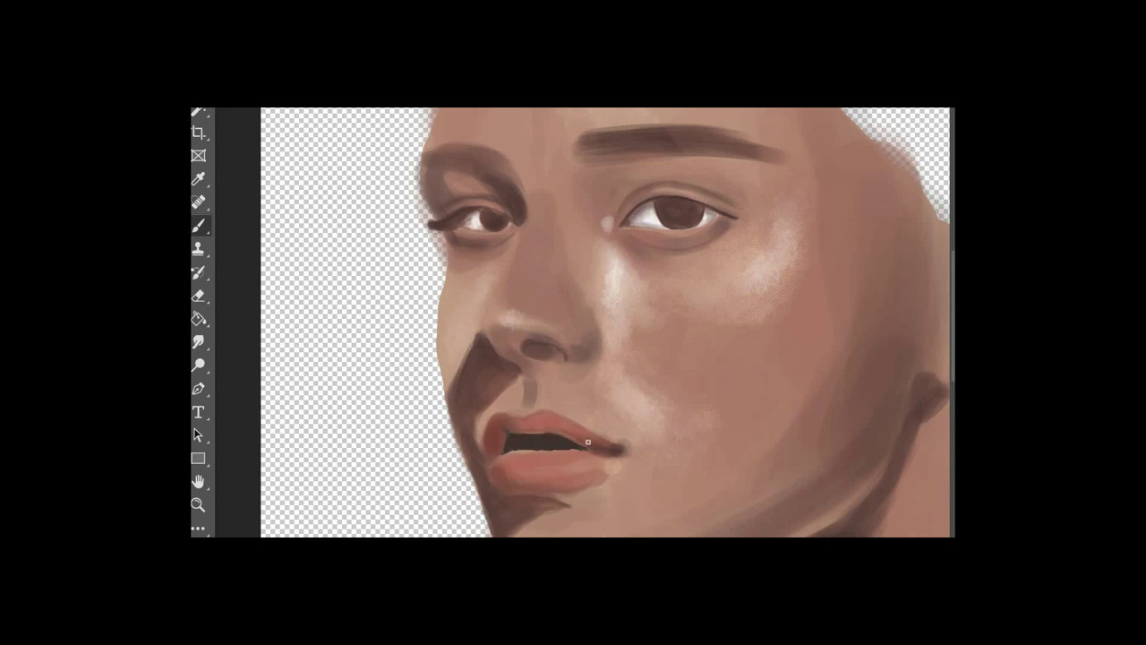
pyautogui.moveTo(530, 434)
pyautogui.mouseDown()
pyautogui.moveTo(619, 451)
pyautogui.moveTo(502, 458)
pyautogui.mouseUp()
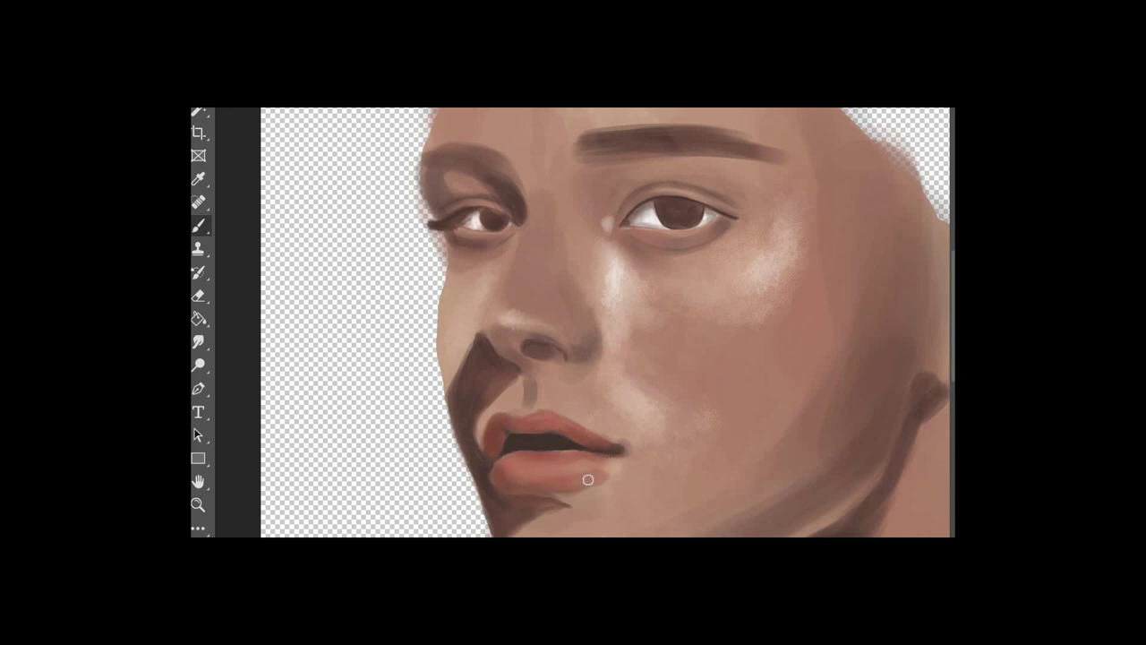
# Step: Sample tones around the lower lip and blend its colour and lower edge into the surrounding skin
pyautogui.keyDown('alt'); pyautogui.click(540, 488); pyautogui.keyUp('alt')
pyautogui.keyDown('alt'); pyautogui.click(571, 497); pyautogui.keyUp('alt')
pyautogui.scroll(-2, 594, 502)
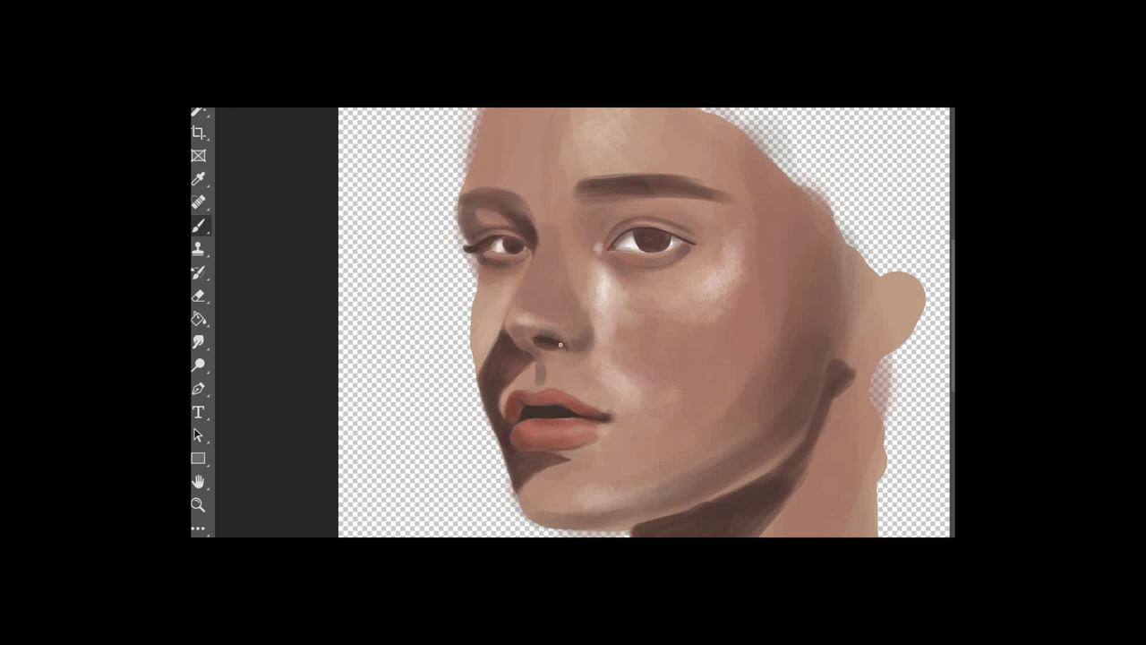
pyautogui.scroll(-2, 559, 348)
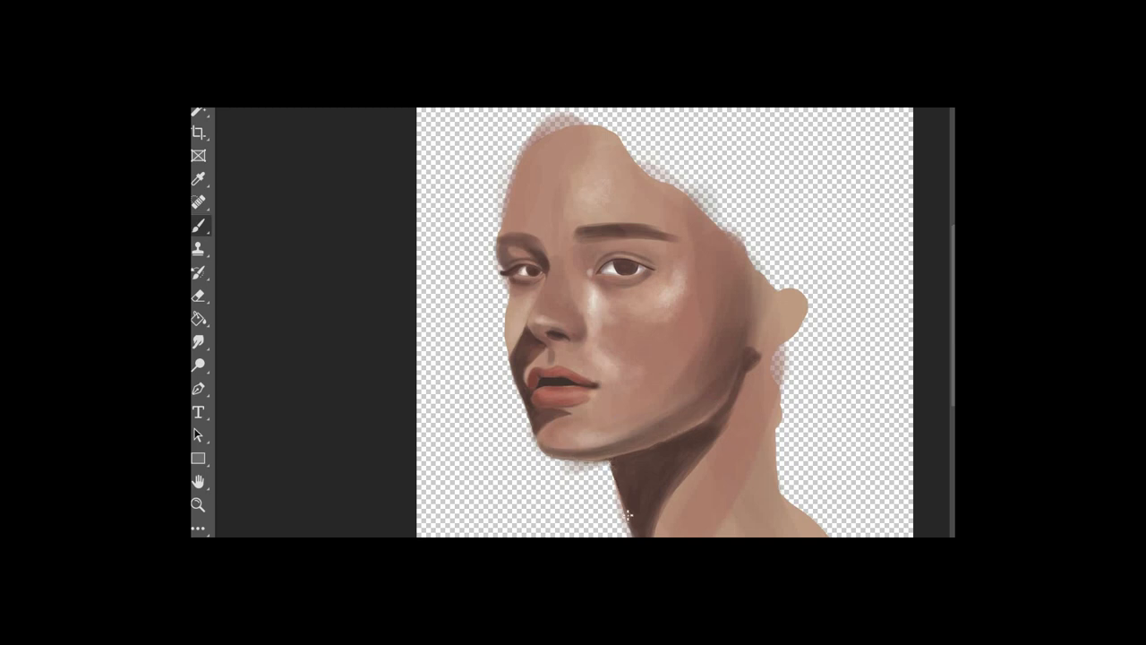
# Step: Touch up the near eye's outer corner and dab colour into its iris
pyautogui.hotkey('ctrl', '+')
pyautogui.hotkey('ctrl', '+')
pyautogui.hotkey('ctrl', '+')
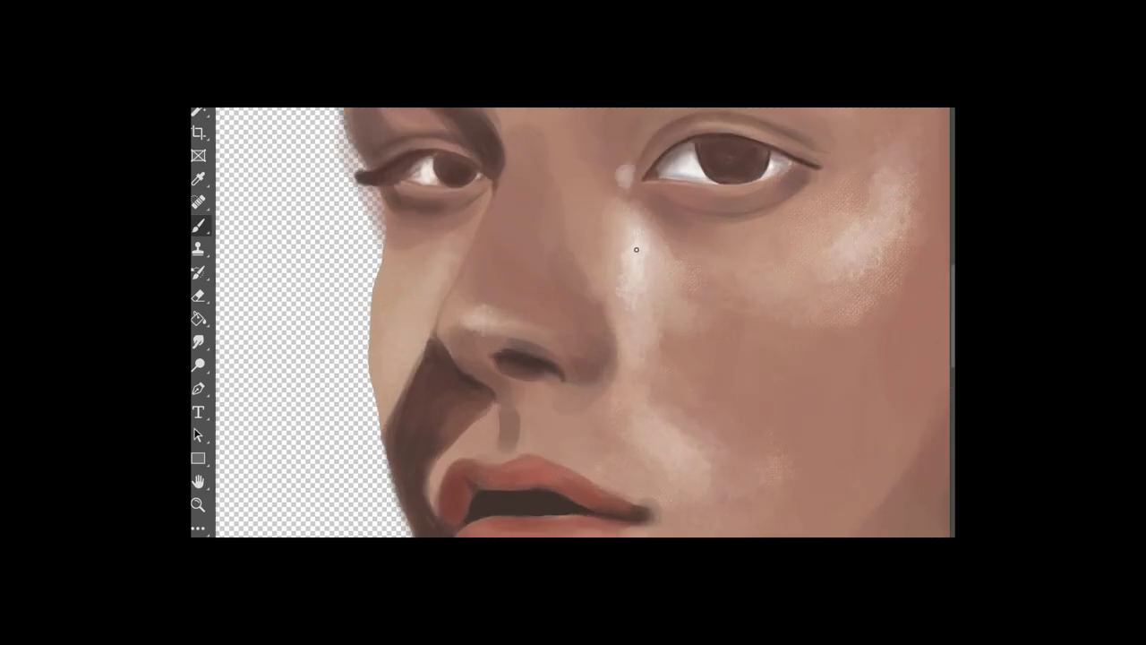
pyautogui.moveTo(637, 250); pyautogui.dragTo(634, 425)
pyautogui.moveTo(808, 337)
pyautogui.mouseDown()
pyautogui.moveTo(710, 304)
pyautogui.moveTo(798, 334)
pyautogui.mouseUp()
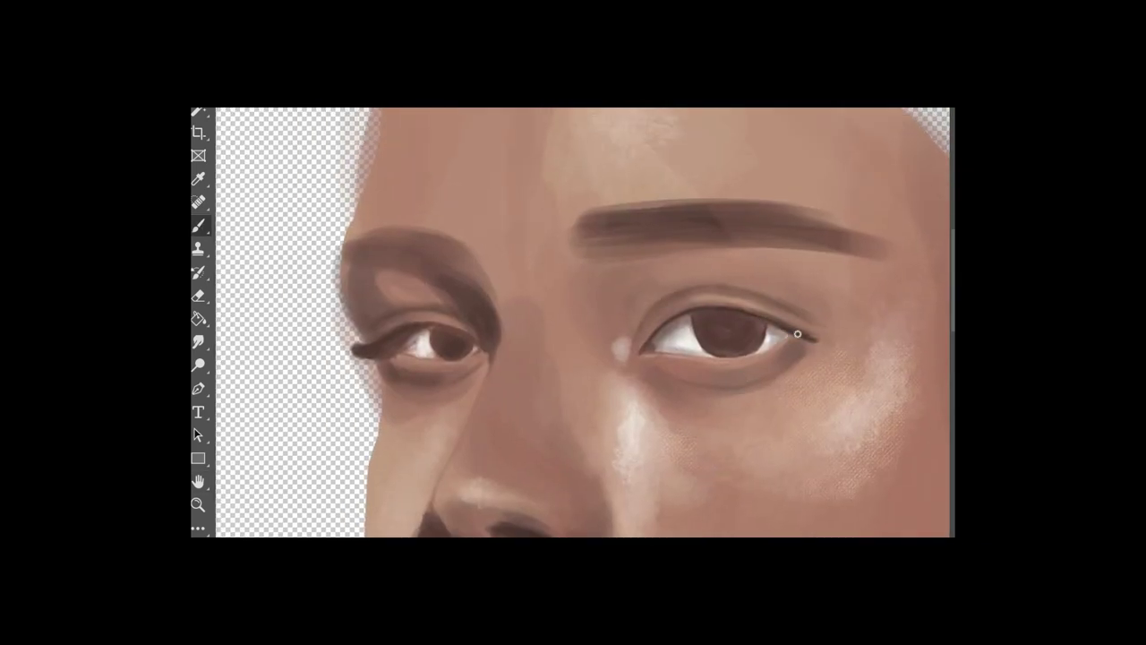
pyautogui.click(729, 327)
pyautogui.moveTo(723, 345)
pyautogui.mouseDown()
pyautogui.moveTo(707, 320)
pyautogui.moveTo(726, 348)
pyautogui.mouseUp()
# Step: Choose a muted teal-green and colour the irises of both eyes around the pupils
pyautogui.click(198, 564)
pyautogui.click(892, 435)
pyautogui.click(1027, 385)
pyautogui.click(885, 432)
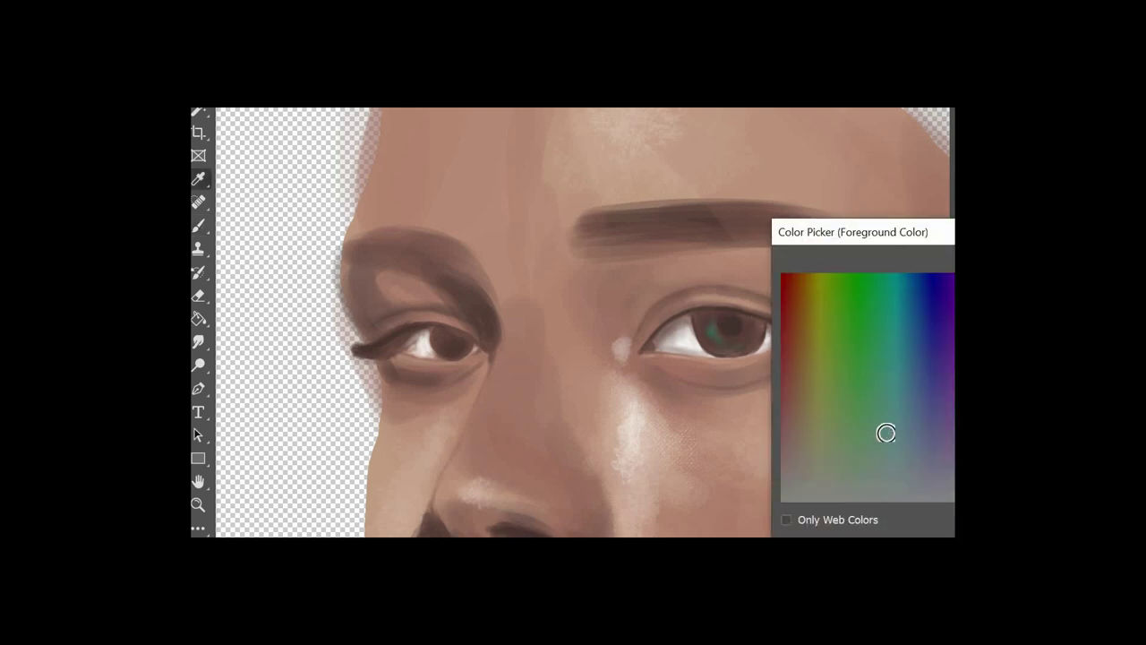
pyautogui.press('Return')
pyautogui.moveTo(707, 337)
pyautogui.mouseDown()
pyautogui.moveTo(712, 327)
pyautogui.moveTo(748, 338)
pyautogui.moveTo(705, 323)
pyautogui.moveTo(706, 333)
pyautogui.mouseUp()
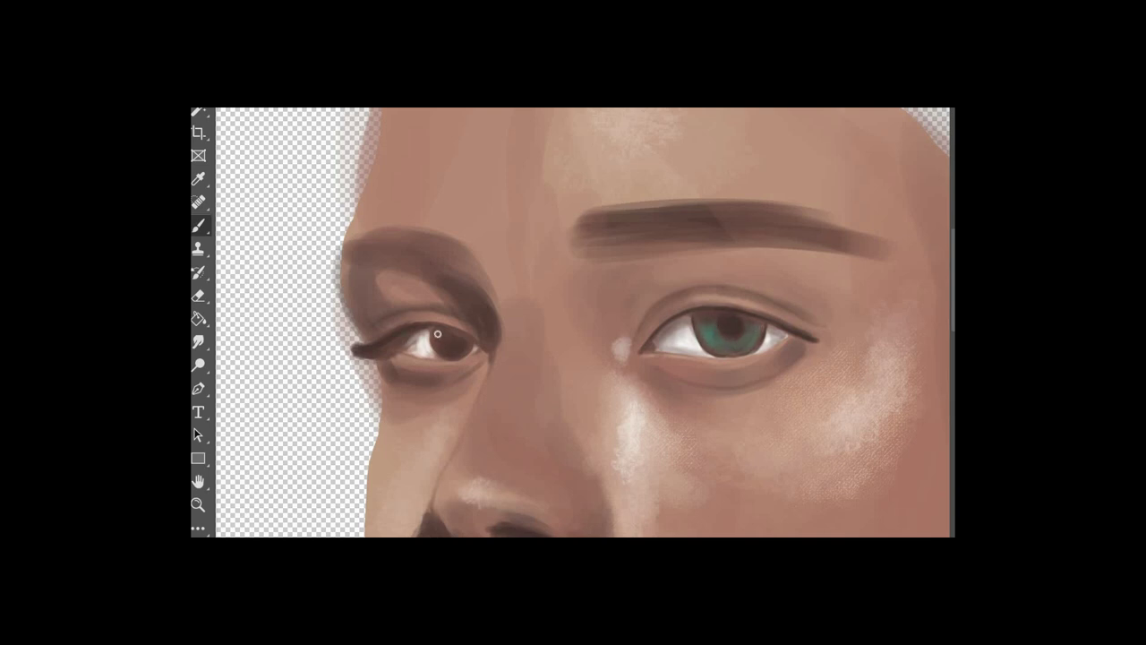
pyautogui.moveTo(437, 335)
pyautogui.mouseDown()
pyautogui.moveTo(456, 348)
pyautogui.moveTo(445, 334)
pyautogui.mouseUp()
# Step: Choose a very dark green and paint the near eye's pupil, the shadow under its upper lid and the iris edge
pyautogui.press('Return')
pyautogui.click(195, 564)
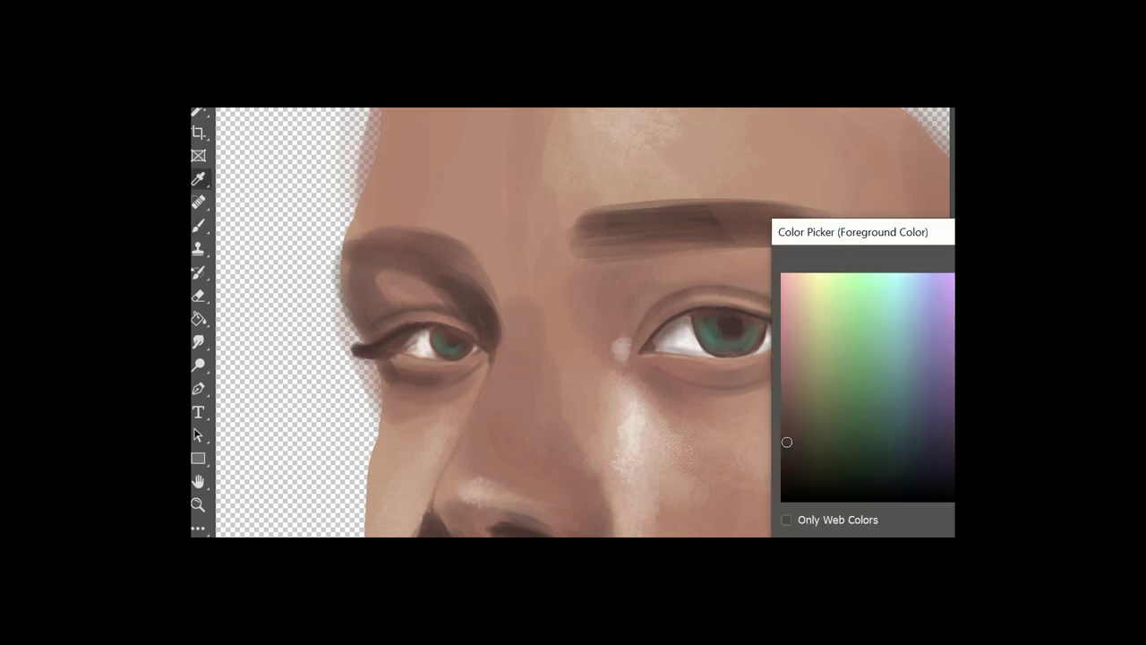
pyautogui.click(846, 454)
pyautogui.press('Return')
pyautogui.moveTo(724, 328); pyautogui.dragTo(733, 325)
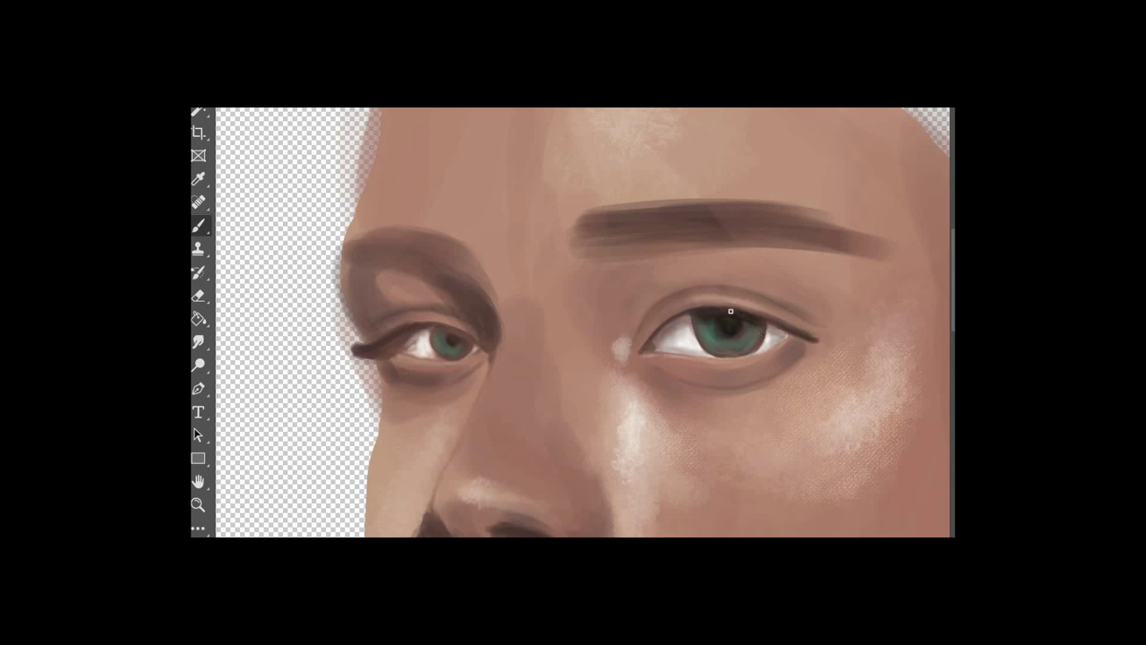
pyautogui.press('p')
pyautogui.moveTo(758, 327); pyautogui.dragTo(761, 345)
pyautogui.press('b')
pyautogui.hotkey('ctrl', '-')
pyautogui.hotkey('ctrl', '-')
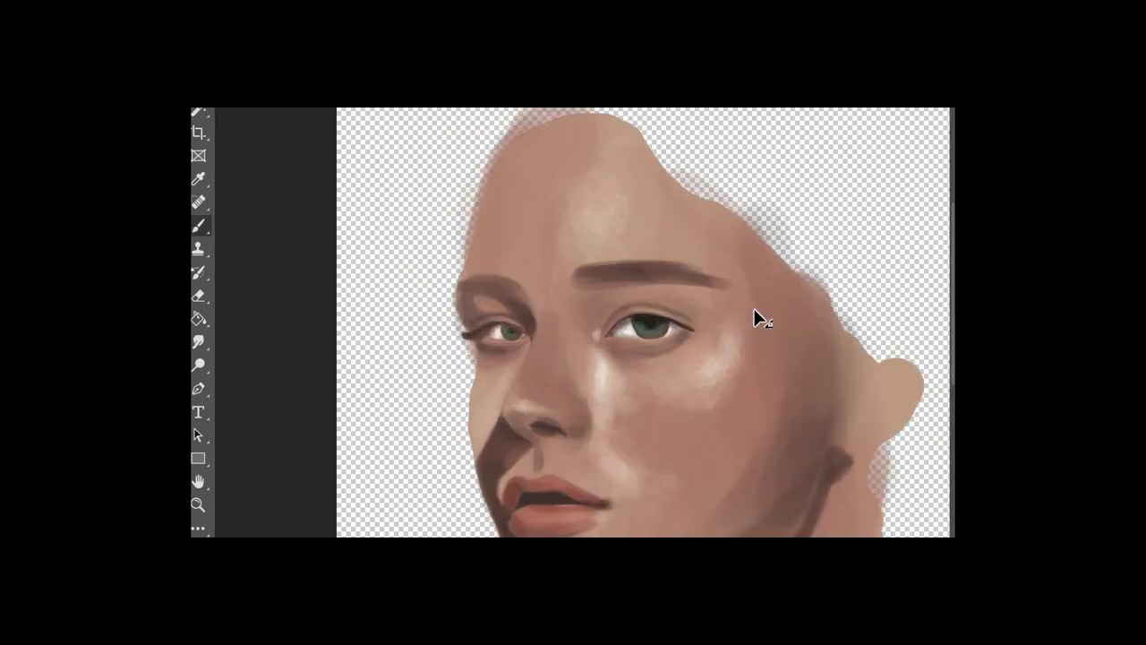
pyautogui.hotkey('ctrl', '+')
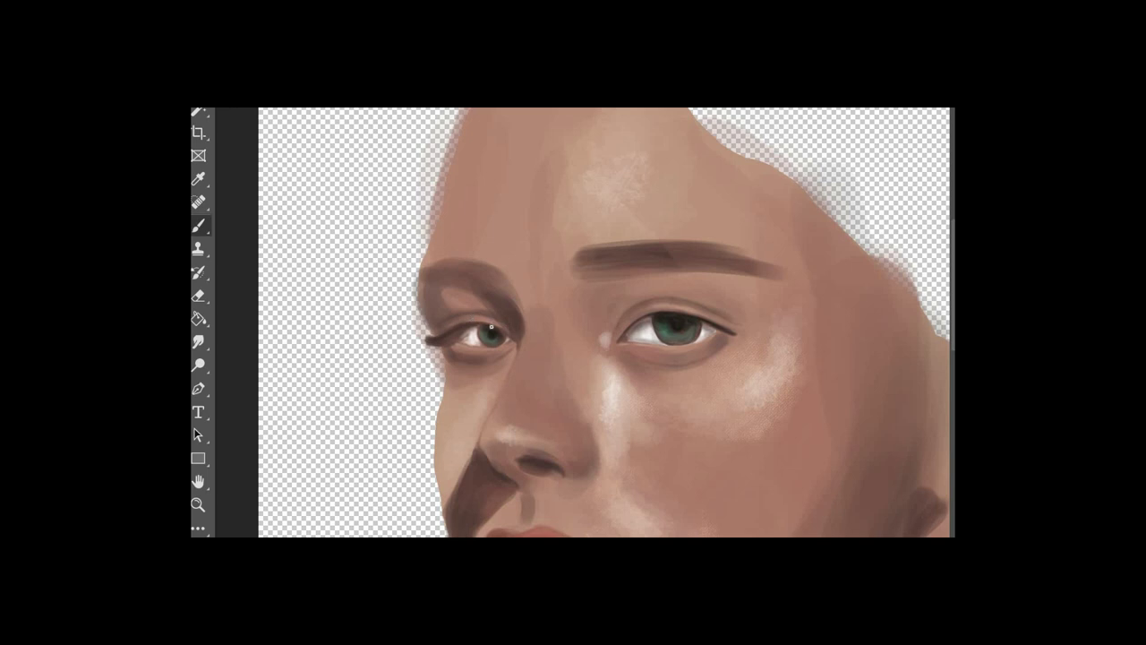
# Step: Touch up the far eye's outer corner, choose a darker, less saturated green and apply it to the near iris
pyautogui.moveTo(439, 339); pyautogui.dragTo(459, 332)
pyautogui.press('n')
pyautogui.click(675, 320)
pyautogui.moveTo(828, 232); pyautogui.dragTo(672, 222)
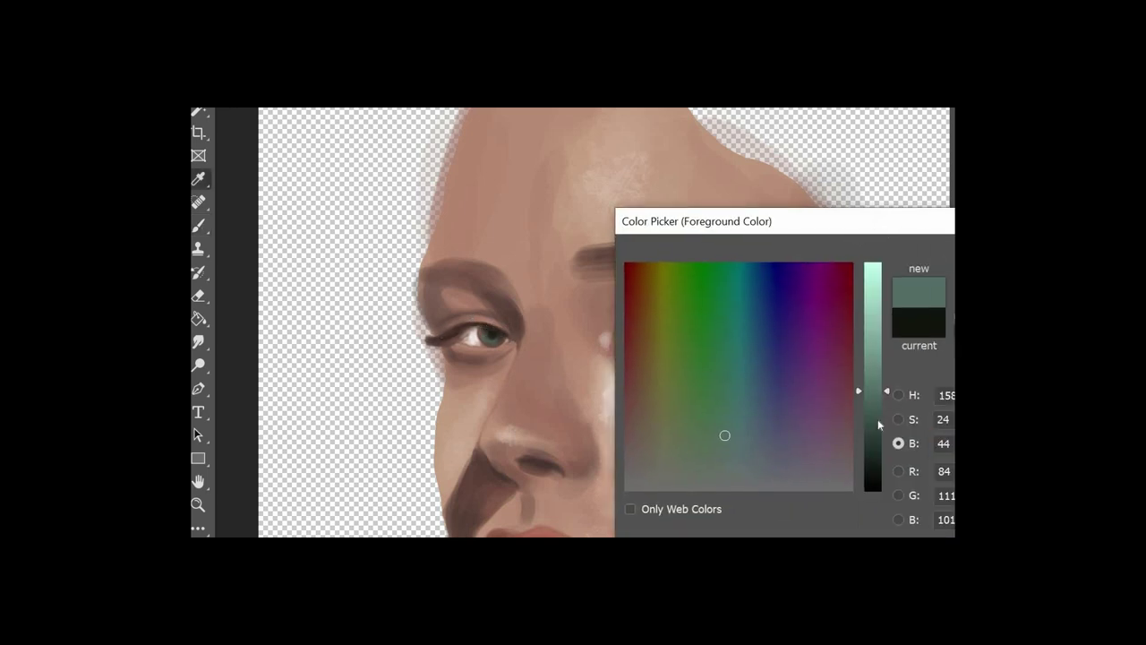
pyautogui.click(899, 419)
pyautogui.moveTo(873, 436); pyautogui.dragTo(873, 462)
pyautogui.click(899, 444)
pyautogui.moveTo(873, 390); pyautogui.dragTo(873, 416)
pyautogui.press('Return')
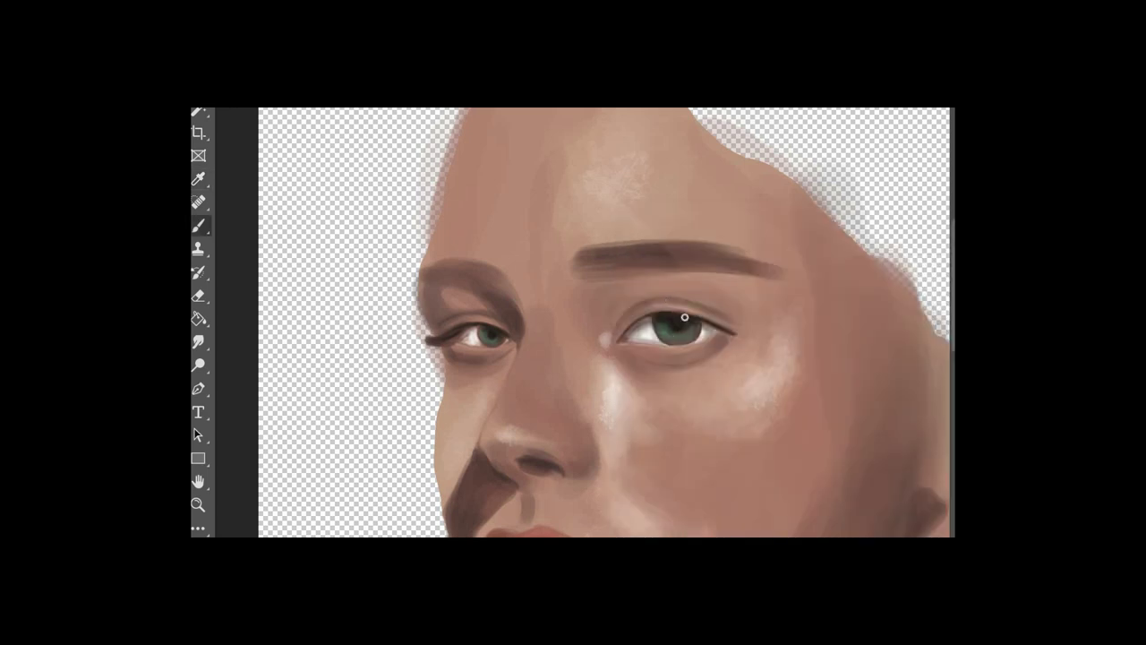
# Step: Desaturate the colour to a neutral grey, tone down the near iris with it and raise its brightness to 40%
pyautogui.press('n')
pyautogui.click(723, 489)
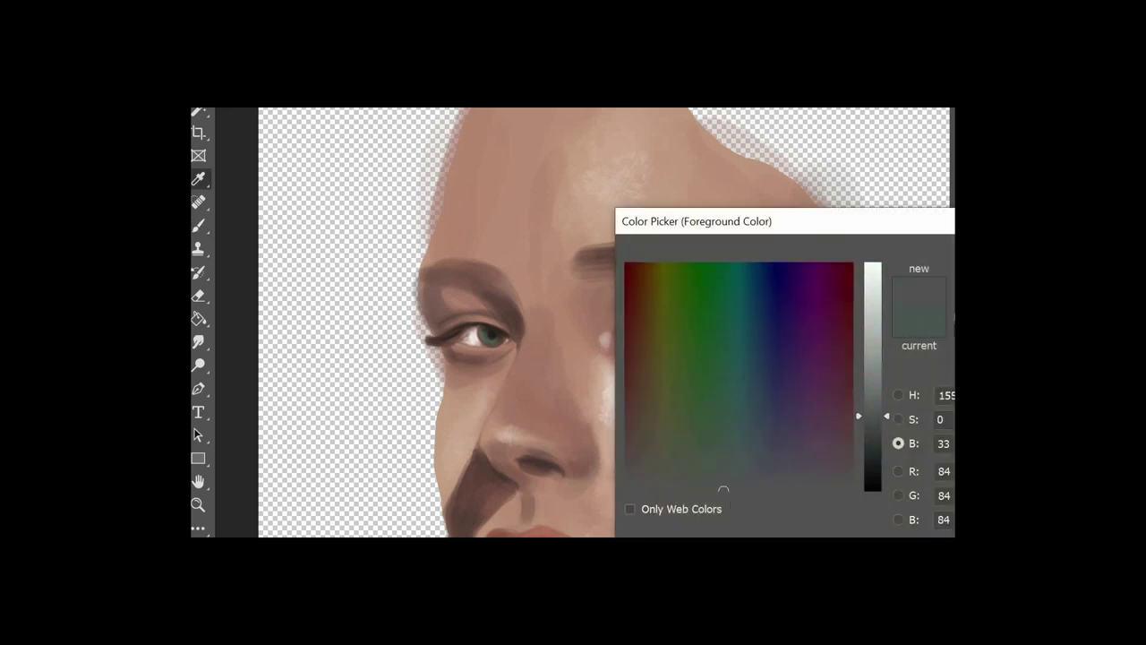
pyautogui.press('Return')
pyautogui.moveTo(665, 330); pyautogui.dragTo(688, 338)
pyautogui.press('n')
pyautogui.click(872, 401)
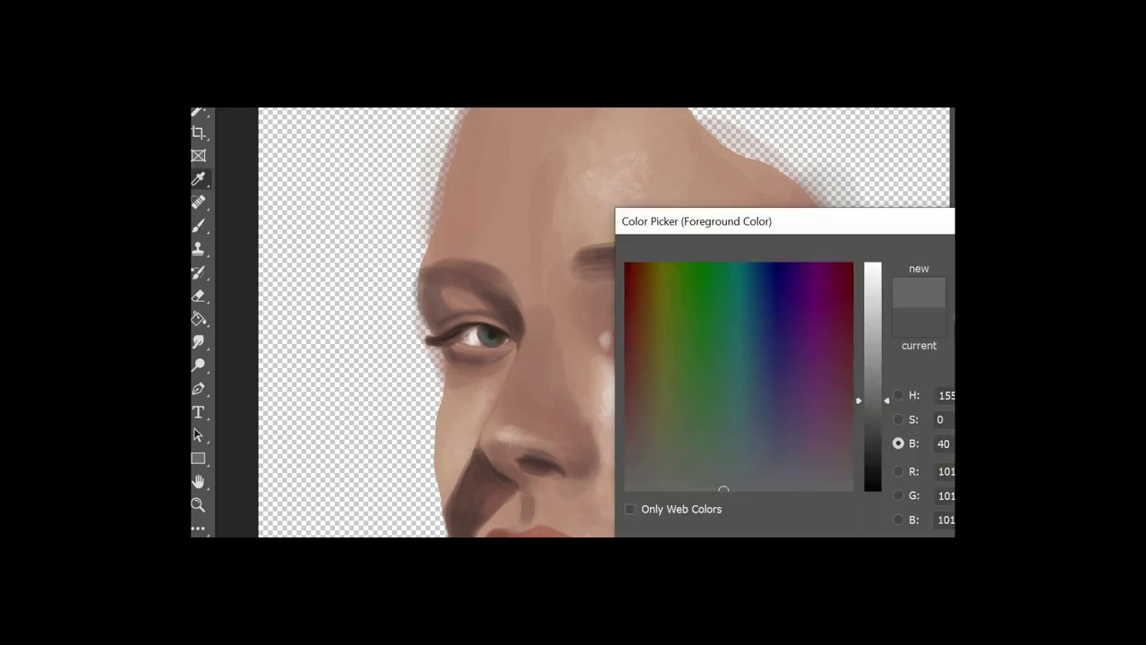
pyautogui.press('Return')
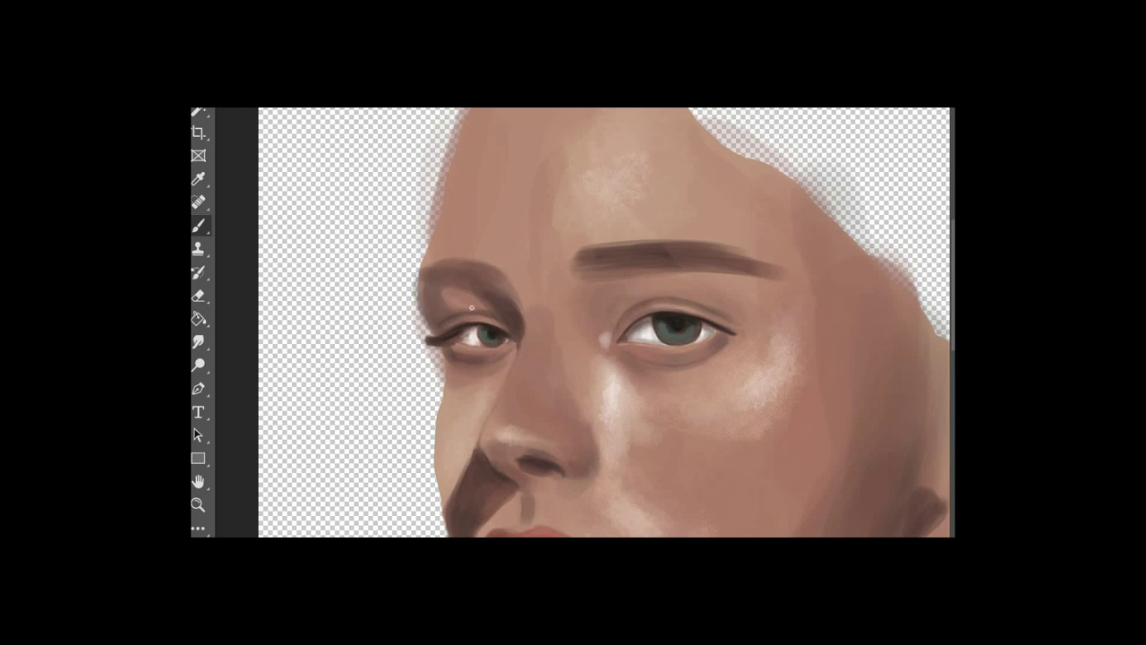
# Step: Choose a light grey and paint paler detail into the irises of both eyes
pyautogui.press('n')
pyautogui.click(872, 309)
pyautogui.press('Return')
pyautogui.scroll(-4, 591, 271)
pyautogui.scroll(5, 573, 321)
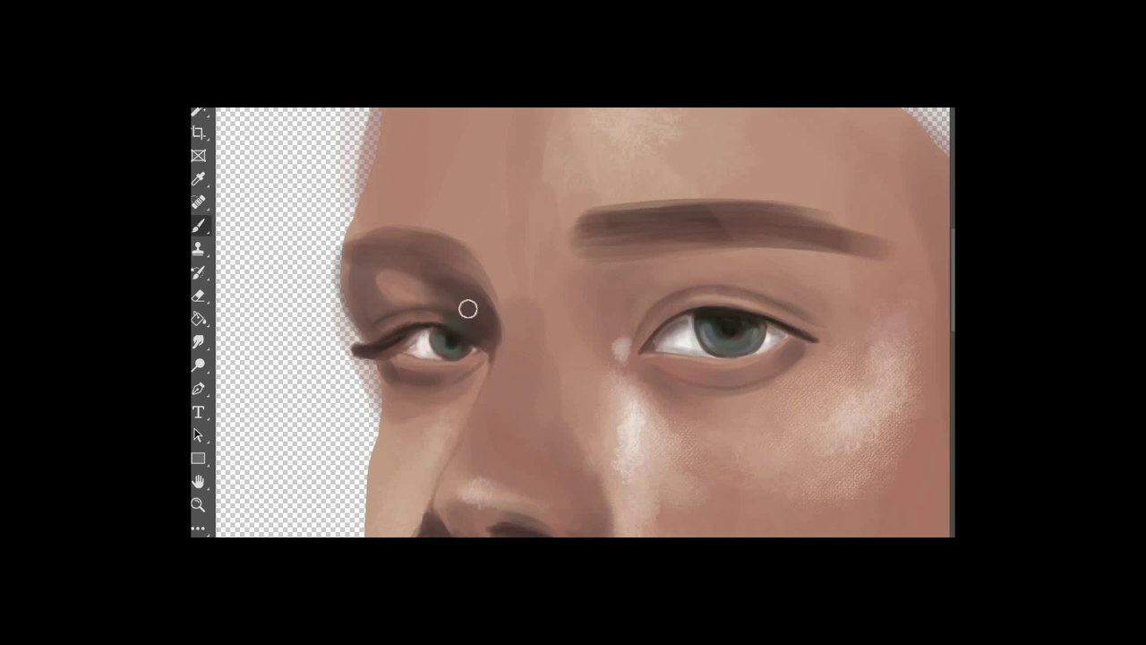
# Step: Sample the tone at the far eye's inner corner and refine its iris edge, inner corner and lash line
pyautogui.press('ctrl')
pyautogui.keyDown('alt'); pyautogui.click(476, 346); pyautogui.keyUp('alt')
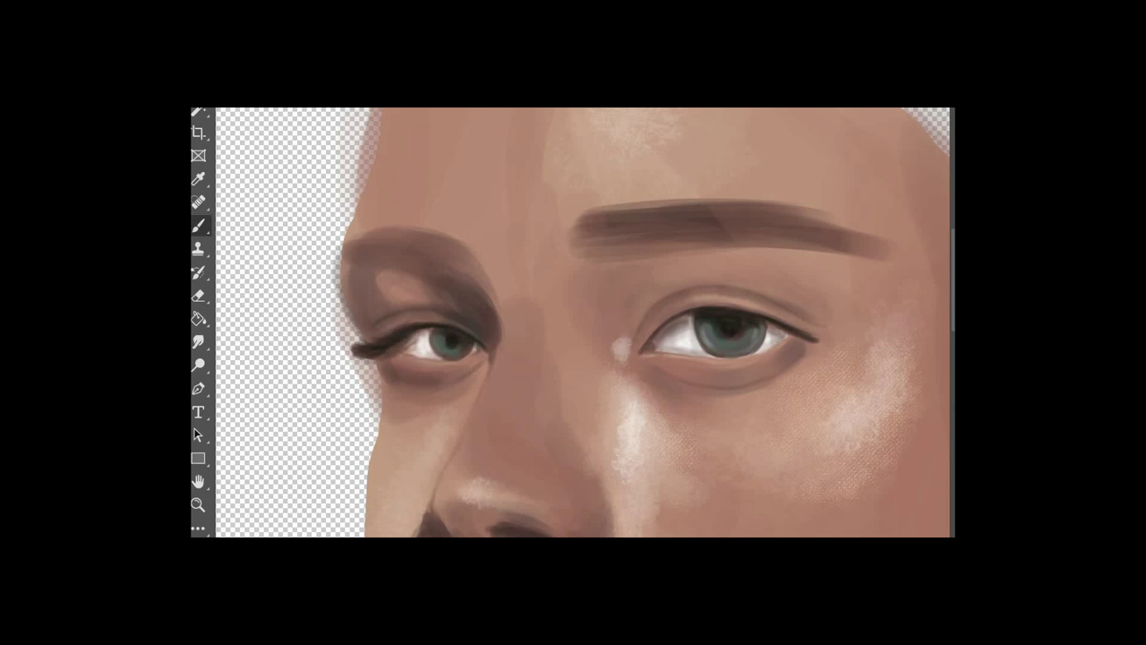
pyautogui.hotkey('ctrl', '-')
pyautogui.hotkey('ctrl', '-')
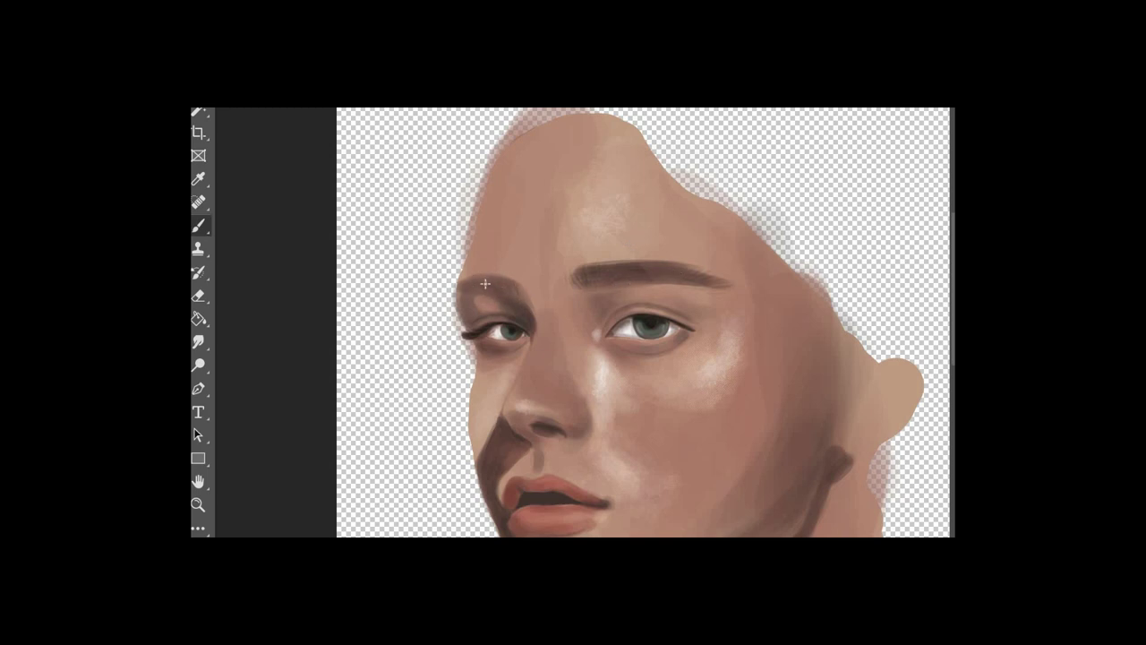
# Step: Sample skin above the near eyebrow, add fine hair texture to both brows and highlight the near eye's upper lid
pyautogui.keyDown('alt'); pyautogui.click(621, 247); pyautogui.keyUp('alt')
pyautogui.hotkey('ctrl', '-')
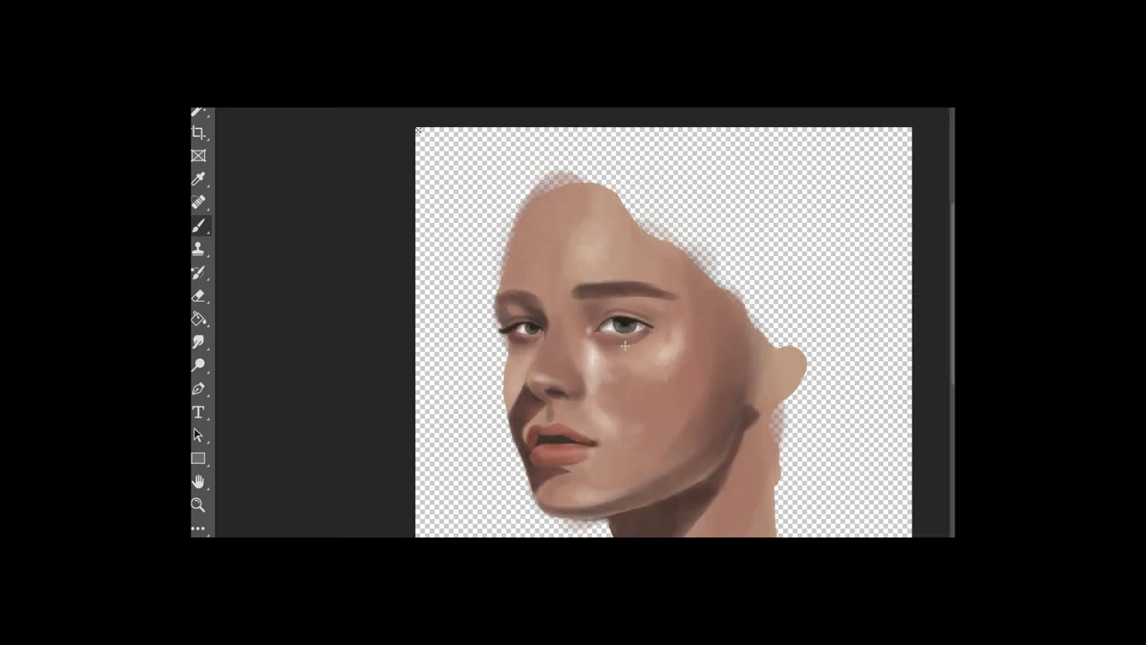
pyautogui.hotkey('ctrl', '+')
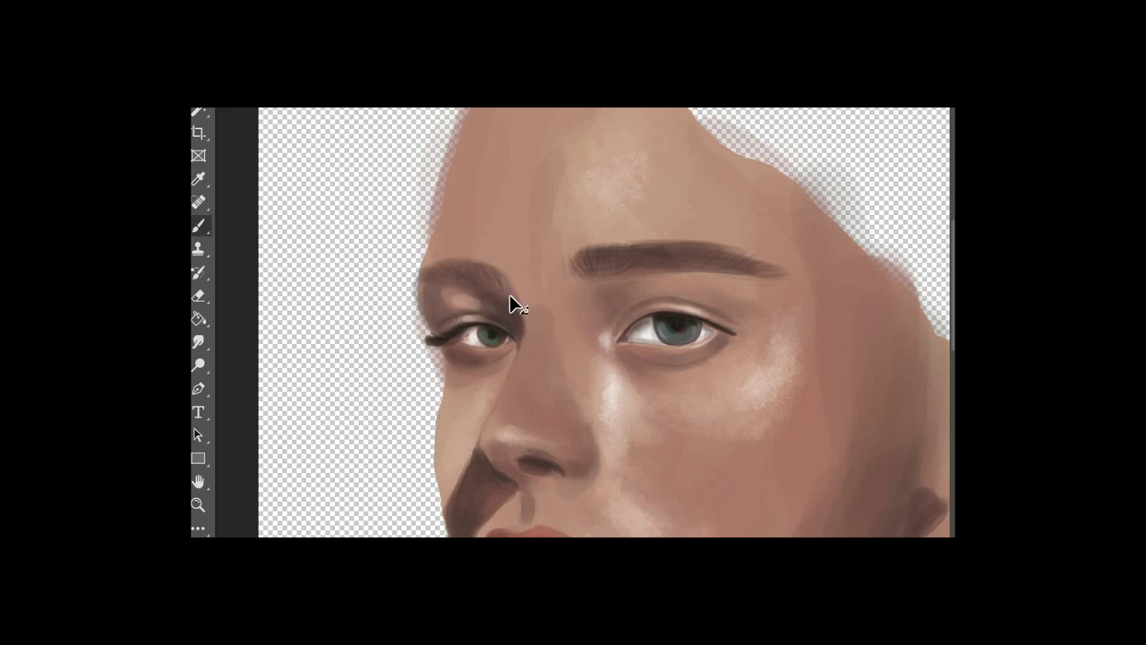
pyautogui.hotkey('ctrl', '-')
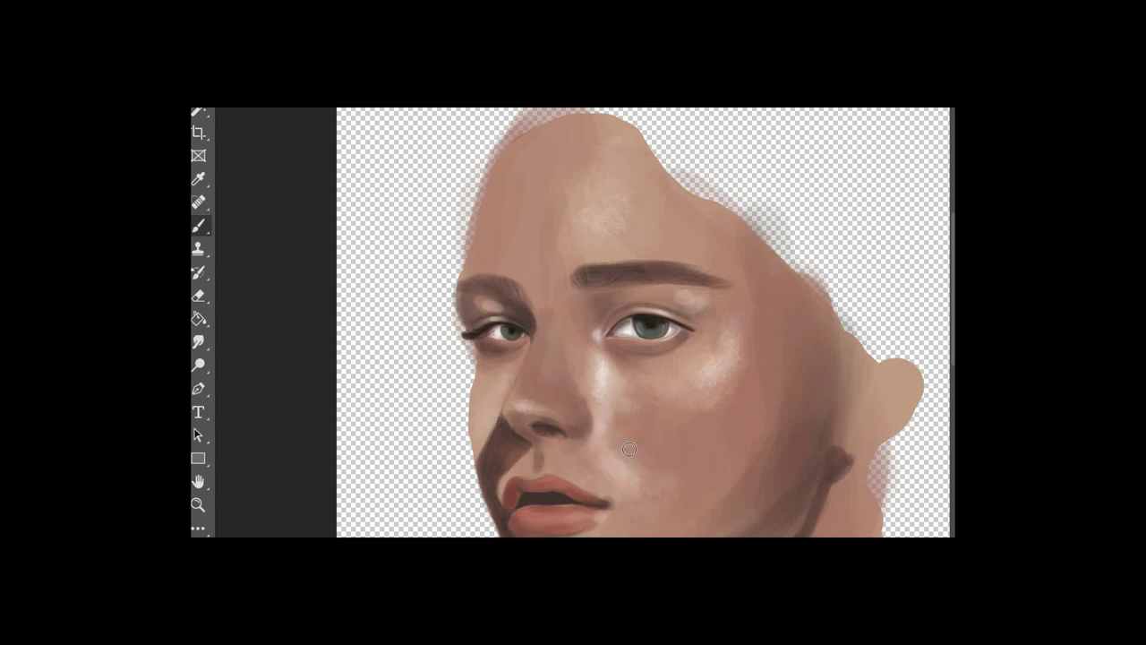
# Step: Soften the cheek highlights, then switch to a recently used textured brush and add highlights to the face and neck
pyautogui.scroll(-2, 645, 430)
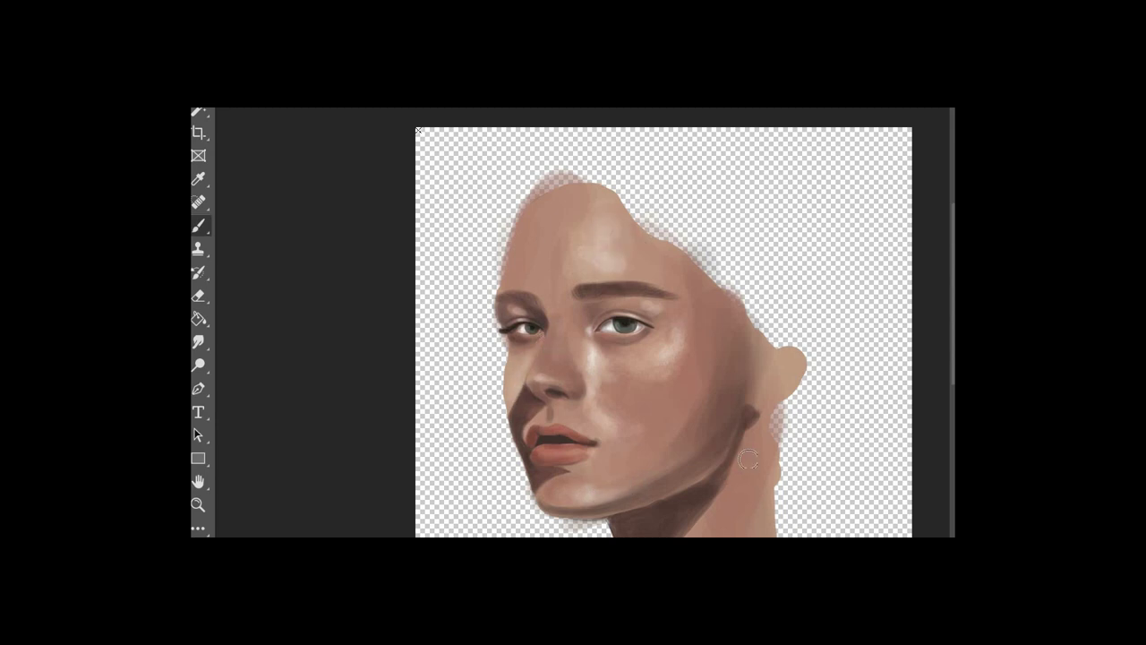
pyautogui.hotkey('ctrl', '-')
pyautogui.rightClick(527, 302)
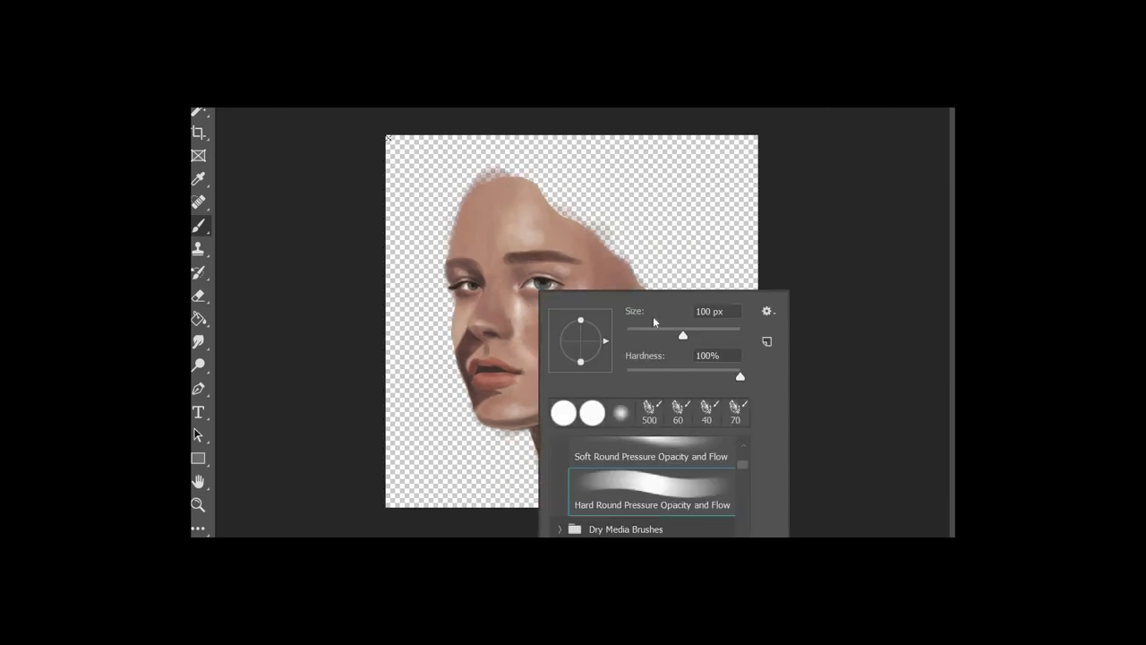
pyautogui.moveTo(745, 464); pyautogui.dragTo(745, 462)
pyautogui.click(651, 414)
pyautogui.click(678, 312)
pyautogui.click(488, 298)
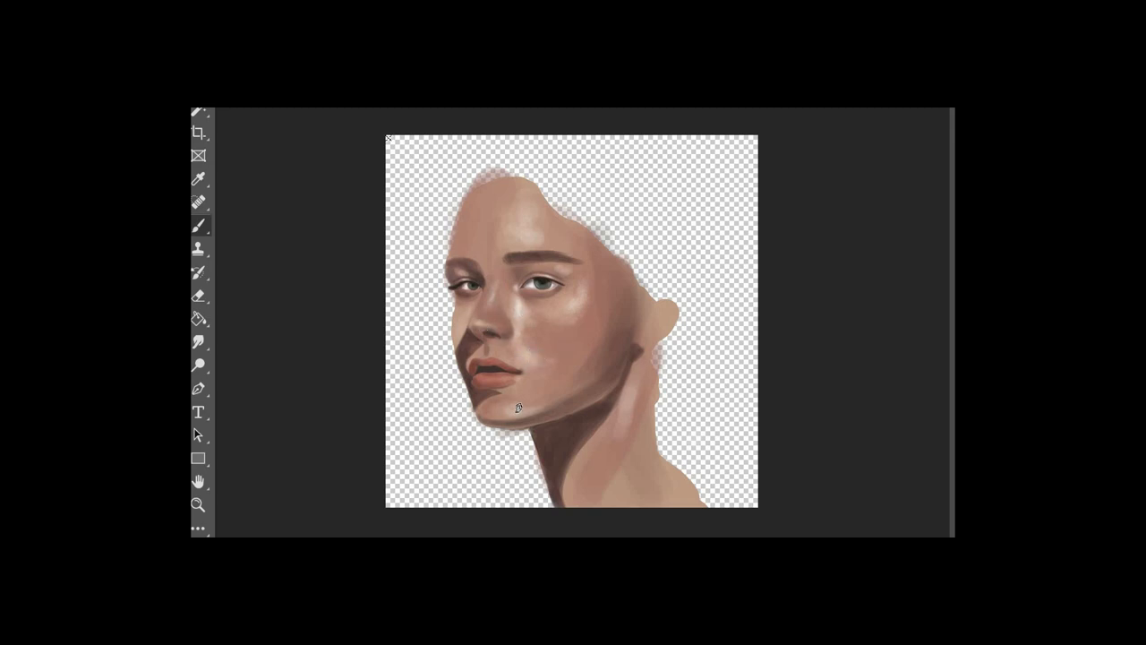
# Step: Choose a pale peach highlight colour with hue 24 and brightness 87%, and lower its saturation below 30%
pyautogui.hotkey('ctrl', '+')
pyautogui.hotkey('ctrl', '+')
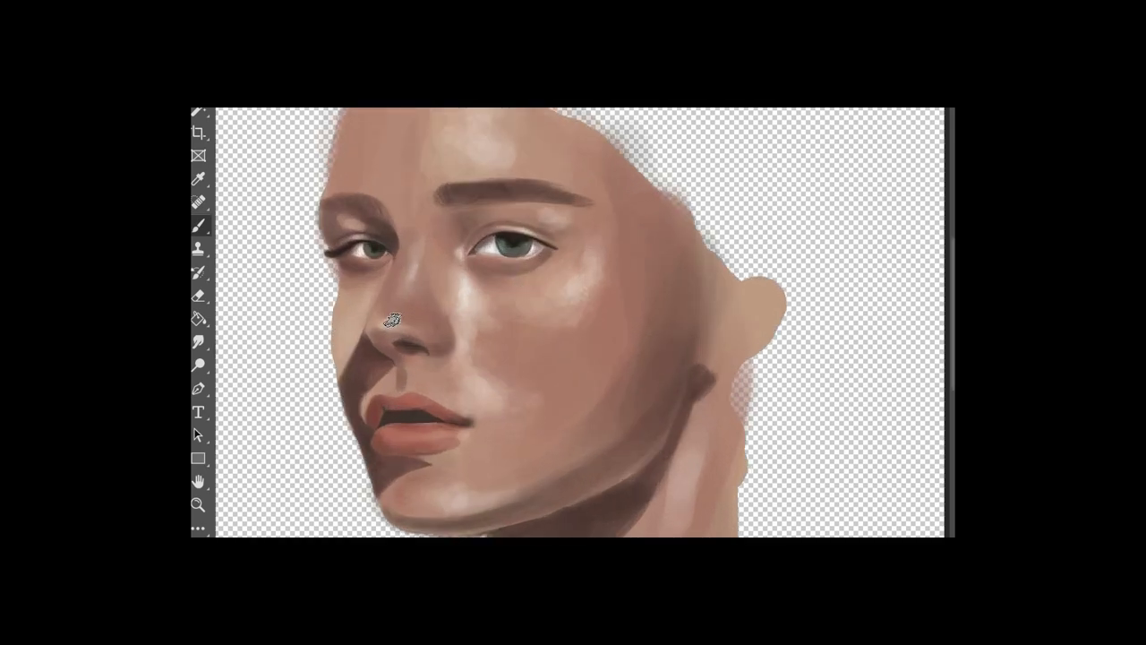
pyautogui.rightClick(570, 334)
pyautogui.press('Escape')
pyautogui.click(195, 566)
pyautogui.click(1025, 250)
pyautogui.click(195, 564)
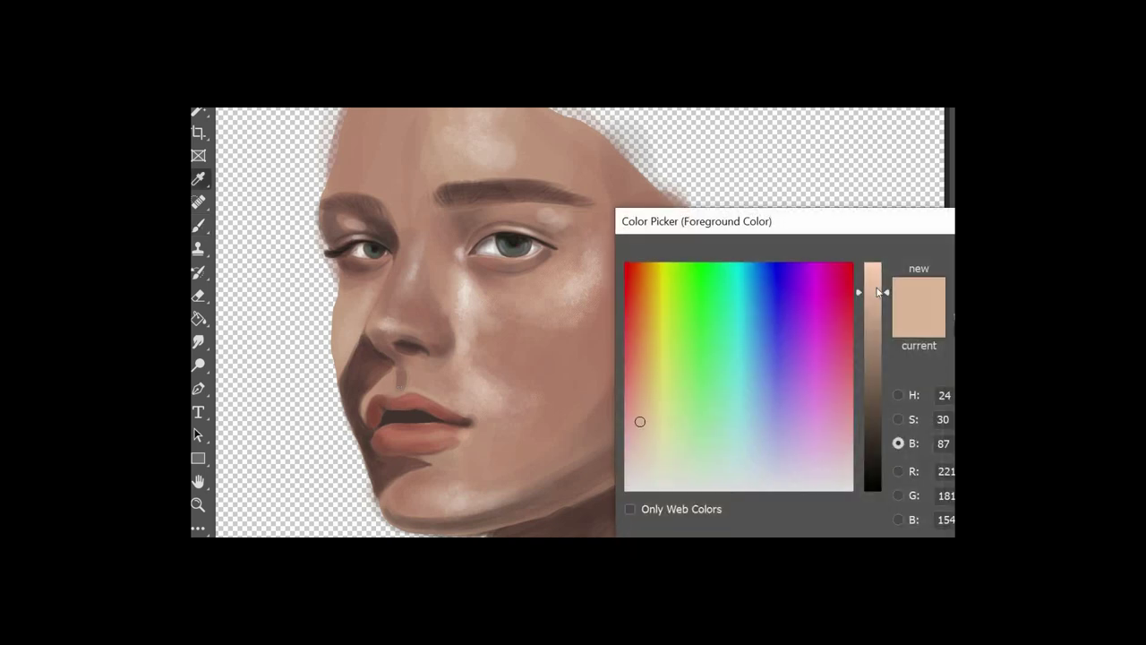
pyautogui.click(898, 419)
pyautogui.moveTo(874, 422); pyautogui.dragTo(874, 449)
pyautogui.click(1025, 251)
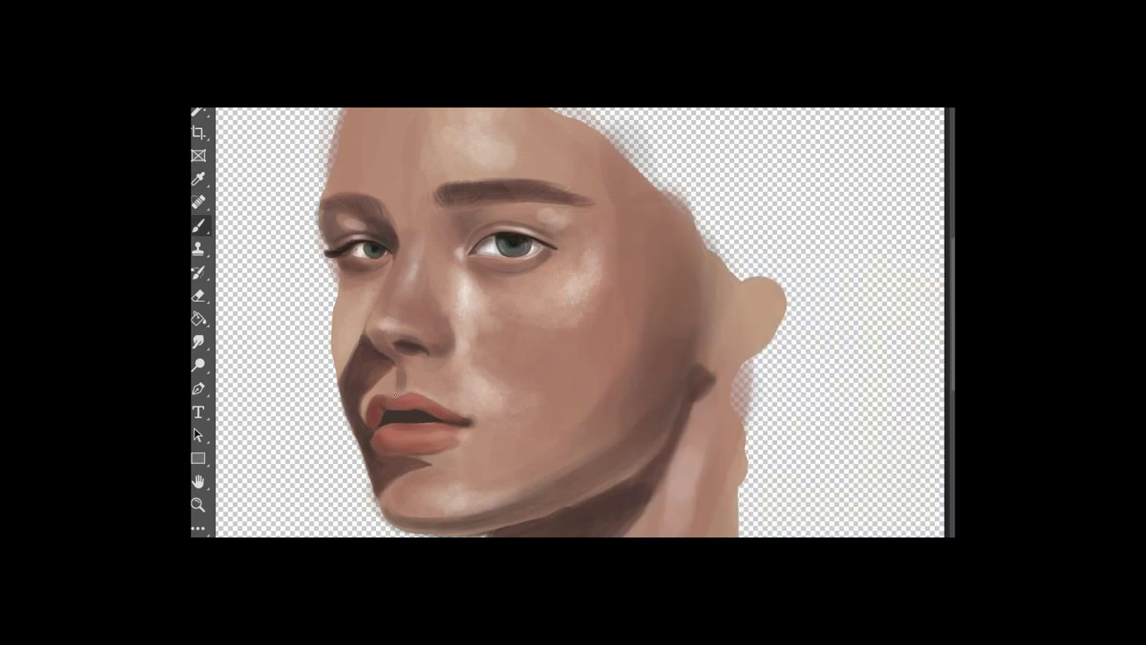
# Step: Paint small bright highlights on the near eye's inner corner, the nose tip and the lips
pyautogui.hotkey('alt', 'shift', 'c')
pyautogui.press('Escape')
pyautogui.moveTo(481, 239); pyautogui.dragTo(470, 250)
# Step: Sample the dark neck shadow, refine the jawline's lower edge and shade the ear's inner folds and the area below the lobe
pyautogui.keyDown('alt'); pyautogui.click(655, 467); pyautogui.keyUp('alt')
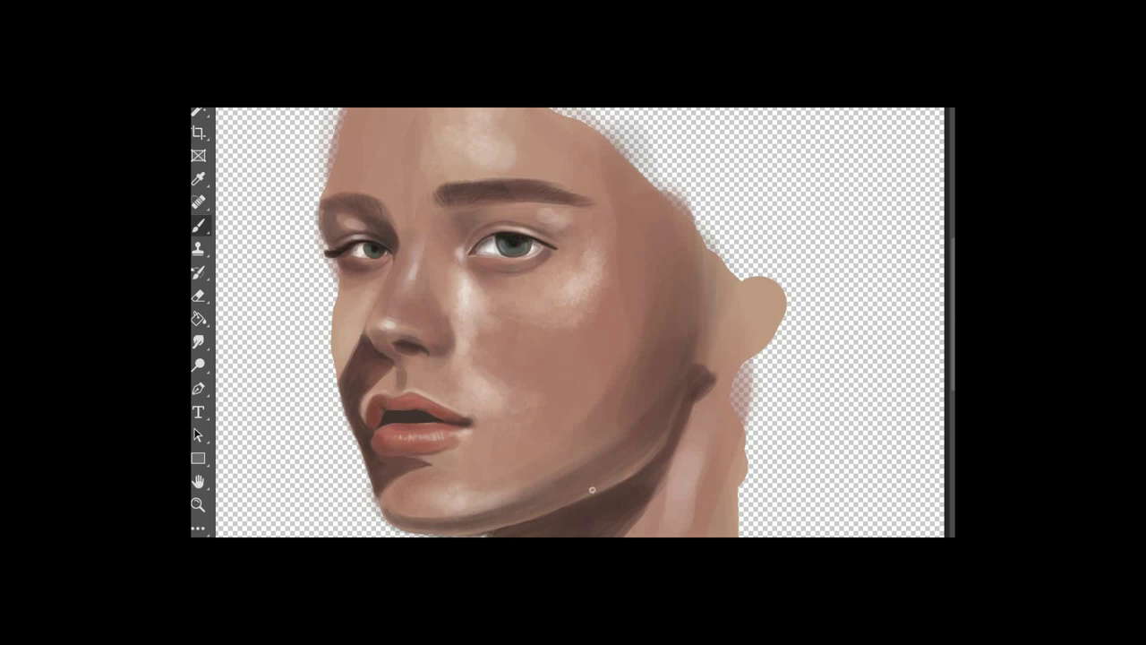
pyautogui.moveTo(611, 482); pyautogui.dragTo(513, 521)
pyautogui.moveTo(732, 284)
pyautogui.mouseDown()
pyautogui.moveTo(712, 266)
pyautogui.moveTo(739, 305)
pyautogui.mouseUp()
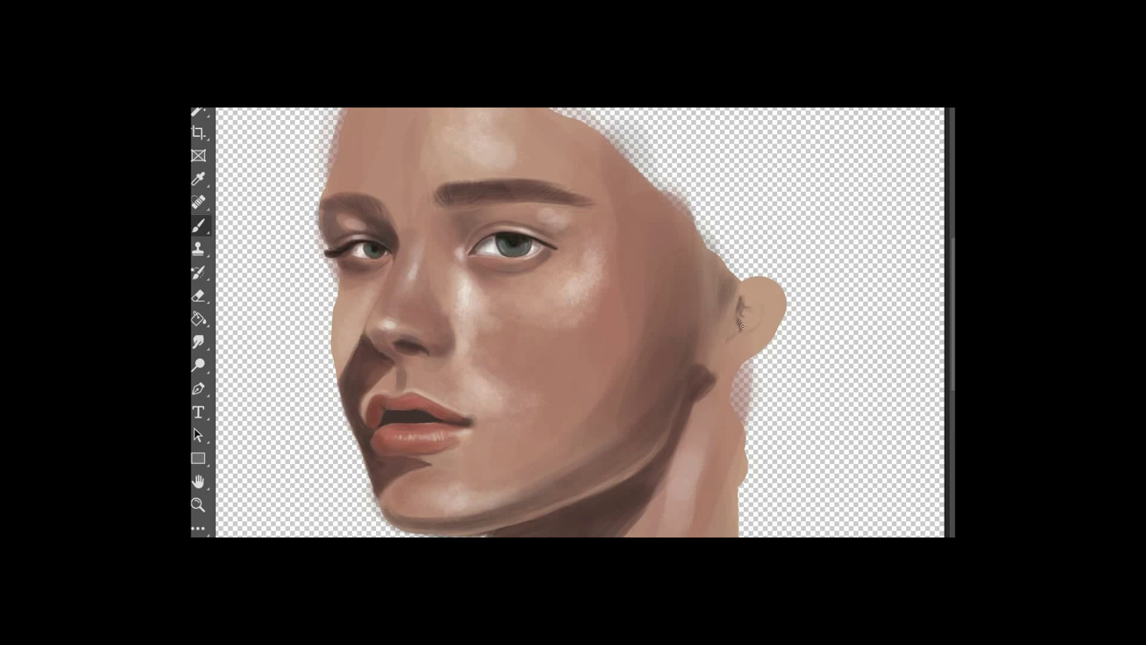
pyautogui.moveTo(728, 340)
pyautogui.mouseDown()
pyautogui.moveTo(743, 303)
pyautogui.moveTo(751, 292)
pyautogui.moveTo(760, 304)
pyautogui.moveTo(762, 292)
pyautogui.moveTo(776, 307)
pyautogui.moveTo(726, 374)
pyautogui.moveTo(711, 363)
pyautogui.moveTo(719, 384)
pyautogui.moveTo(713, 376)
pyautogui.moveTo(697, 399)
pyautogui.moveTo(726, 439)
pyautogui.mouseUp()
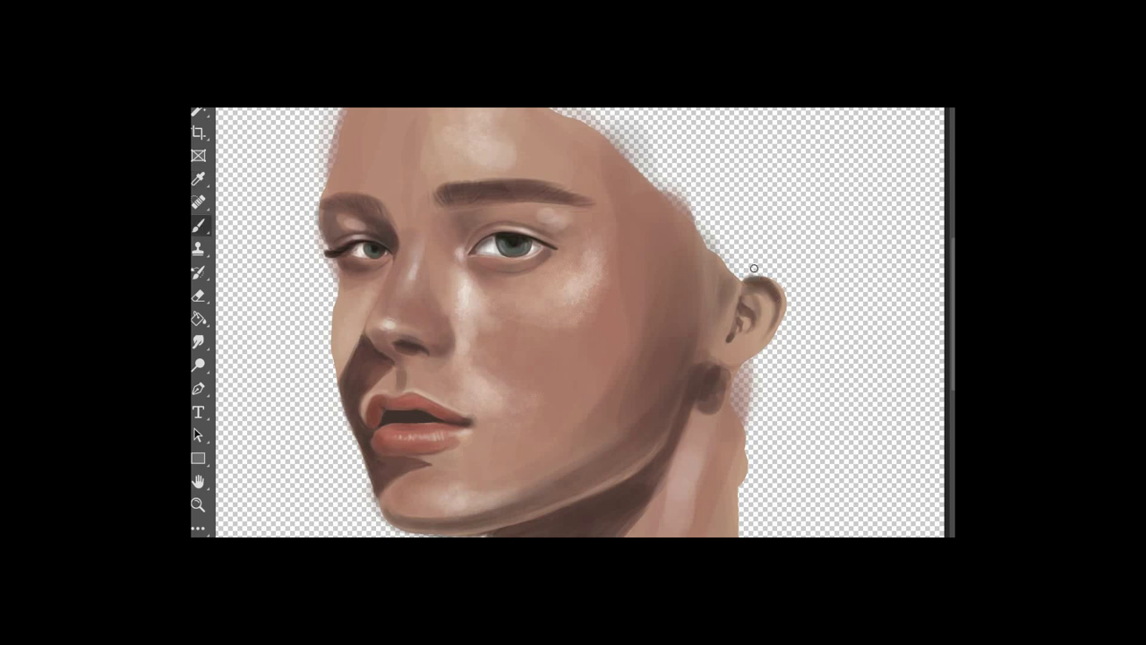
# Step: Sample the ear's skin tone and extend the ear's upper rim upward
pyautogui.hotkey('ctrl', '-')
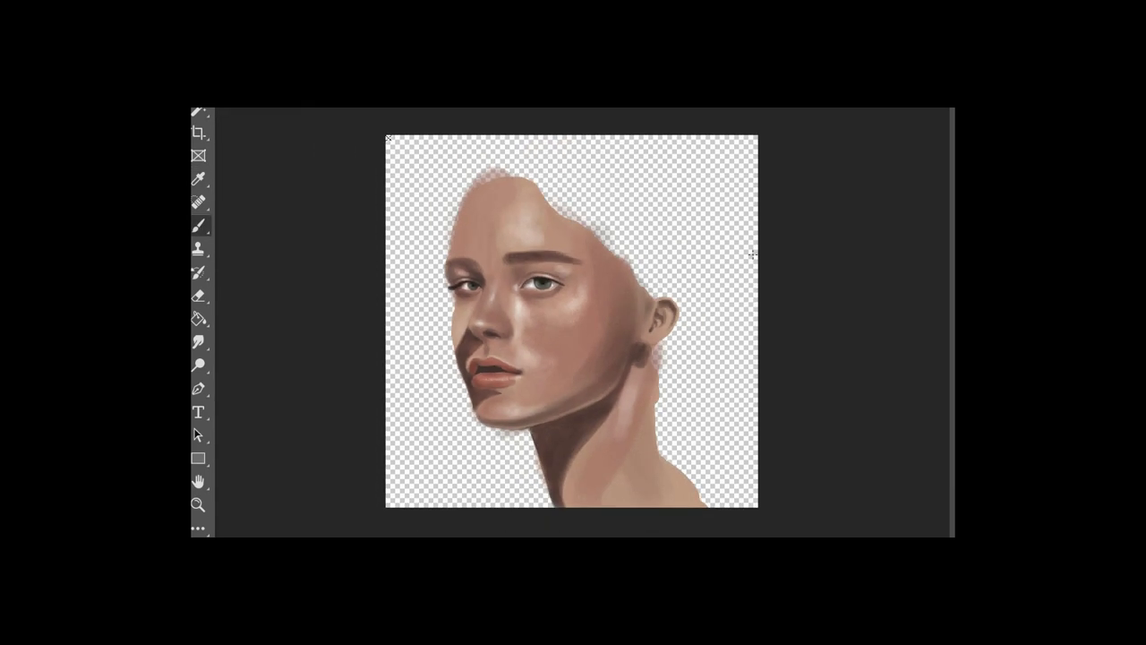
pyautogui.keyDown('alt'); pyautogui.click(672, 313); pyautogui.keyUp('alt')
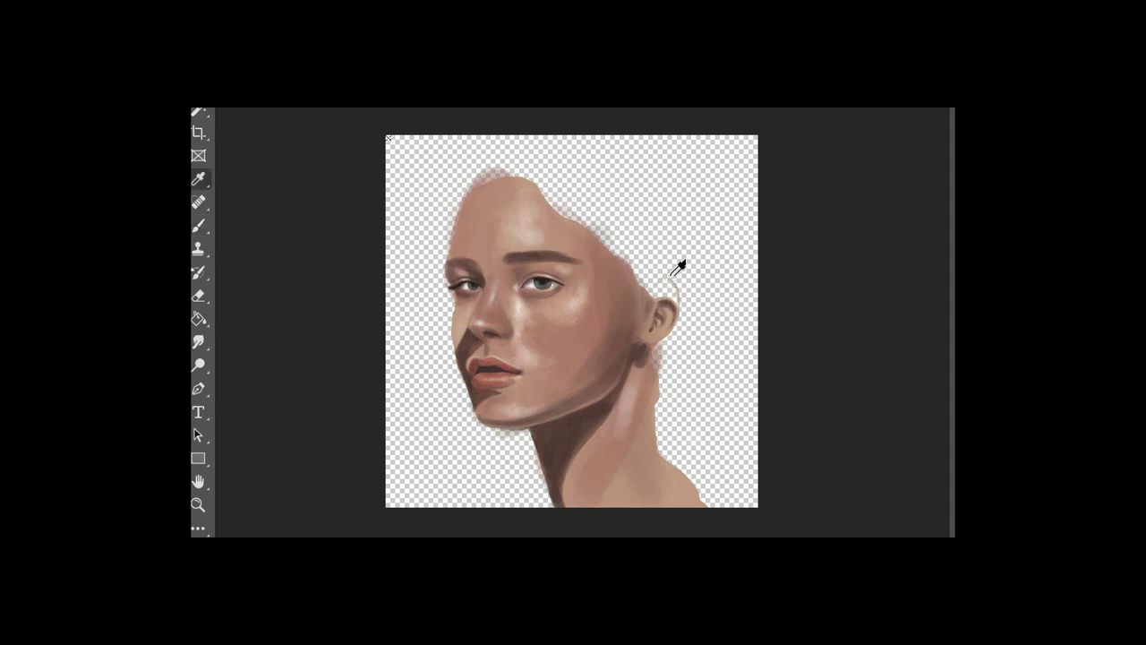
pyautogui.moveTo(659, 307)
pyautogui.mouseDown()
pyautogui.moveTo(675, 314)
pyautogui.moveTo(656, 319)
pyautogui.moveTo(669, 292)
pyautogui.mouseUp()
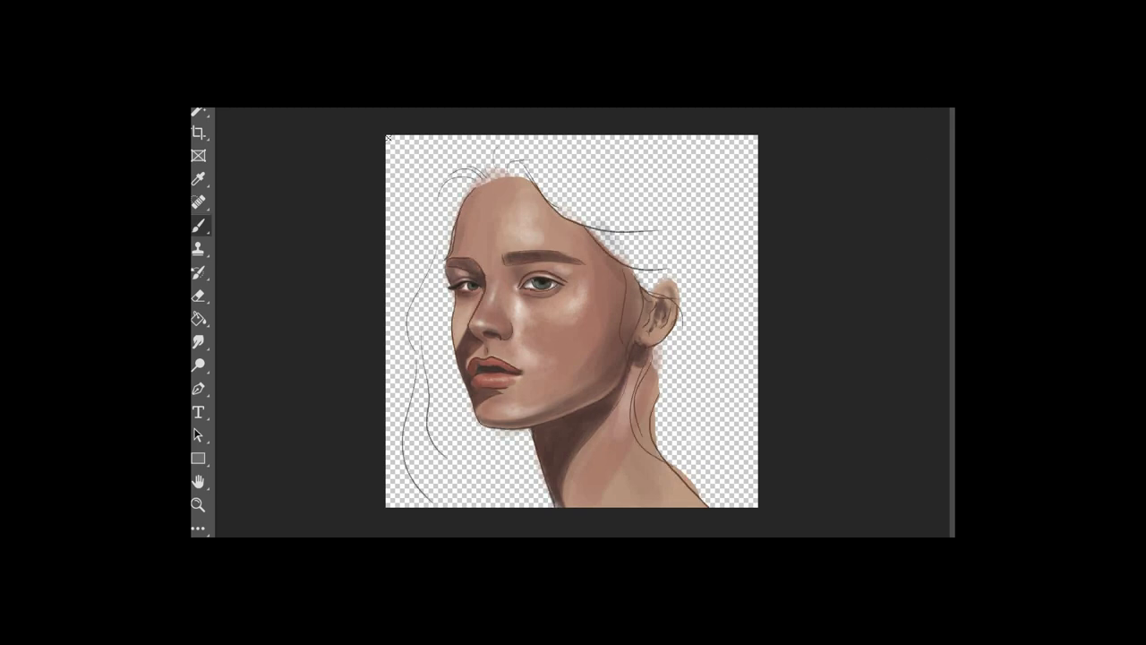
# Step: Block in brown hair behind the temple and fill the background with a near-black green
pyautogui.moveTo(599, 232)
pyautogui.mouseDown()
pyautogui.moveTo(636, 262)
pyautogui.moveTo(652, 240)
pyautogui.moveTo(672, 250)
pyautogui.mouseUp()
pyautogui.press('g')
pyautogui.click(715, 439)
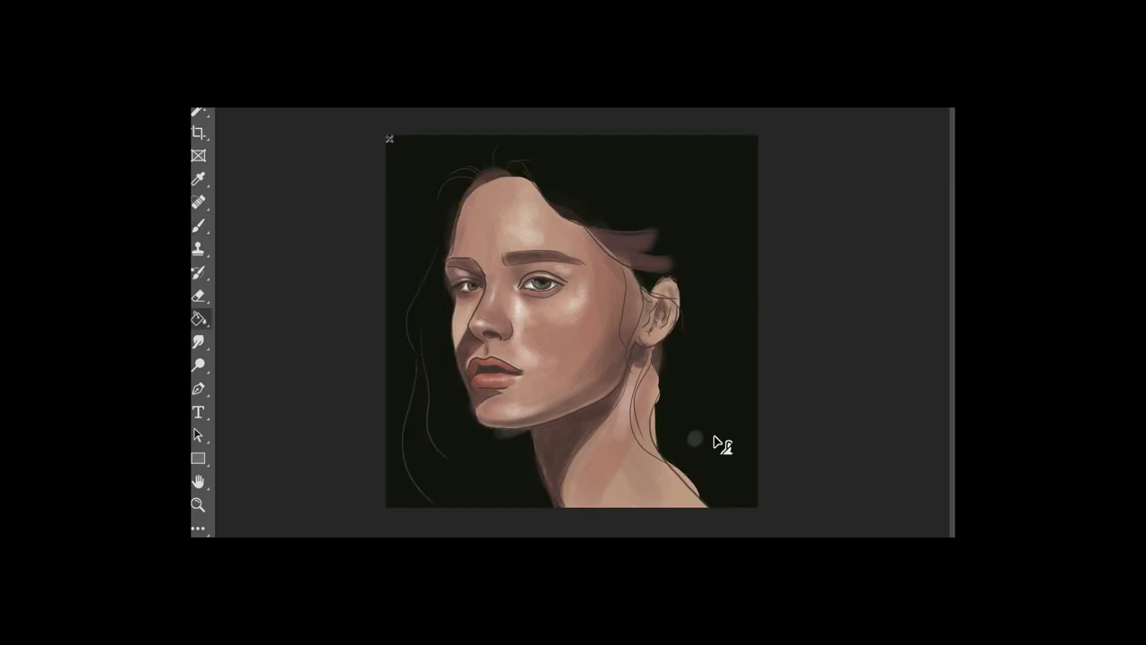
# Step: Paint dark brown hair from the crown and down the wavy strands on the far side of the face
pyautogui.press('b')
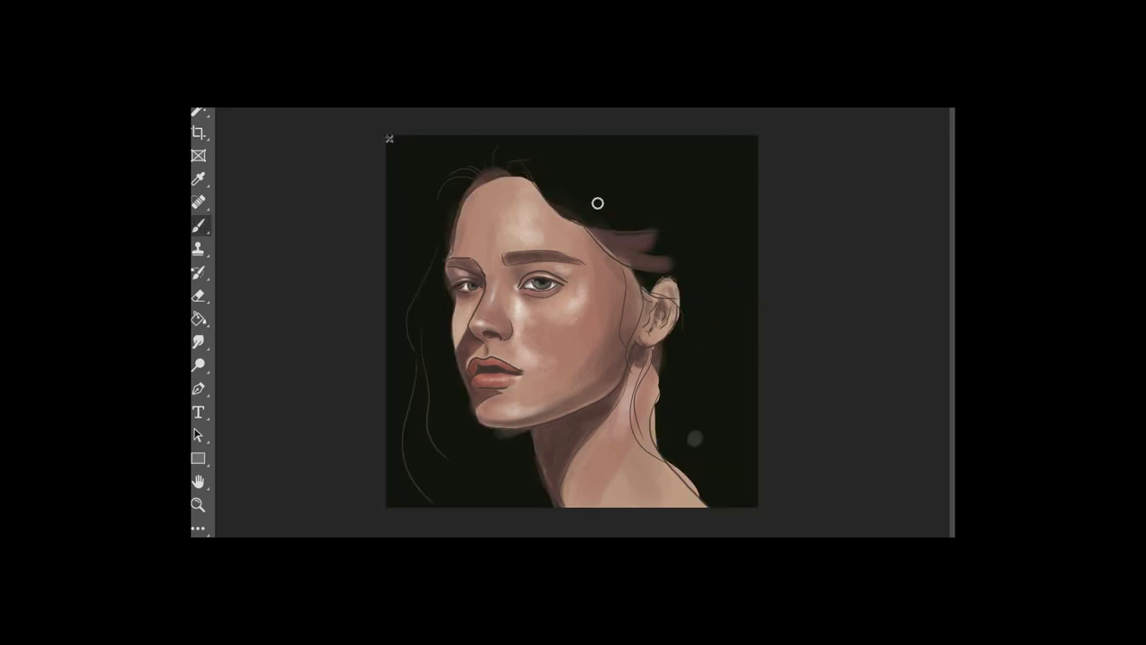
pyautogui.moveTo(528, 171)
pyautogui.mouseDown()
pyautogui.moveTo(630, 218)
pyautogui.moveTo(670, 257)
pyautogui.moveTo(639, 265)
pyautogui.moveTo(621, 255)
pyautogui.moveTo(670, 283)
pyautogui.moveTo(663, 251)
pyautogui.moveTo(695, 320)
pyautogui.moveTo(648, 257)
pyautogui.moveTo(707, 291)
pyautogui.moveTo(558, 173)
pyautogui.mouseUp()
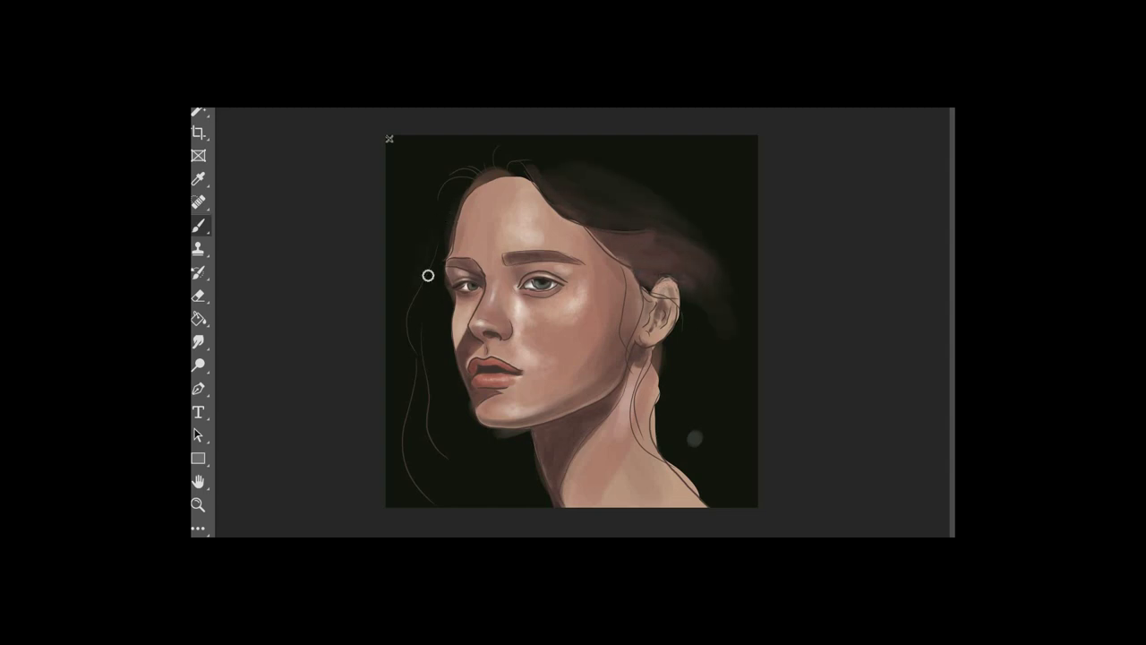
pyautogui.moveTo(413, 304)
pyautogui.mouseDown()
pyautogui.moveTo(421, 358)
pyautogui.moveTo(418, 344)
pyautogui.moveTo(410, 465)
pyautogui.mouseUp()
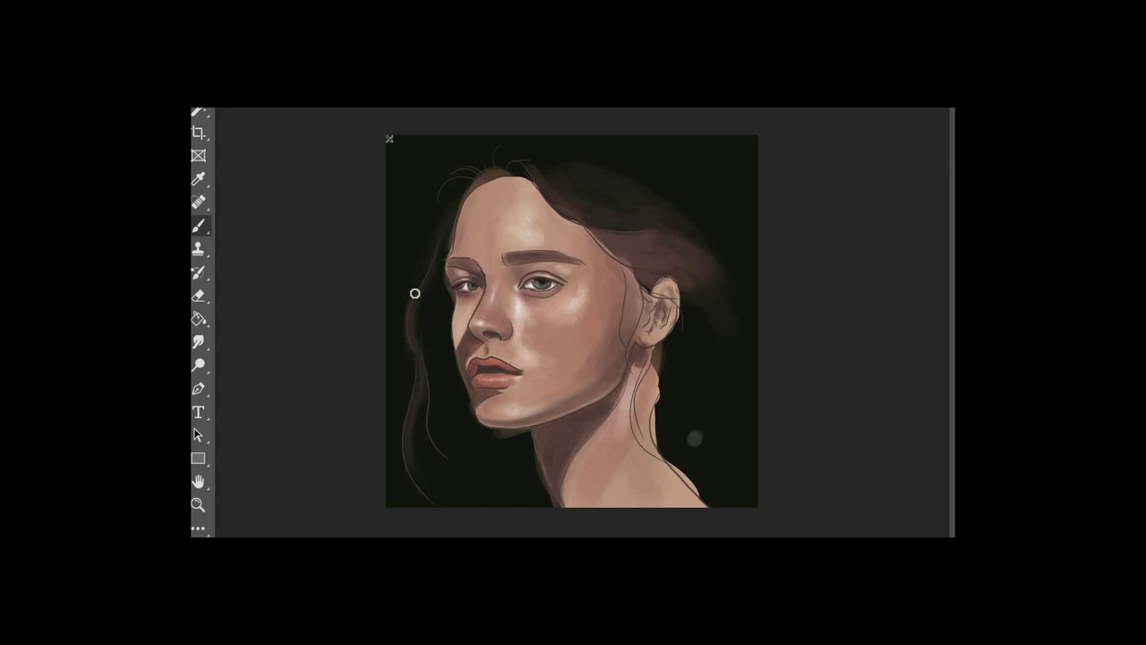
pyautogui.moveTo(439, 192)
pyautogui.mouseDown()
pyautogui.moveTo(426, 251)
pyautogui.moveTo(514, 159)
pyautogui.mouseUp()
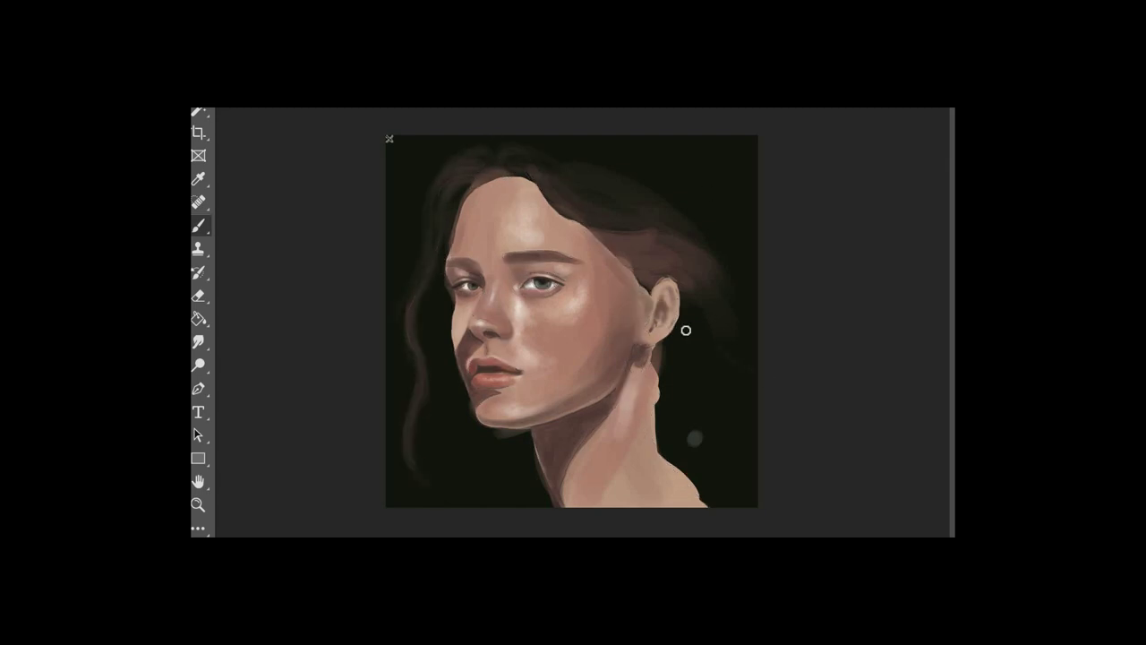
# Step: Enlarge the brush and block in broad dark brown hair masses on both sides of the head
pyautogui.press(']')
pyautogui.press(']')
pyautogui.press(']')
pyautogui.moveTo(440, 285)
pyautogui.mouseDown()
pyautogui.moveTo(439, 479)
pyautogui.moveTo(476, 489)
pyautogui.mouseUp()
pyautogui.moveTo(457, 202); pyautogui.dragTo(445, 317)
pyautogui.moveTo(625, 155)
pyautogui.mouseDown()
pyautogui.moveTo(667, 174)
pyautogui.moveTo(710, 223)
pyautogui.mouseUp()
pyautogui.moveTo(745, 275)
pyautogui.mouseDown()
pyautogui.moveTo(686, 366)
pyautogui.moveTo(693, 388)
pyautogui.mouseUp()
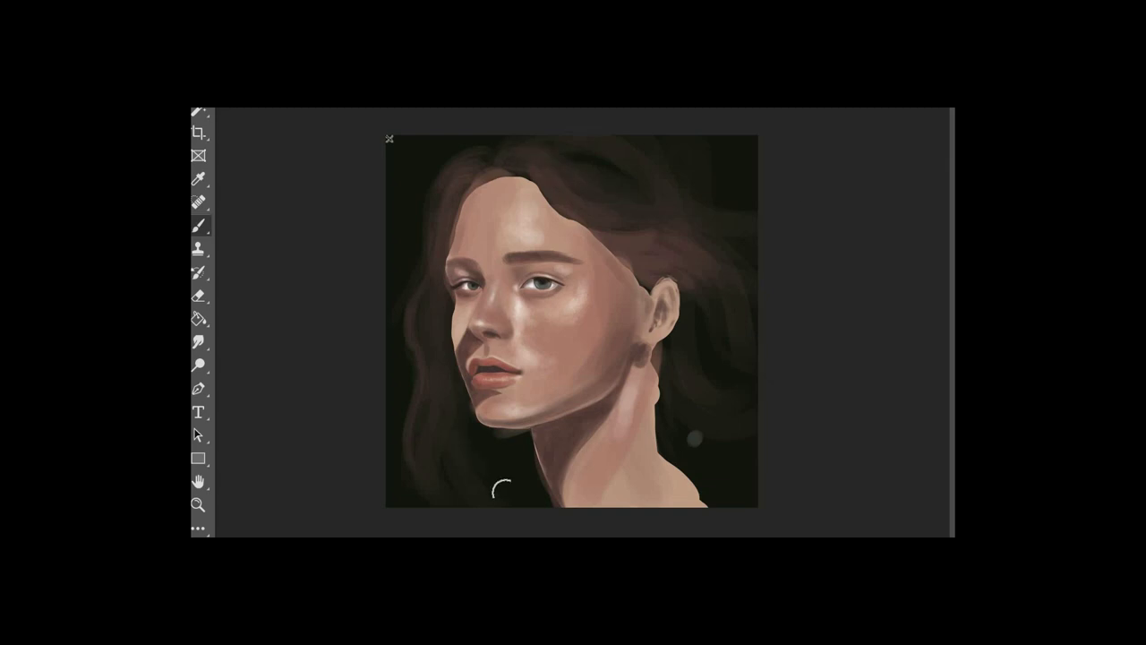
# Step: Sample a light grey from the near eye and paint a rim highlight along the far-side hair's outer edge
pyautogui.keyDown('alt'); pyautogui.click(543, 282); pyautogui.keyUp('alt')
pyautogui.moveTo(430, 235)
pyautogui.mouseDown()
pyautogui.moveTo(429, 279)
pyautogui.moveTo(420, 211)
pyautogui.moveTo(435, 257)
pyautogui.moveTo(473, 164)
pyautogui.moveTo(414, 326)
pyautogui.moveTo(428, 423)
pyautogui.mouseUp()
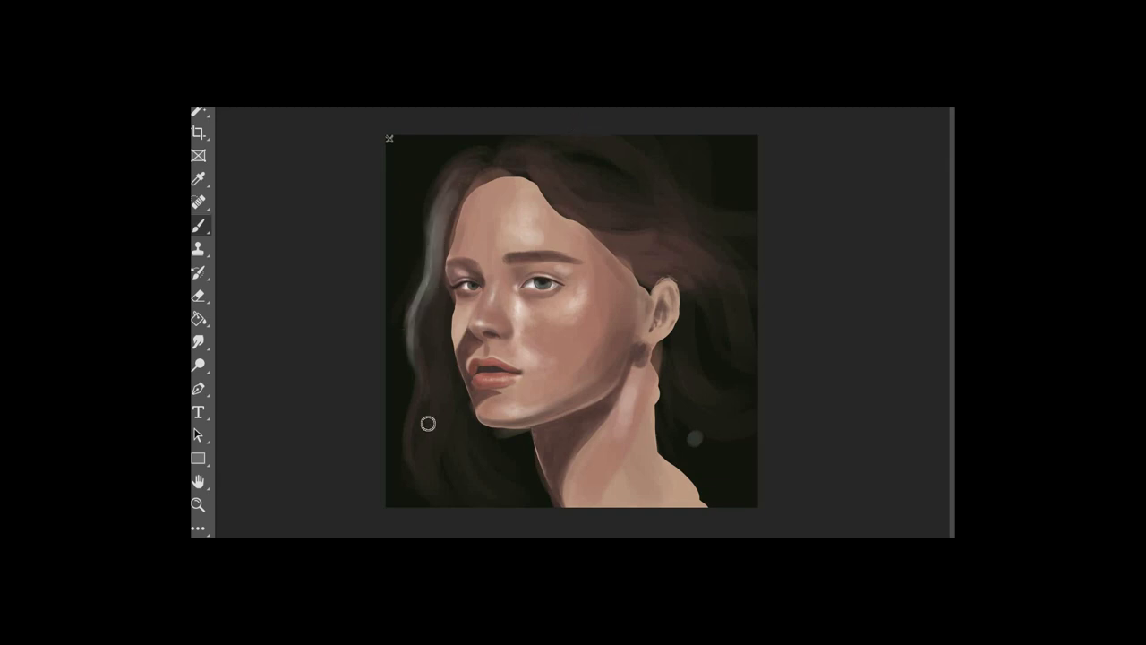
pyautogui.moveTo(423, 319); pyautogui.dragTo(417, 455)
# Step: Sample a tone from the nose and extend the far-side hair highlights down the lower wave and up to the hairline
pyautogui.keyDown('alt'); pyautogui.click(470, 323); pyautogui.keyUp('alt')
pyautogui.moveTo(407, 322); pyautogui.dragTo(408, 353)
pyautogui.moveTo(424, 300); pyautogui.dragTo(432, 491)
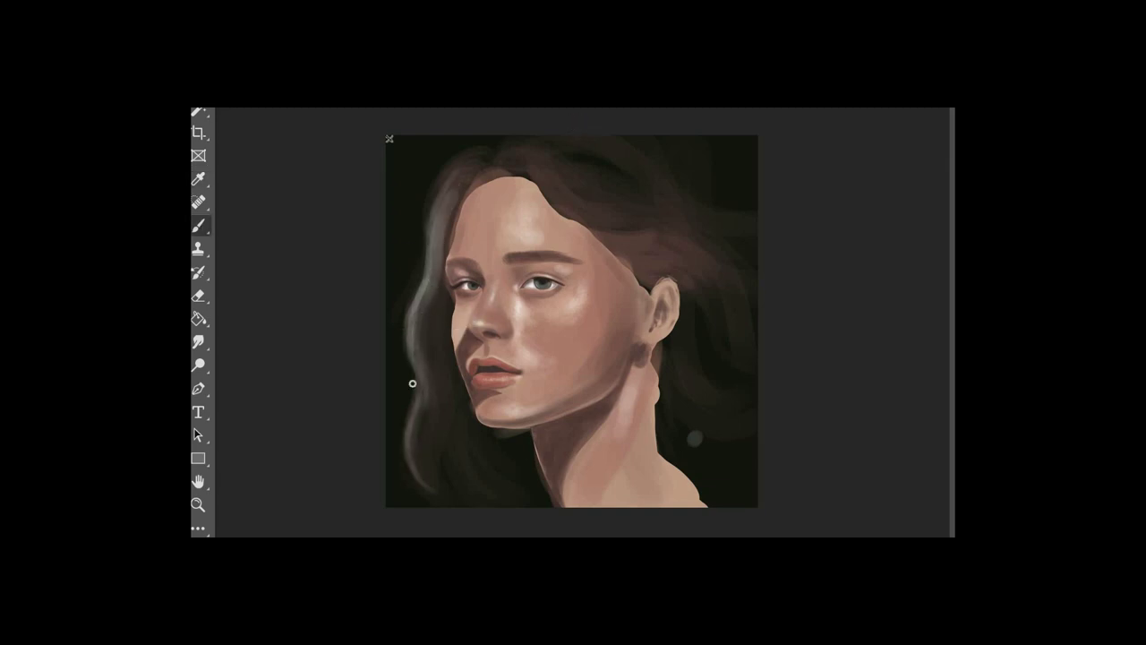
pyautogui.moveTo(484, 168)
pyautogui.mouseDown()
pyautogui.moveTo(456, 195)
pyautogui.moveTo(483, 175)
pyautogui.moveTo(440, 229)
pyautogui.moveTo(485, 164)
pyautogui.moveTo(439, 258)
pyautogui.mouseUp()
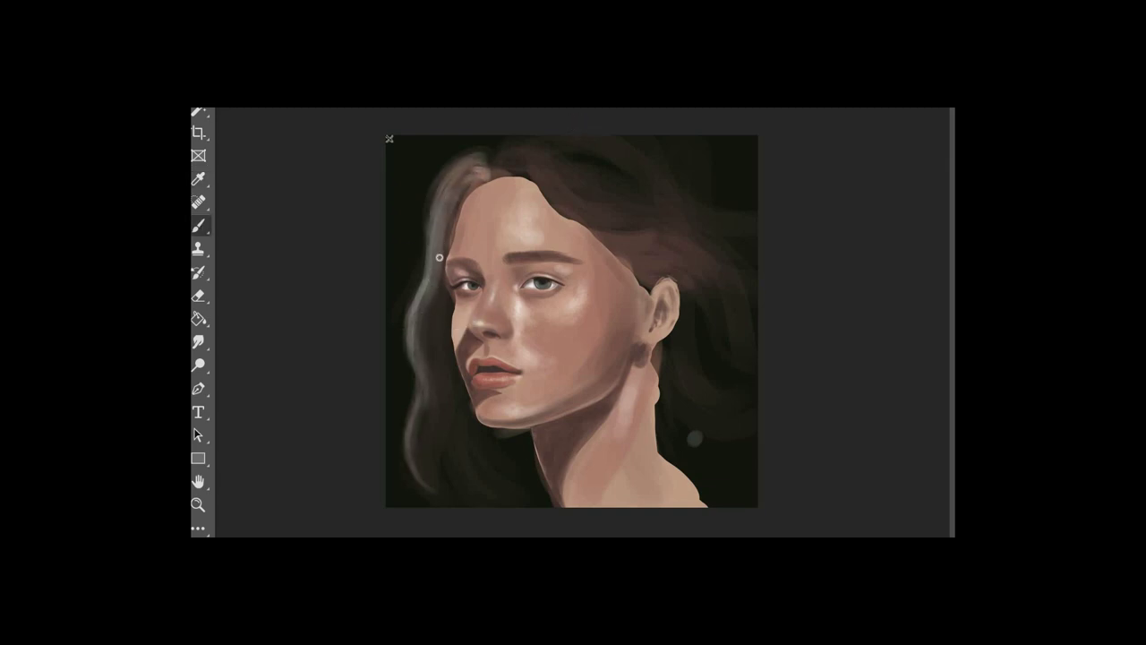
pyautogui.moveTo(459, 191)
pyautogui.mouseDown()
pyautogui.moveTo(439, 261)
pyautogui.moveTo(483, 165)
pyautogui.moveTo(432, 240)
pyautogui.mouseUp()
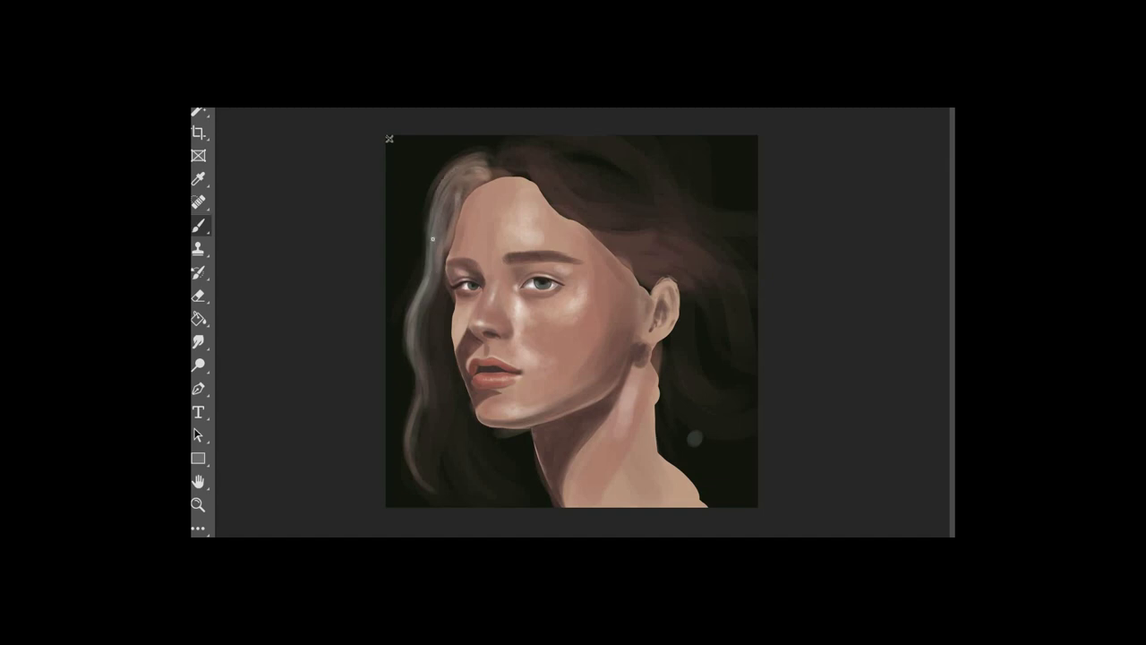
# Step: Choose a muted teal-green and brush it over the hair behind the temple, on the far side and behind the neck
pyautogui.click(202, 555)
pyautogui.click(875, 410)
pyautogui.click(898, 442)
pyautogui.click(874, 400)
pyautogui.press('Return')
pyautogui.moveTo(612, 235); pyautogui.dragTo(678, 252)
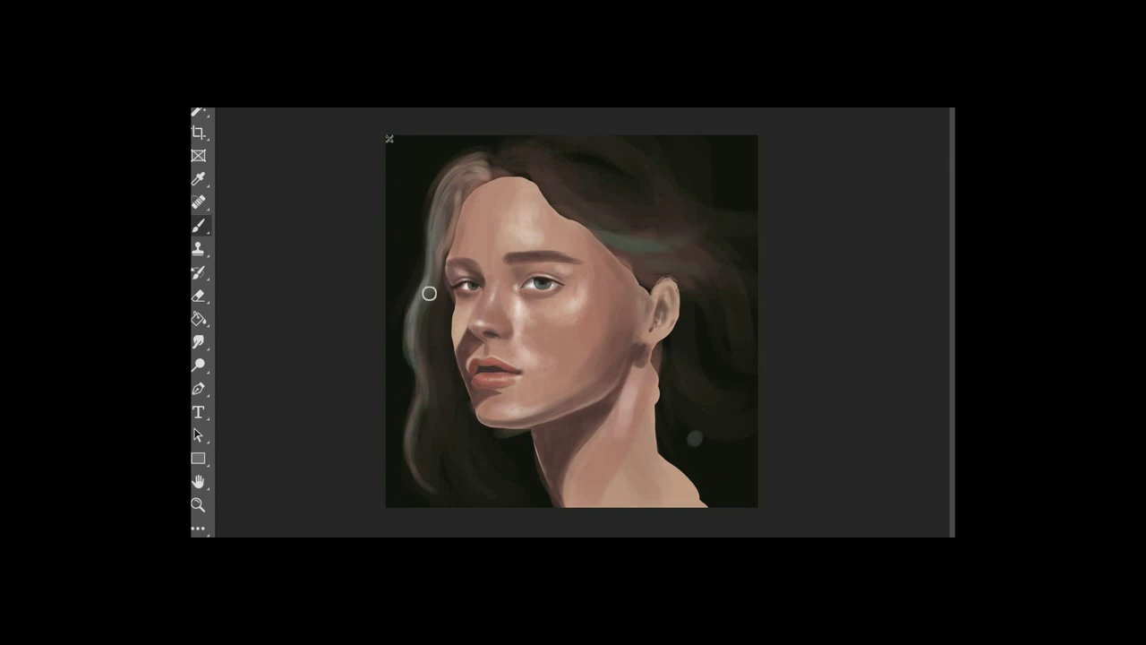
pyautogui.moveTo(429, 293); pyautogui.dragTo(443, 487)
pyautogui.moveTo(468, 423)
pyautogui.mouseDown()
pyautogui.moveTo(442, 419)
pyautogui.moveTo(427, 301)
pyautogui.moveTo(459, 193)
pyautogui.mouseUp()
pyautogui.moveTo(662, 340); pyautogui.dragTo(665, 384)
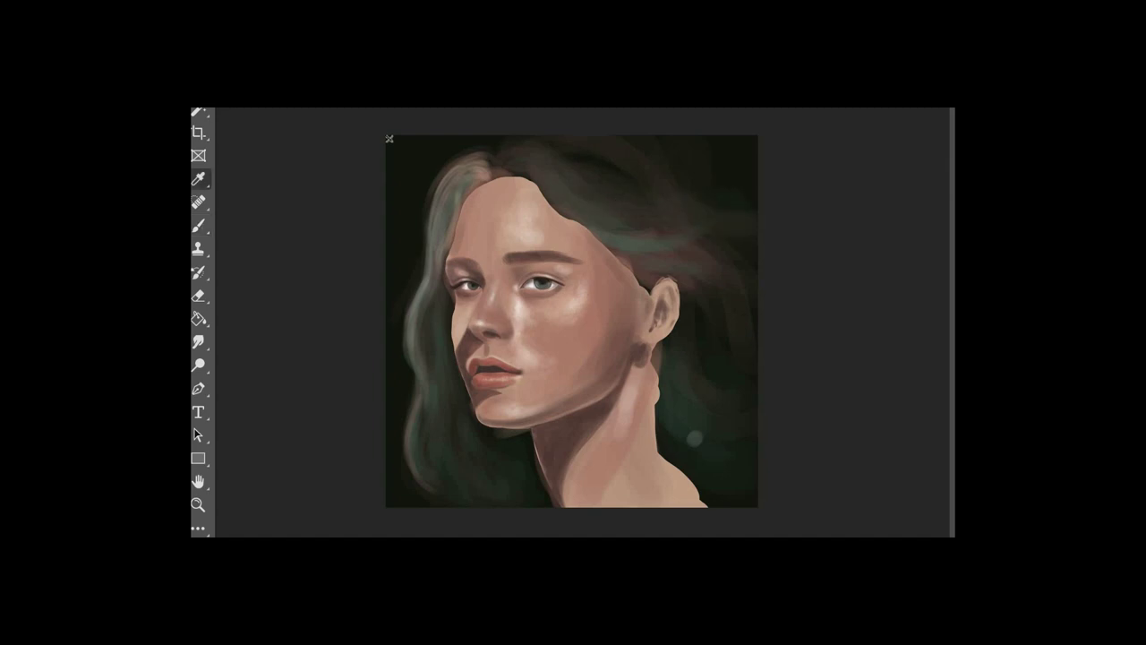
# Step: Sample a dark tone from the hair at the hairline and soften the hair edge around the forehead, temple and upper ear
pyautogui.keyDown('alt'); pyautogui.click(549, 175); pyautogui.keyUp('alt')
pyautogui.moveTo(522, 176); pyautogui.dragTo(605, 246)
pyautogui.moveTo(560, 212); pyautogui.dragTo(625, 260)
pyautogui.moveTo(486, 176)
pyautogui.mouseDown()
pyautogui.moveTo(465, 179)
pyautogui.moveTo(449, 205)
pyautogui.moveTo(458, 214)
pyautogui.moveTo(448, 249)
pyautogui.mouseUp()
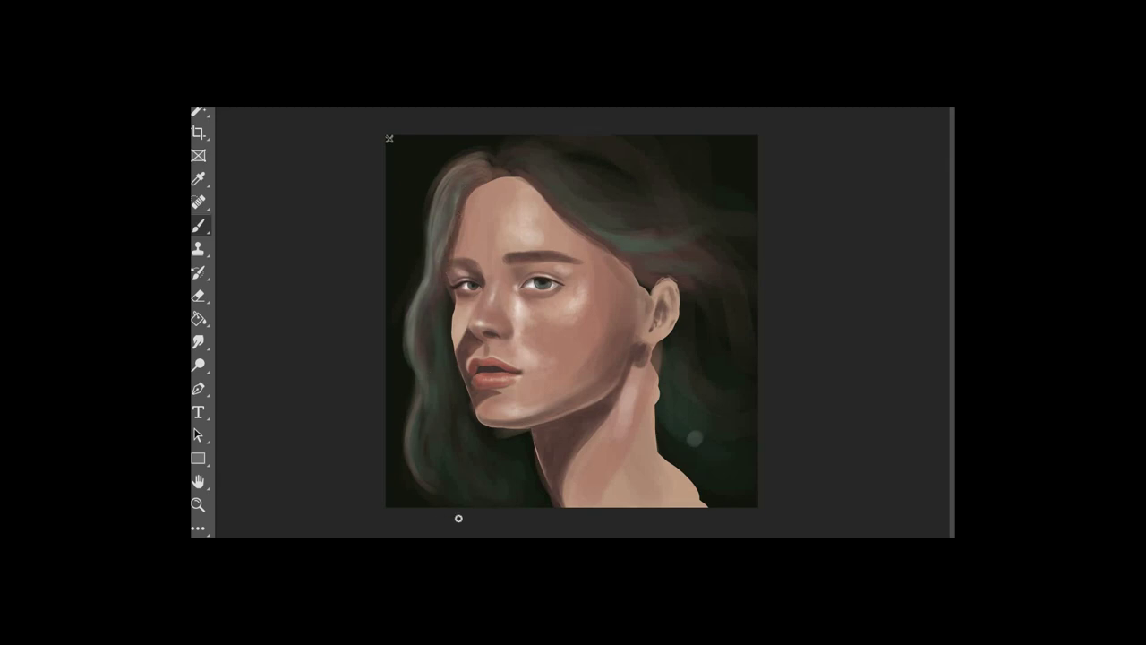
pyautogui.moveTo(698, 283); pyautogui.dragTo(650, 298)
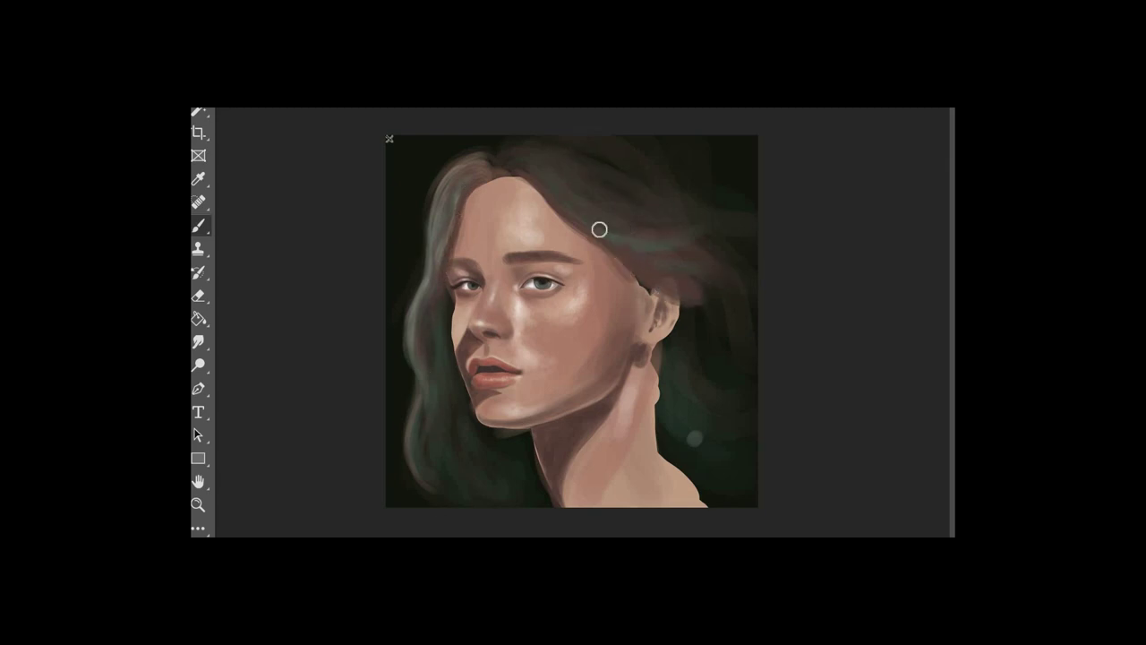
# Step: Brush muted teal-green over the swept-back and far-side hair, and fill in the brownish hair mass behind the neck and shoulder
pyautogui.moveTo(599, 229)
pyautogui.mouseDown()
pyautogui.moveTo(620, 267)
pyautogui.moveTo(682, 275)
pyautogui.moveTo(762, 388)
pyautogui.moveTo(682, 316)
pyautogui.moveTo(696, 451)
pyautogui.moveTo(665, 408)
pyautogui.moveTo(654, 362)
pyautogui.moveTo(686, 466)
pyautogui.moveTo(673, 402)
pyautogui.moveTo(673, 456)
pyautogui.moveTo(689, 477)
pyautogui.moveTo(669, 401)
pyautogui.moveTo(713, 327)
pyautogui.moveTo(695, 248)
pyautogui.moveTo(688, 340)
pyautogui.moveTo(722, 480)
pyautogui.mouseUp()
pyautogui.moveTo(433, 492); pyautogui.dragTo(439, 501)
pyautogui.moveTo(596, 240)
pyautogui.mouseDown()
pyautogui.moveTo(727, 297)
pyautogui.moveTo(740, 327)
pyautogui.mouseUp()
pyautogui.moveTo(533, 170)
pyautogui.mouseDown()
pyautogui.moveTo(554, 189)
pyautogui.moveTo(543, 179)
pyautogui.moveTo(689, 182)
pyautogui.moveTo(750, 266)
pyautogui.moveTo(452, 163)
pyautogui.moveTo(478, 157)
pyautogui.moveTo(430, 307)
pyautogui.mouseUp()
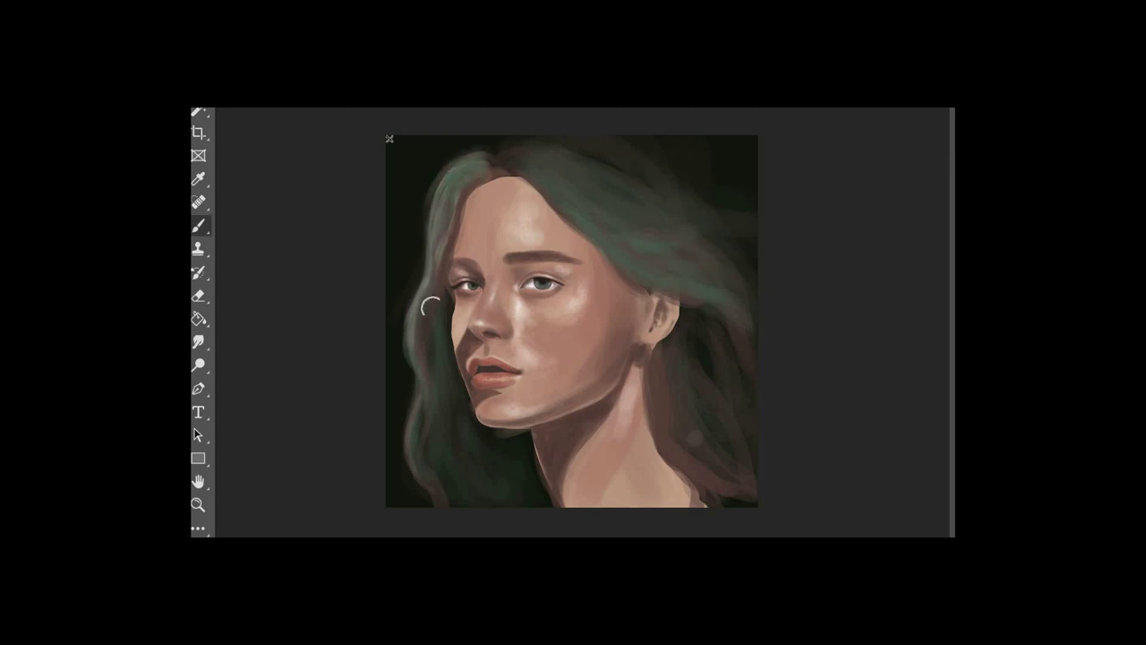
pyautogui.moveTo(770, 404)
pyautogui.mouseDown()
pyautogui.moveTo(687, 341)
pyautogui.moveTo(700, 428)
pyautogui.moveTo(696, 417)
pyautogui.mouseUp()
pyautogui.moveTo(474, 161)
pyautogui.mouseDown()
pyautogui.moveTo(439, 320)
pyautogui.moveTo(429, 217)
pyautogui.moveTo(445, 484)
pyautogui.mouseUp()
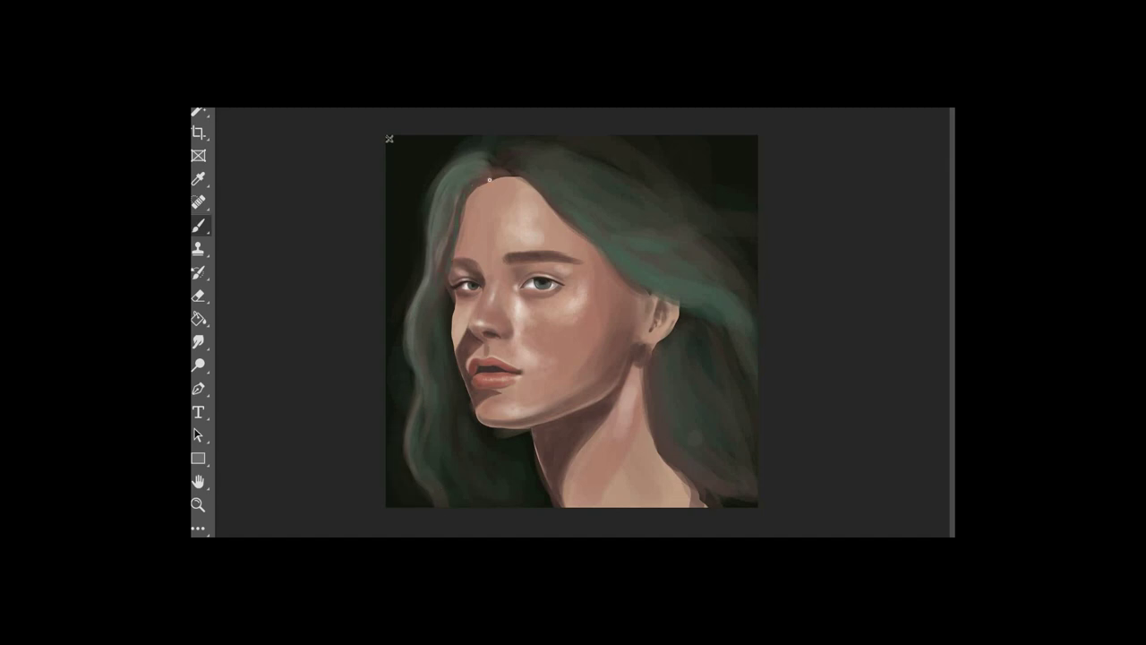
# Step: Paint thin strands along the far-side hairline, then enlarge the brush and darken the hair behind the ear and neck
pyautogui.moveTo(489, 179)
pyautogui.mouseDown()
pyautogui.moveTo(425, 310)
pyautogui.moveTo(457, 226)
pyautogui.moveTo(439, 286)
pyautogui.mouseUp()
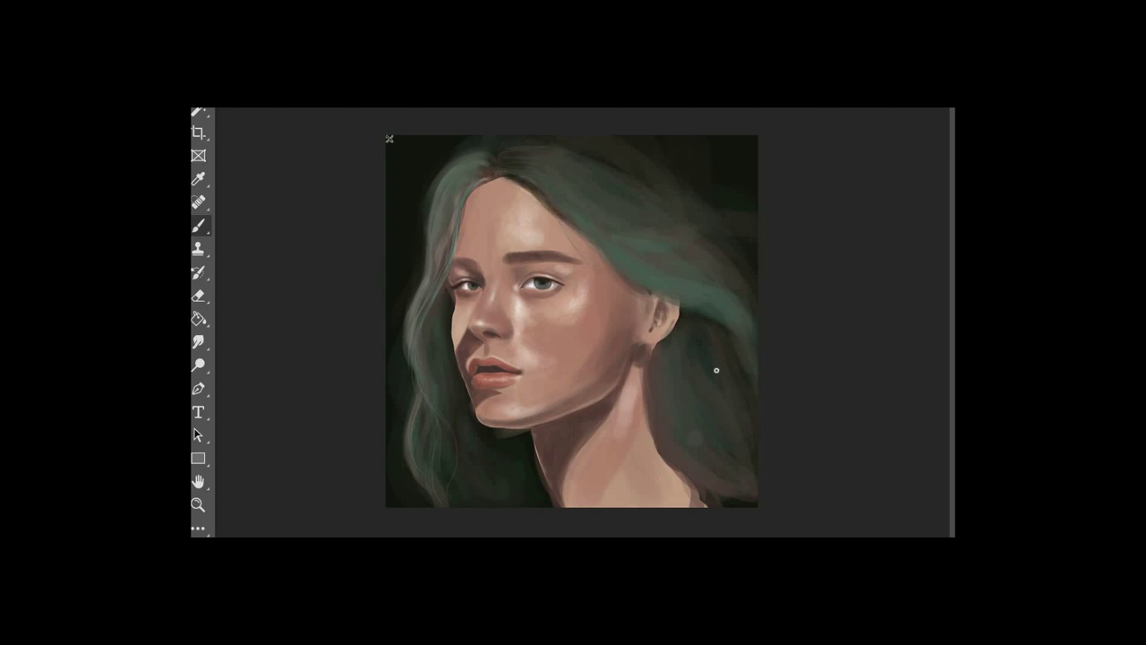
pyautogui.moveTo(656, 351); pyautogui.dragTo(648, 401)
pyautogui.press(']')
pyautogui.press(']')
pyautogui.press(']')
pyautogui.moveTo(656, 351); pyautogui.dragTo(680, 395)
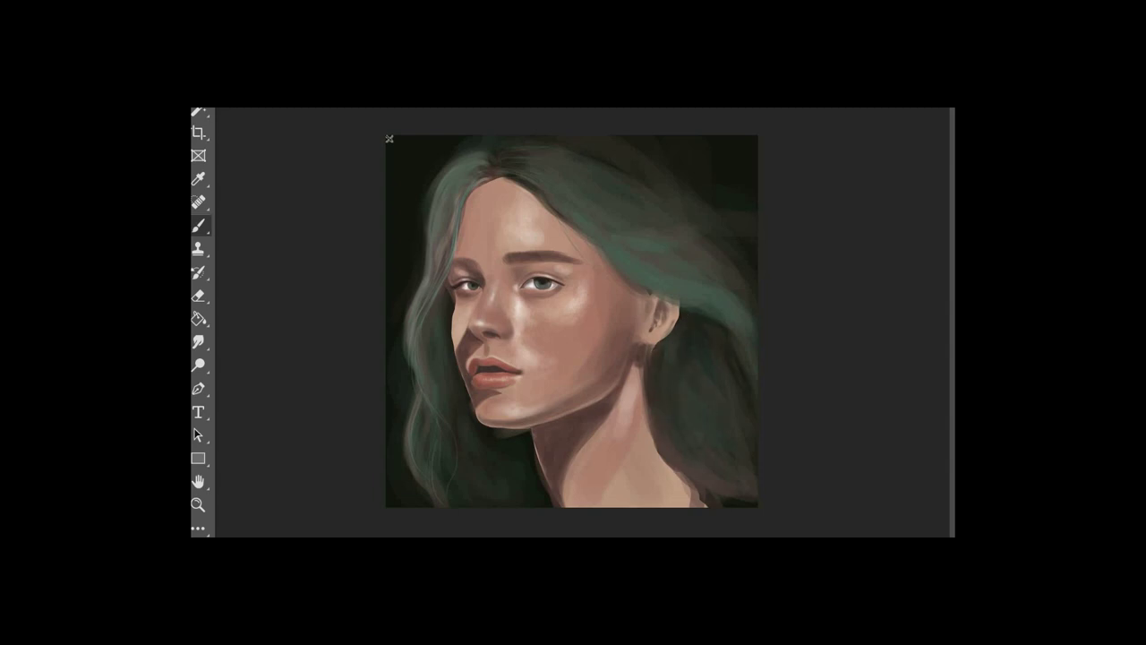
# Step: Shrink the brush and draw fine light strands along the outer edge of the far-side hair, from crown to lower wave
pyautogui.press('[')
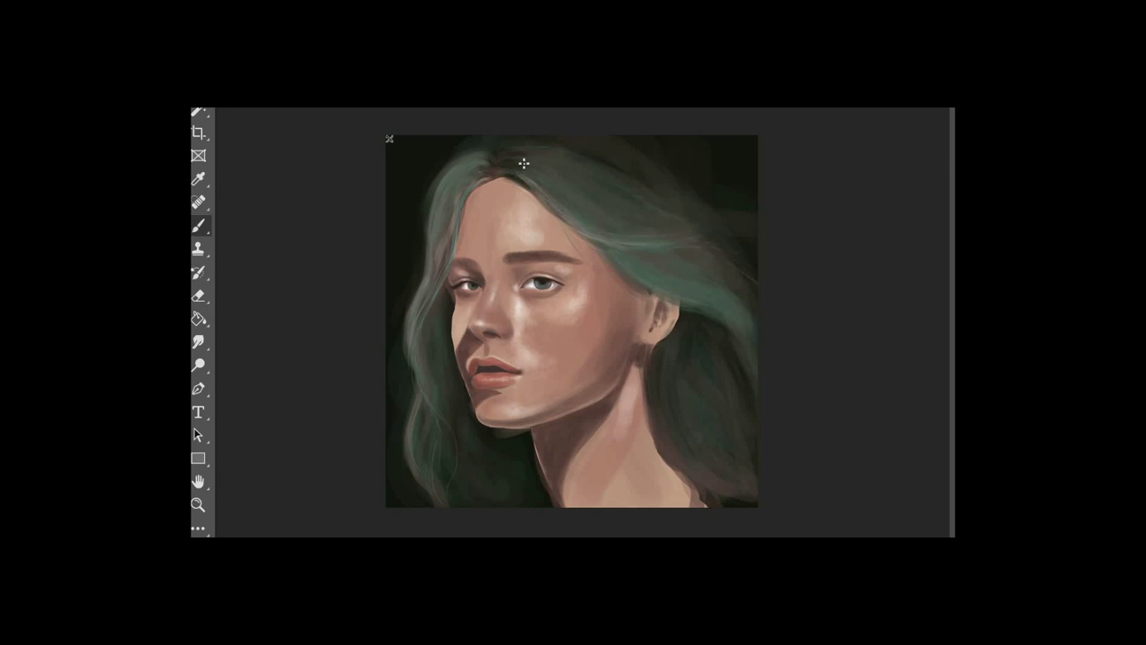
pyautogui.moveTo(420, 383)
pyautogui.mouseDown()
pyautogui.moveTo(465, 176)
pyautogui.moveTo(410, 334)
pyautogui.moveTo(457, 170)
pyautogui.mouseUp()
pyautogui.moveTo(428, 219); pyautogui.dragTo(433, 200)
pyautogui.moveTo(425, 246); pyautogui.dragTo(412, 433)
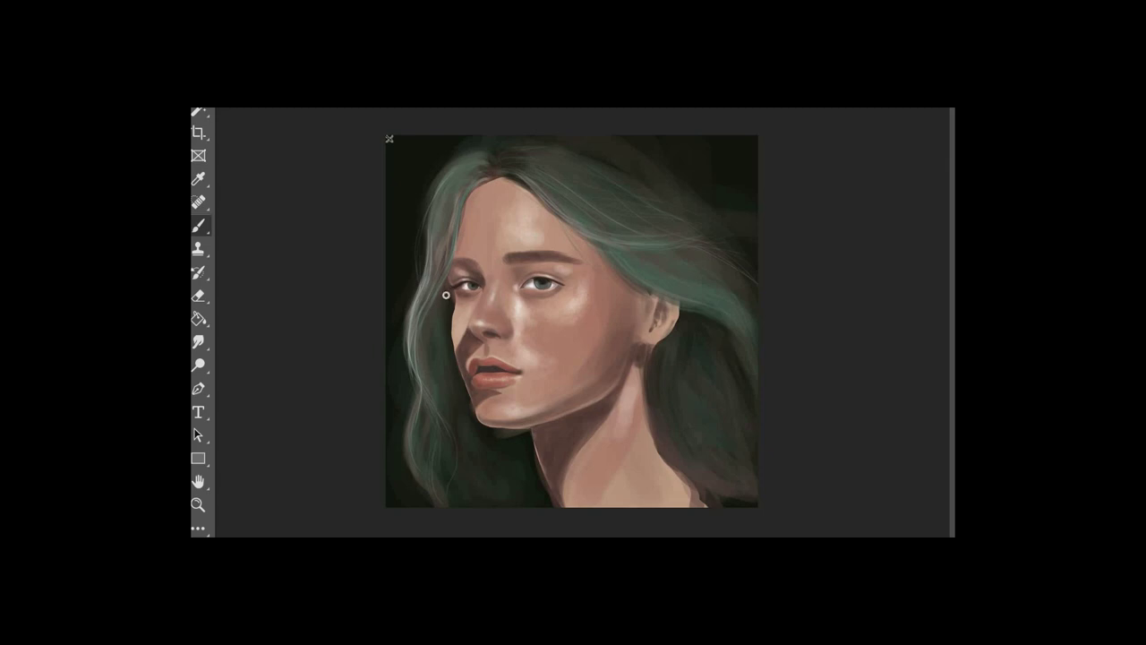
# Step: Paint strands along the far cheek and jaw, and fill the far-side hair beside the face with brighter teal-green using a larger brush
pyautogui.moveTo(446, 295)
pyautogui.mouseDown()
pyautogui.moveTo(432, 387)
pyautogui.moveTo(451, 333)
pyautogui.moveTo(459, 454)
pyautogui.moveTo(454, 444)
pyautogui.mouseUp()
pyautogui.moveTo(435, 340)
pyautogui.mouseDown()
pyautogui.moveTo(455, 430)
pyautogui.moveTo(451, 495)
pyautogui.mouseUp()
pyautogui.moveTo(450, 315); pyautogui.dragTo(457, 361)
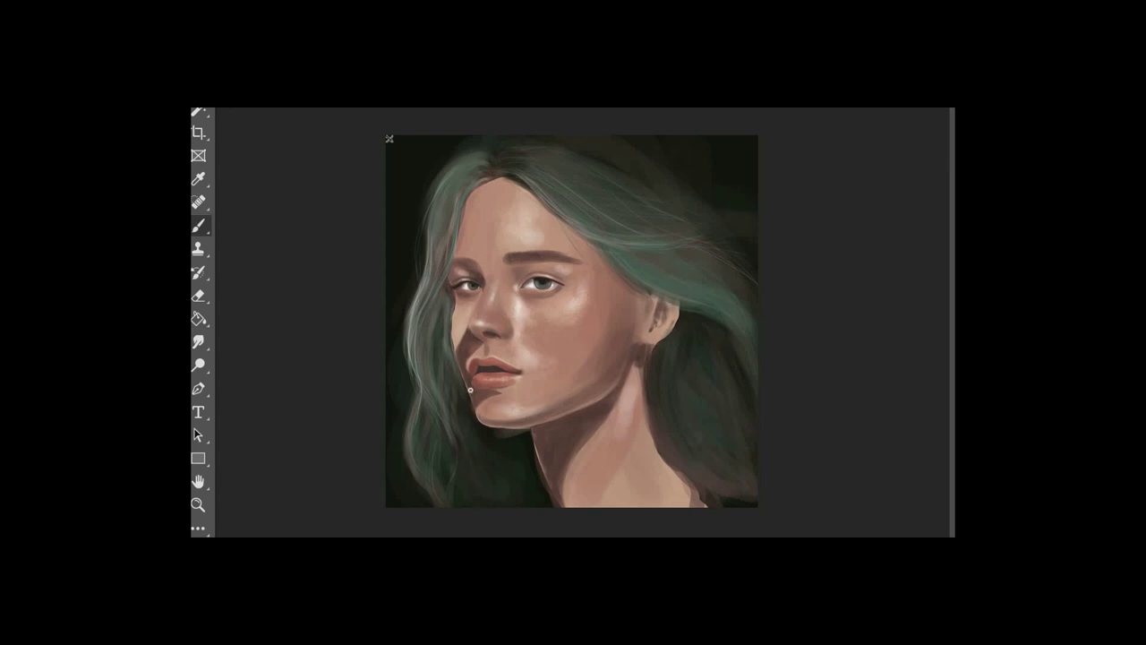
pyautogui.press(']')
pyautogui.moveTo(442, 319); pyautogui.dragTo(471, 430)
pyautogui.moveTo(453, 374); pyautogui.dragTo(500, 473)
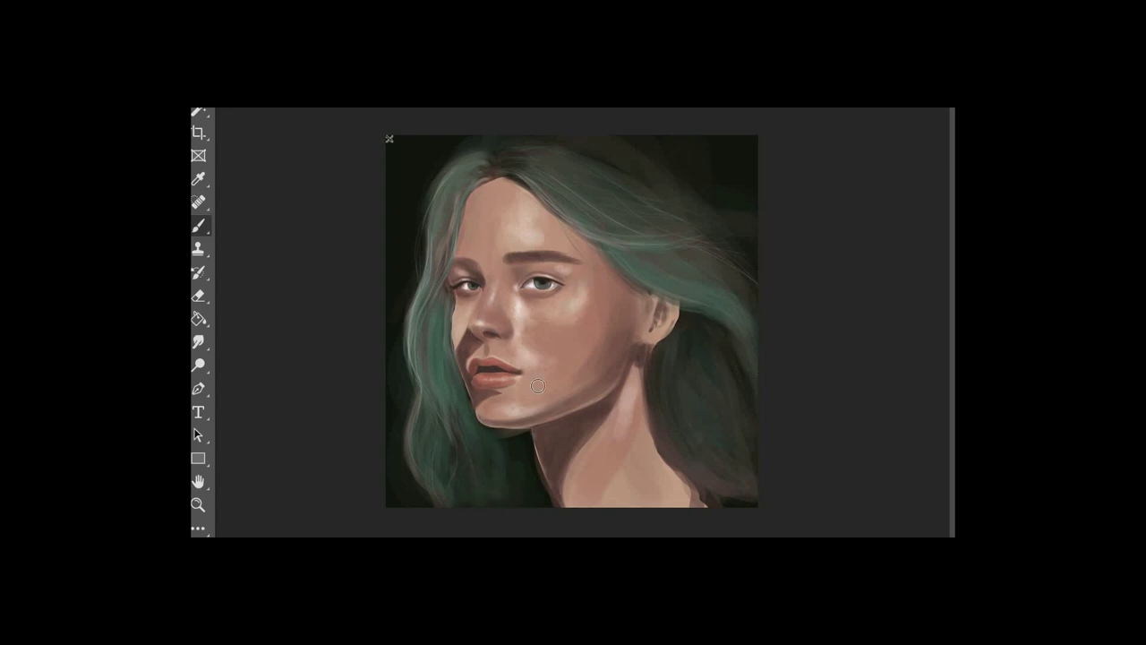
# Step: Enlarge the brush and blend dark green shadows into the hair behind the neck, cleaning up its edge against the neck and shoulder
pyautogui.press(']')
pyautogui.moveTo(672, 499); pyautogui.dragTo(688, 492)
pyautogui.moveTo(711, 340); pyautogui.dragTo(743, 420)
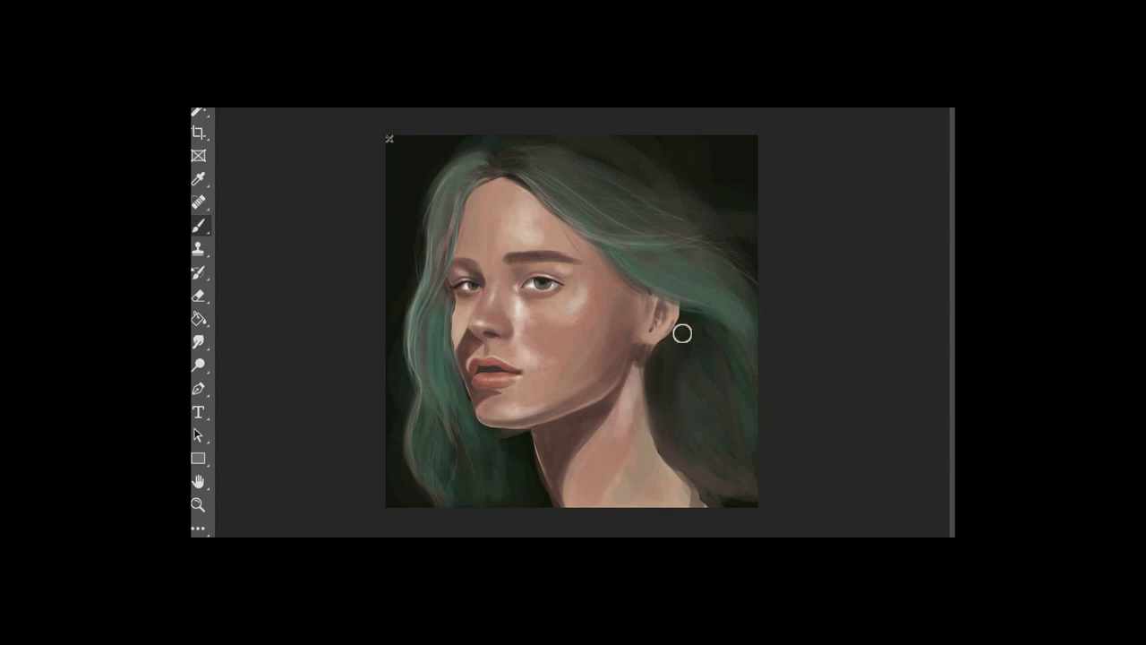
pyautogui.moveTo(657, 404); pyautogui.dragTo(685, 497)
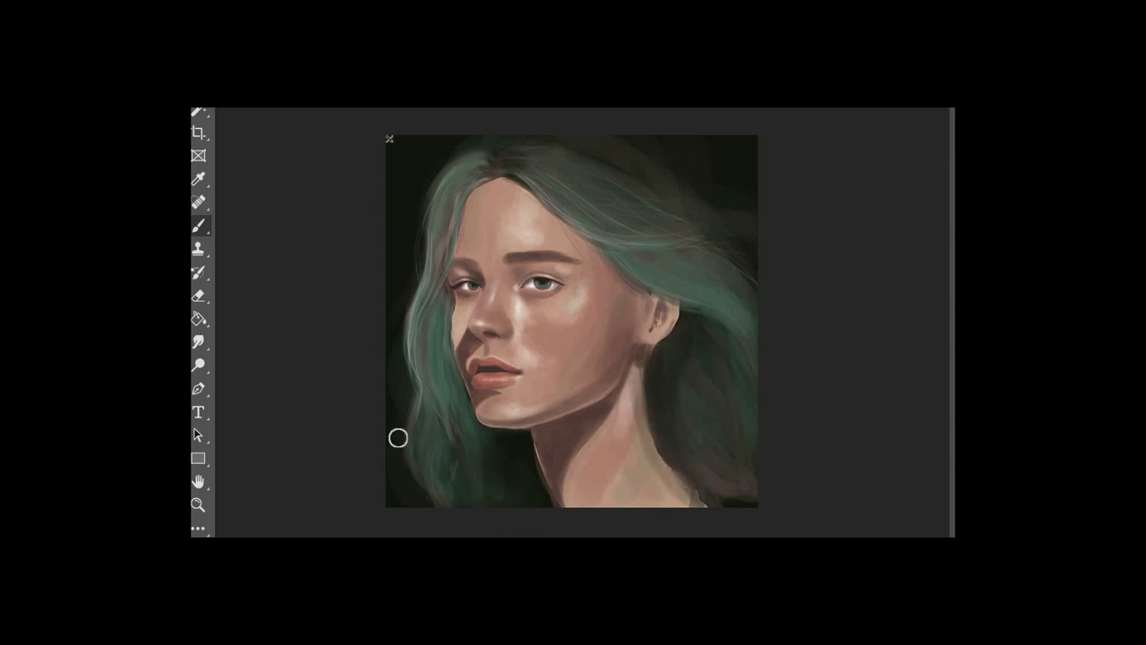
pyautogui.moveTo(716, 460)
pyautogui.mouseDown()
pyautogui.moveTo(681, 430)
pyautogui.moveTo(710, 512)
pyautogui.moveTo(656, 433)
pyautogui.mouseUp()
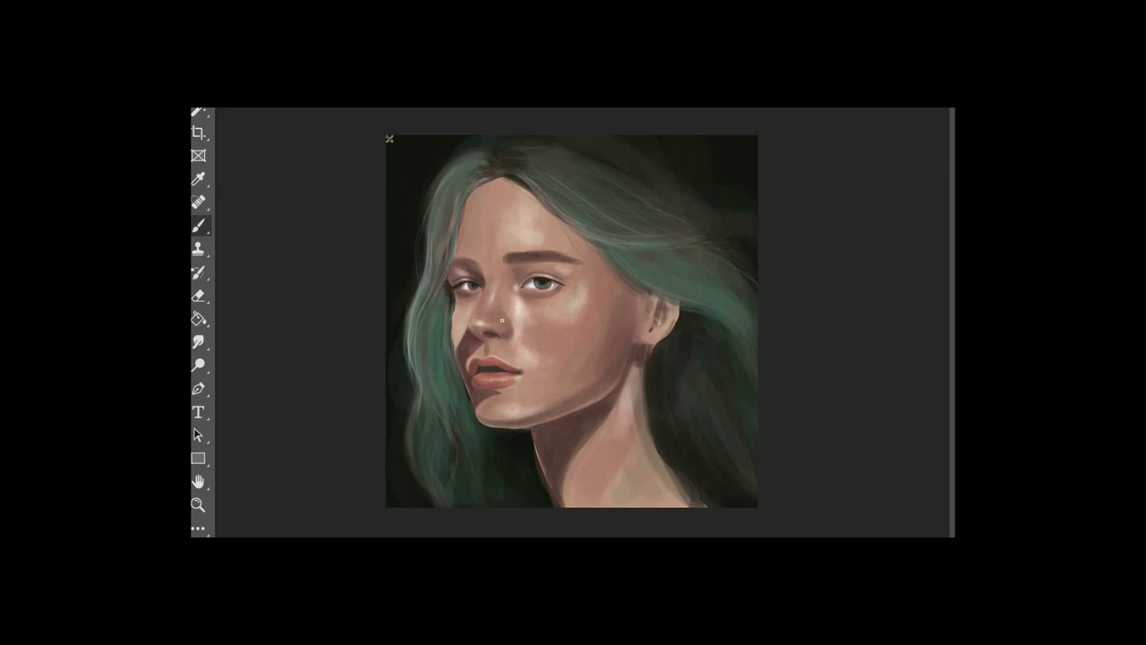
# Step: Clean up the far cheek contour, then sample a skin tone beside the ear and shade the ear, earlobe and neck below it
pyautogui.hotkey('ctrl', '+')
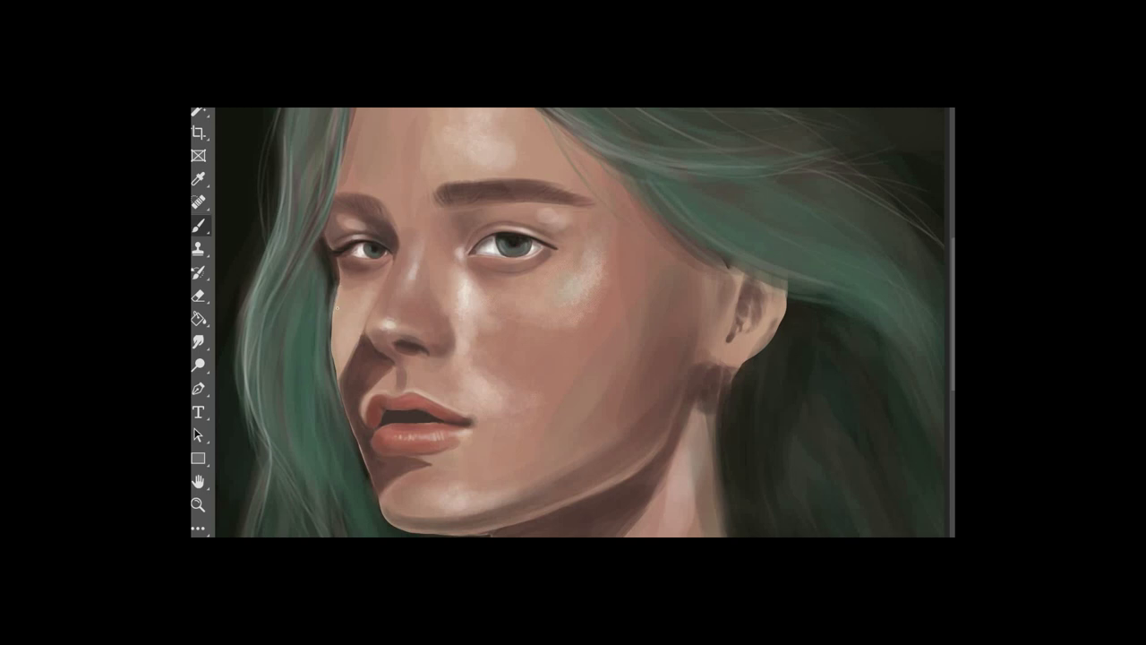
pyautogui.moveTo(337, 308); pyautogui.dragTo(337, 375)
pyautogui.moveTo(337, 323); pyautogui.dragTo(332, 353)
pyautogui.keyDown('alt'); pyautogui.click(690, 350); pyautogui.keyUp('alt')
pyautogui.moveTo(724, 354); pyautogui.dragTo(761, 305)
pyautogui.moveTo(702, 414); pyautogui.dragTo(675, 476)
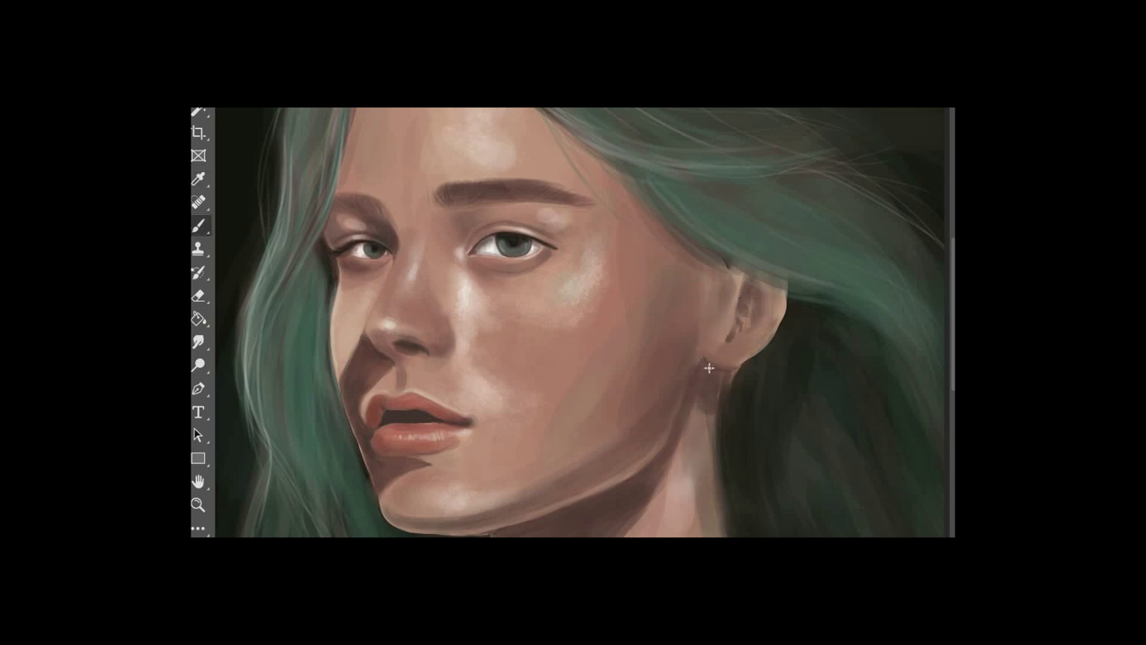
pyautogui.keyDown('alt'); pyautogui.click(786, 318); pyautogui.keyUp('alt')
pyautogui.hotkey('ctrl', '0')
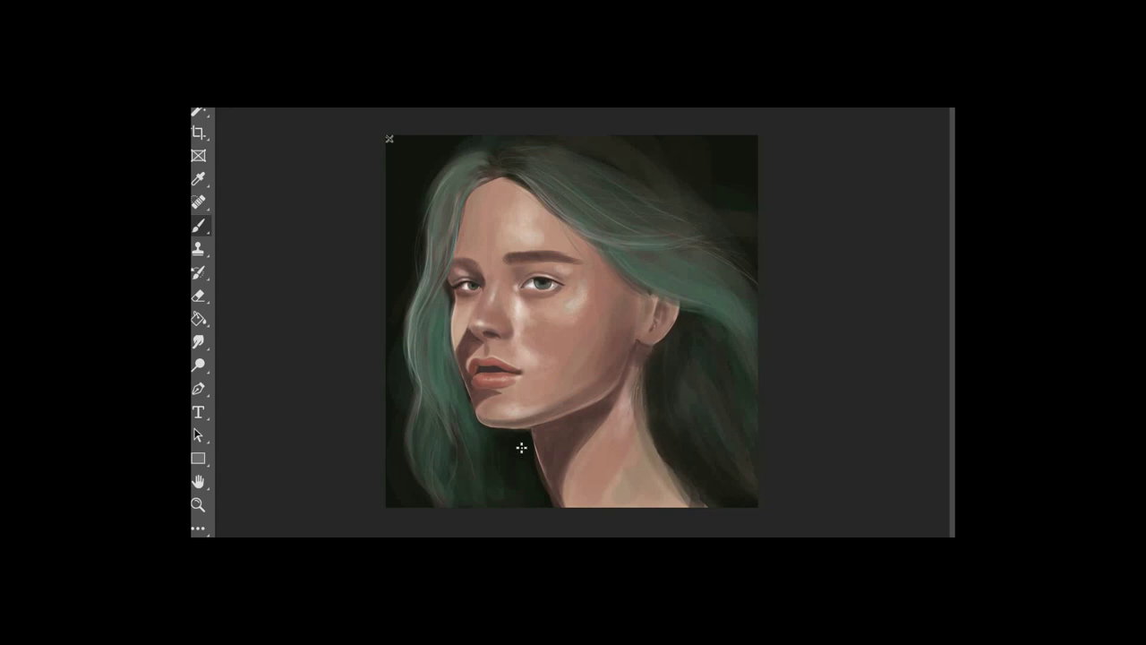
# Step: Paint pale highlight strands over the crown, hairline and far-side wave, and a broader highlight on the swept-back hair behind the ear
pyautogui.press('i')
pyautogui.press('b')
pyautogui.moveTo(492, 177)
pyautogui.mouseDown()
pyautogui.moveTo(463, 168)
pyautogui.moveTo(444, 216)
pyautogui.moveTo(431, 211)
pyautogui.moveTo(418, 312)
pyautogui.mouseUp()
pyautogui.moveTo(452, 240)
pyautogui.mouseDown()
pyautogui.moveTo(416, 327)
pyautogui.moveTo(422, 393)
pyautogui.mouseUp()
pyautogui.moveTo(454, 178)
pyautogui.mouseDown()
pyautogui.moveTo(429, 296)
pyautogui.moveTo(446, 235)
pyautogui.mouseUp()
pyautogui.moveTo(501, 165)
pyautogui.mouseDown()
pyautogui.moveTo(607, 238)
pyautogui.moveTo(630, 238)
pyautogui.moveTo(552, 201)
pyautogui.moveTo(604, 224)
pyautogui.mouseUp()
pyautogui.press(']')
pyautogui.moveTo(702, 305)
pyautogui.mouseDown()
pyautogui.moveTo(750, 333)
pyautogui.moveTo(758, 353)
pyautogui.mouseUp()
pyautogui.moveTo(417, 397); pyautogui.dragTo(414, 449)
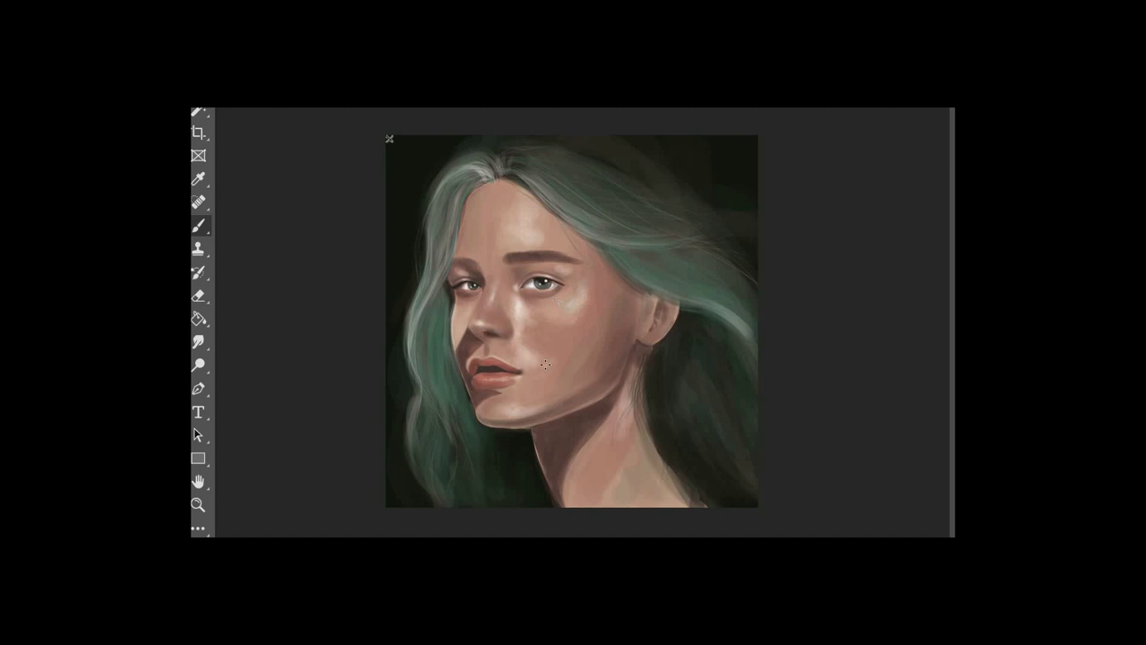
# Step: Paint greyish upper teeth inside the parted lips and refine their edges with tones sampled from the mouth
pyautogui.hotkey('ctrl', '+')
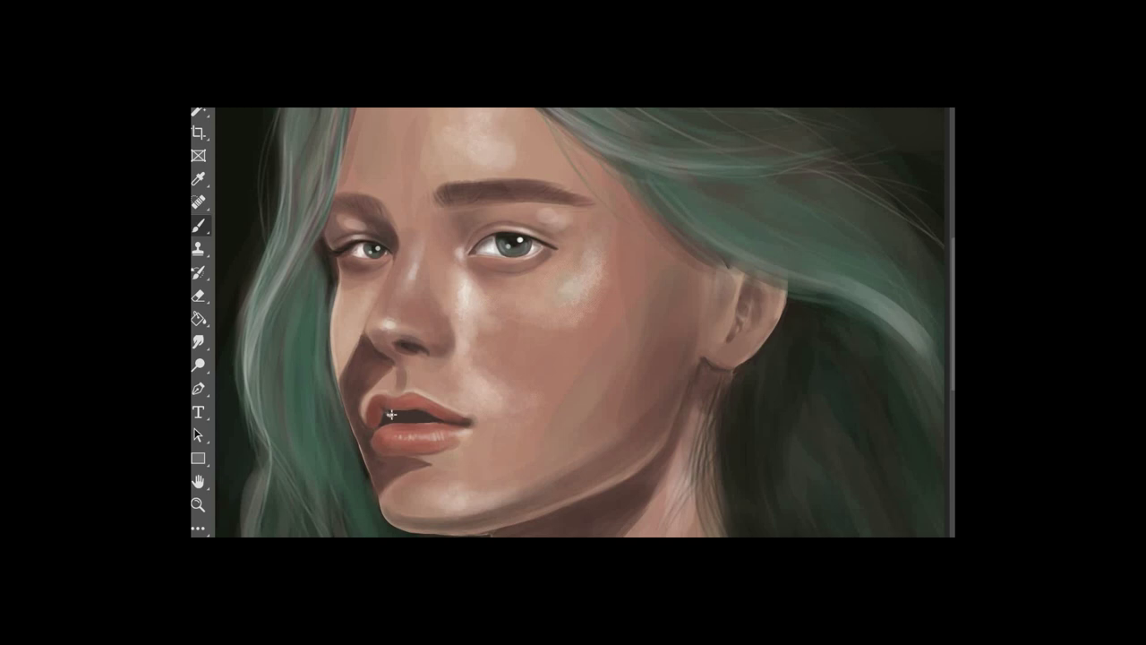
pyautogui.moveTo(392, 413)
pyautogui.mouseDown()
pyautogui.moveTo(425, 417)
pyautogui.moveTo(408, 422)
pyautogui.mouseUp()
pyautogui.keyDown('alt'); pyautogui.click(391, 419); pyautogui.keyUp('alt')
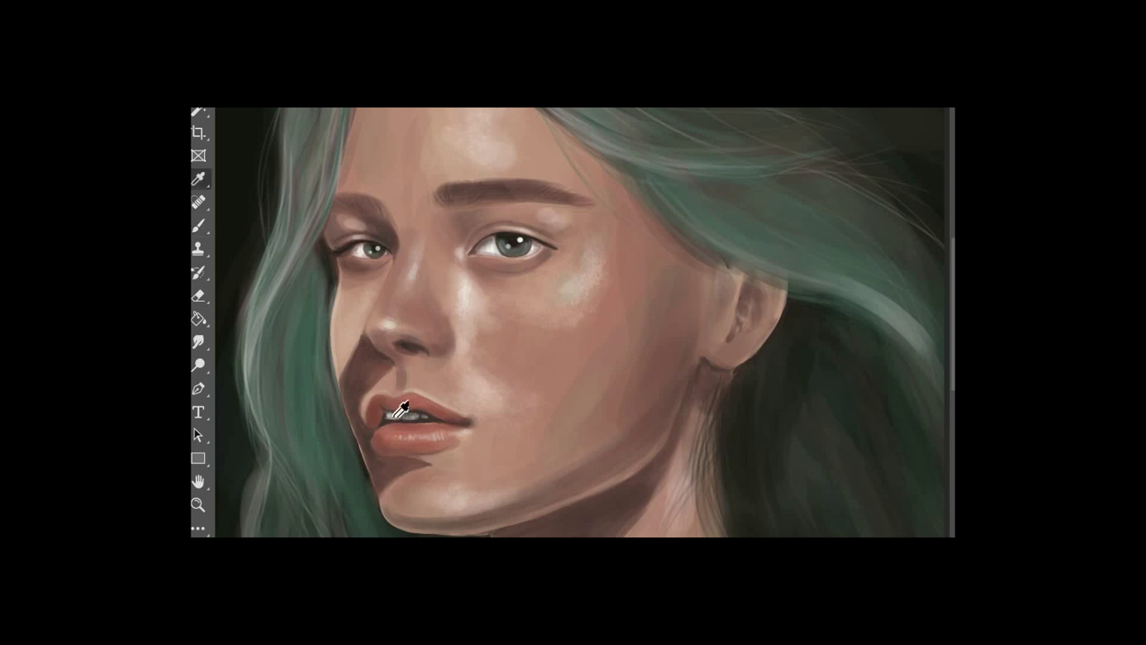
pyautogui.moveTo(389, 412); pyautogui.dragTo(386, 417)
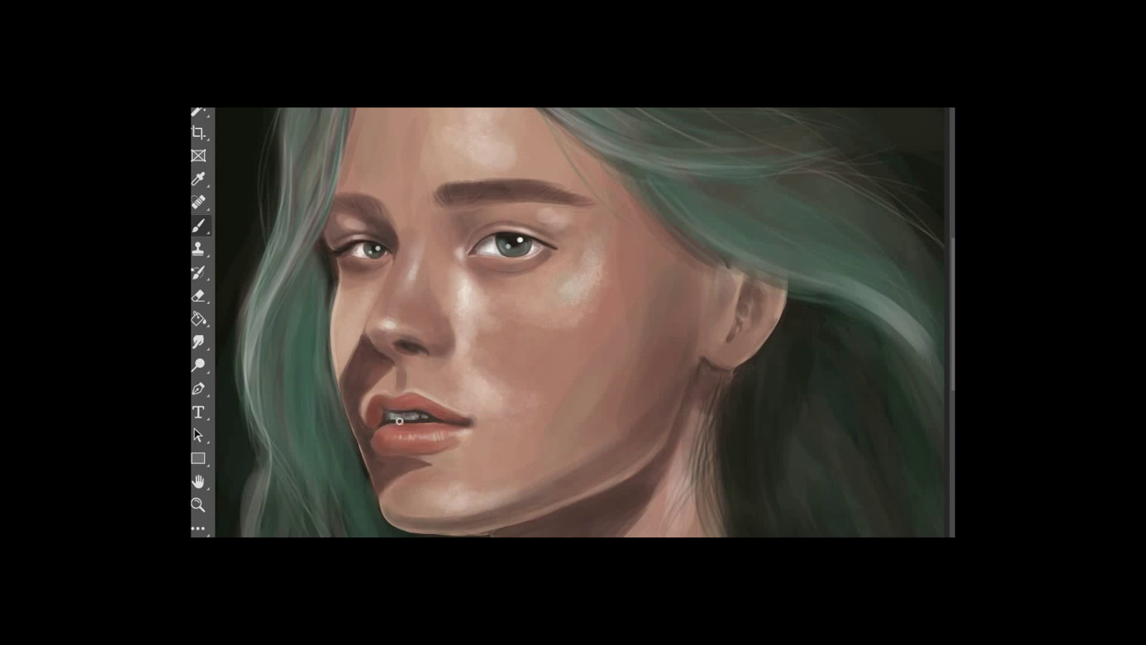
pyautogui.keyDown('alt'); pyautogui.click(387, 424); pyautogui.keyUp('alt')
# Step: Examine the finished portrait close up and as a whole
pyautogui.hotkey('ctrl', '0')
pyautogui.hotkey('ctrl', '+')
pyautogui.hotkey('ctrl', '+')
pyautogui.hotkey('ctrl', '+')
pyautogui.hotkey('ctrl', '-')
pyautogui.hotkey('ctrl', '-')
pyautogui.hotkey('ctrl', '+')
pyautogui.hotkey('ctrl', '+')
pyautogui.hotkey('ctrl', '0')
pyautogui.hotkey('ctrl', '0')
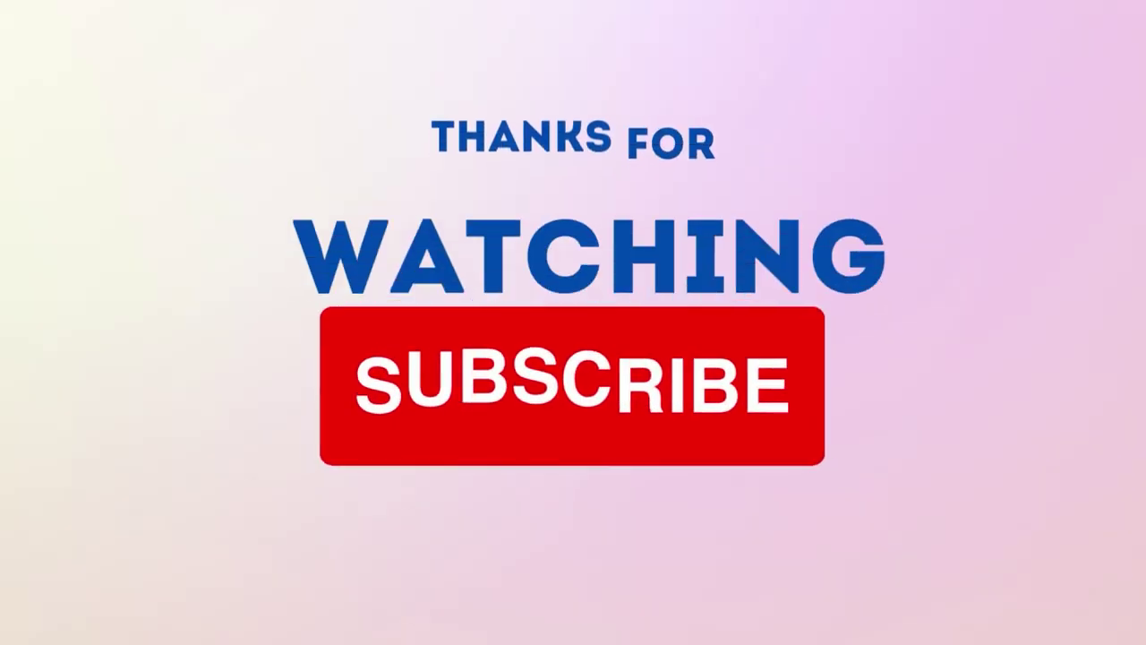